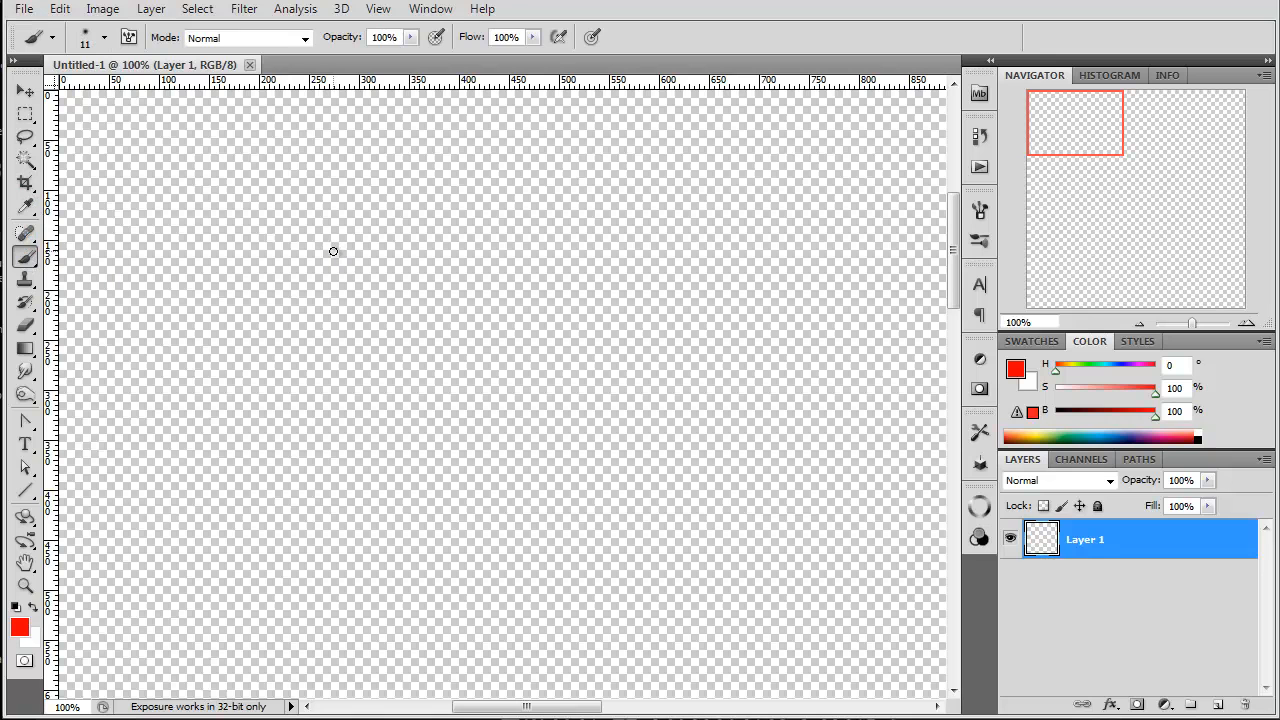
Step: Review the brush tip settings, set the brush size to 35 px and paint a short vertical red test stroke near the canvas's upper-left corner
{"action": "left_click", "coordinate": [980, 214]}
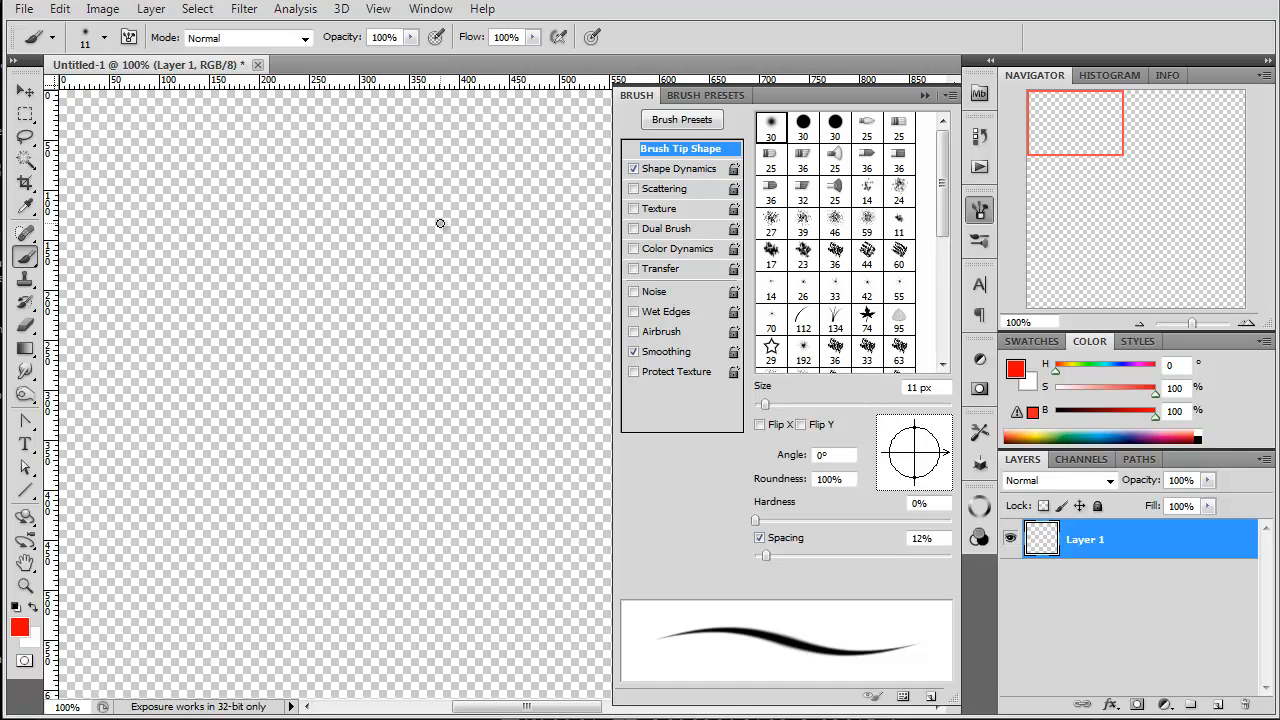
{"action": "left_click", "coordinate": [637, 96]}
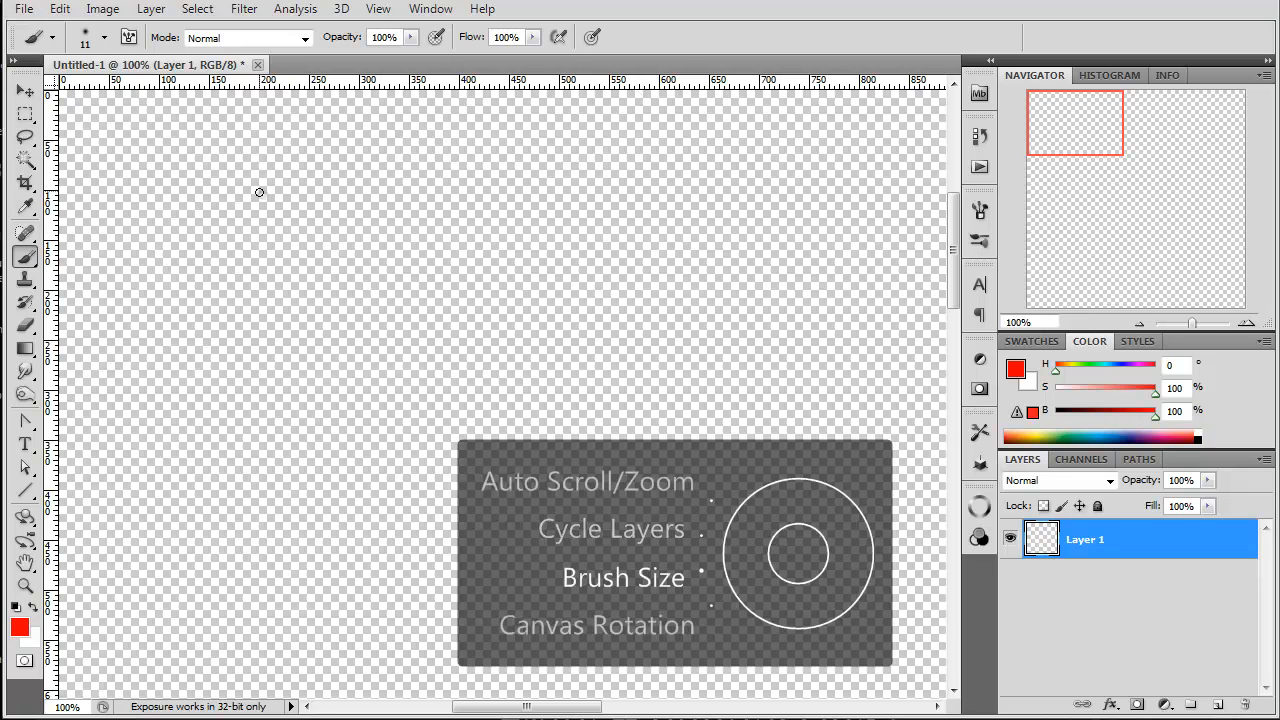
{"action": "key", "text": "bracketright"}
{"action": "key", "text": "bracketright"}
{"action": "key", "text": "bracketright"}
{"action": "key", "text": "bracketright"}
{"action": "key", "text": "bracketright"}
{"action": "key", "text": "bracketright"}
{"action": "key", "text": "bracketright"}
{"action": "key", "text": "bracketright"}
{"action": "key", "text": "bracketleft"}
{"action": "key", "text": "bracketleft"}
{"action": "key", "text": "bracketleft"}
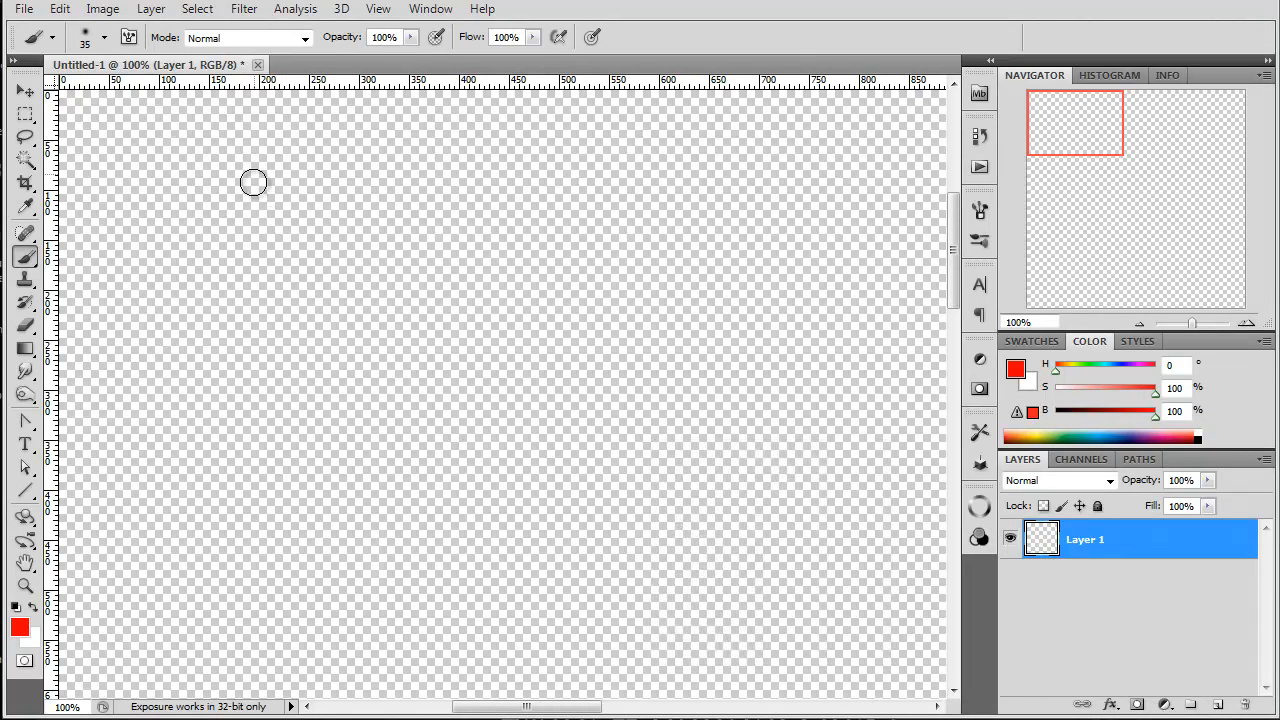
{"action": "left_click_drag", "start_coordinate": [258, 177], "coordinate": [266, 286]}
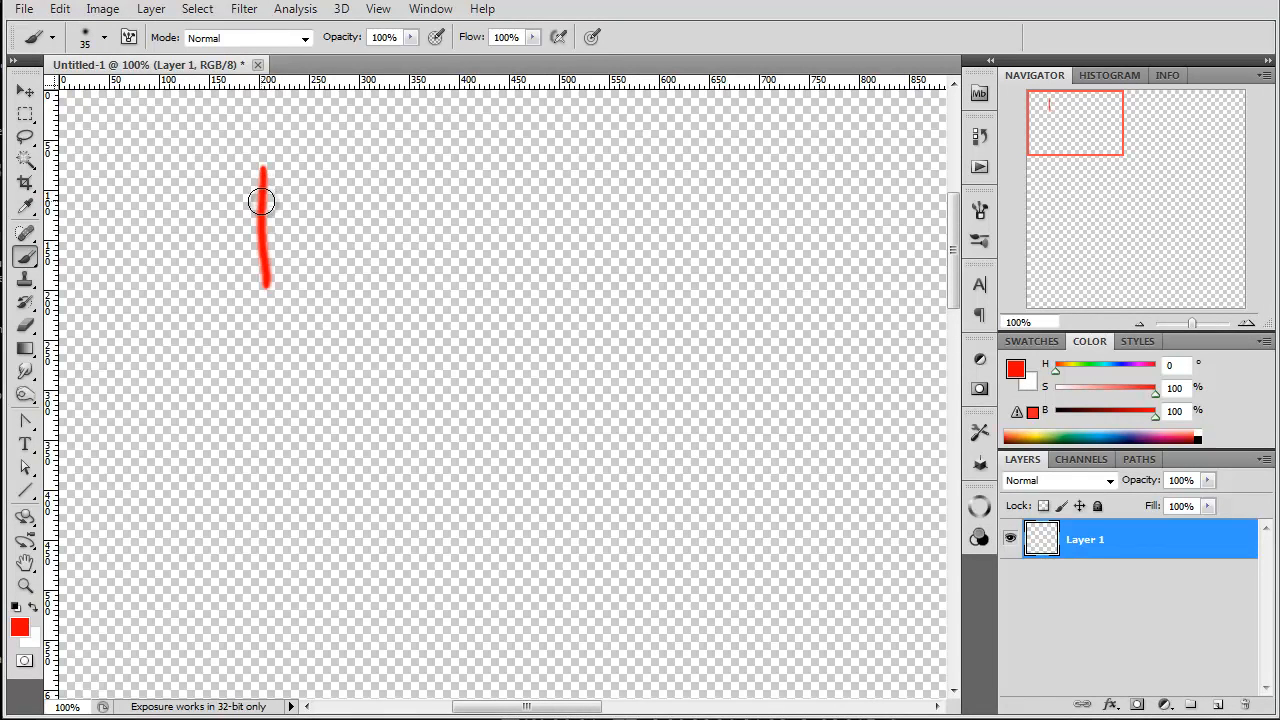
Step: Set the foreground colour to black with brightness 0% and choose a hard round brush tip at 35 px
{"action": "key", "text": "ctrl+alt"}
{"action": "left_click", "coordinate": [1062, 412]}
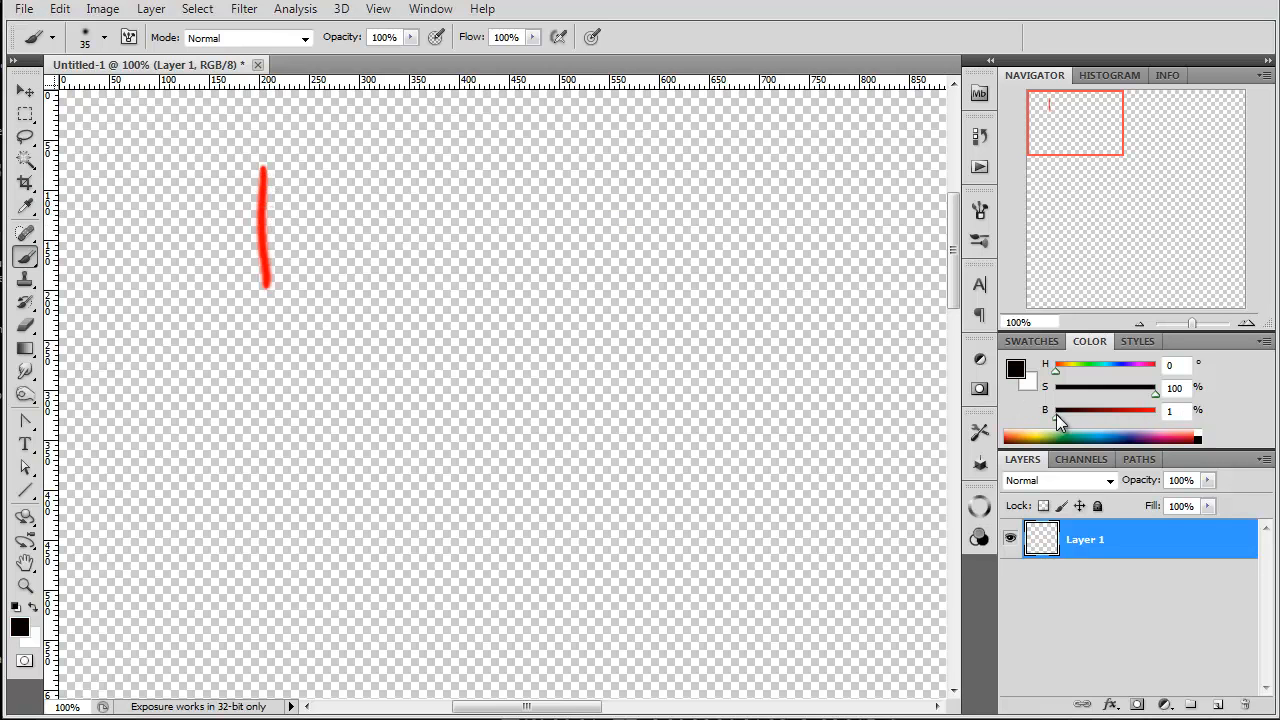
{"action": "key", "text": "ctrl+alt"}
{"action": "right_click", "coordinate": [290, 228]}
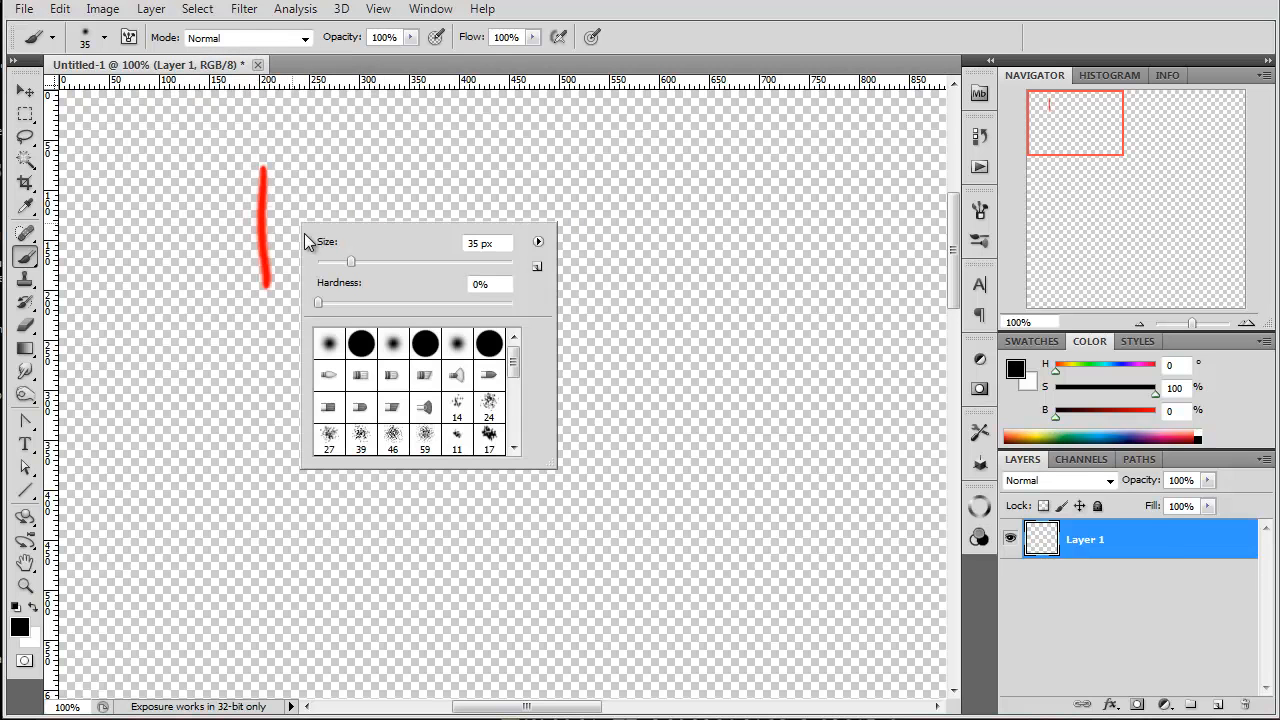
Step: Paint a solid black wide-winged ship silhouette about 325 px wide in the canvas's upper-left corner, with a block-like central body and two hanging pods
{"action": "mouse_move", "coordinate": [264, 190]}
{"action": "left_mouse_down"}
{"action": "mouse_move", "coordinate": [269, 277]}
{"action": "mouse_move", "coordinate": [256, 182]}
{"action": "mouse_move", "coordinate": [258, 256]}
{"action": "mouse_move", "coordinate": [272, 175]}
{"action": "mouse_move", "coordinate": [268, 206]}
{"action": "mouse_move", "coordinate": [265, 163]}
{"action": "mouse_move", "coordinate": [242, 161]}
{"action": "mouse_move", "coordinate": [284, 172]}
{"action": "mouse_move", "coordinate": [280, 268]}
{"action": "mouse_move", "coordinate": [241, 157]}
{"action": "mouse_move", "coordinate": [223, 157]}
{"action": "mouse_move", "coordinate": [233, 180]}
{"action": "mouse_move", "coordinate": [219, 300]}
{"action": "mouse_move", "coordinate": [246, 293]}
{"action": "mouse_move", "coordinate": [238, 161]}
{"action": "mouse_move", "coordinate": [258, 178]}
{"action": "mouse_move", "coordinate": [228, 190]}
{"action": "mouse_move", "coordinate": [234, 222]}
{"action": "mouse_move", "coordinate": [265, 270]}
{"action": "mouse_move", "coordinate": [218, 288]}
{"action": "mouse_move", "coordinate": [228, 170]}
{"action": "mouse_move", "coordinate": [235, 236]}
{"action": "mouse_move", "coordinate": [202, 182]}
{"action": "mouse_move", "coordinate": [219, 174]}
{"action": "mouse_move", "coordinate": [102, 170]}
{"action": "mouse_move", "coordinate": [113, 186]}
{"action": "mouse_move", "coordinate": [101, 203]}
{"action": "mouse_move", "coordinate": [226, 261]}
{"action": "mouse_move", "coordinate": [117, 210]}
{"action": "mouse_move", "coordinate": [157, 229]}
{"action": "mouse_move", "coordinate": [178, 221]}
{"action": "mouse_move", "coordinate": [117, 183]}
{"action": "mouse_move", "coordinate": [173, 188]}
{"action": "mouse_move", "coordinate": [150, 172]}
{"action": "mouse_move", "coordinate": [196, 187]}
{"action": "mouse_move", "coordinate": [228, 242]}
{"action": "mouse_move", "coordinate": [143, 218]}
{"action": "mouse_move", "coordinate": [125, 197]}
{"action": "mouse_move", "coordinate": [414, 179]}
{"action": "mouse_move", "coordinate": [372, 222]}
{"action": "left_mouse_up"}
{"action": "mouse_move", "coordinate": [298, 252]}
{"action": "left_mouse_down"}
{"action": "mouse_move", "coordinate": [420, 198]}
{"action": "mouse_move", "coordinate": [385, 188]}
{"action": "mouse_move", "coordinate": [355, 237]}
{"action": "mouse_move", "coordinate": [325, 210]}
{"action": "mouse_move", "coordinate": [277, 253]}
{"action": "left_mouse_up"}
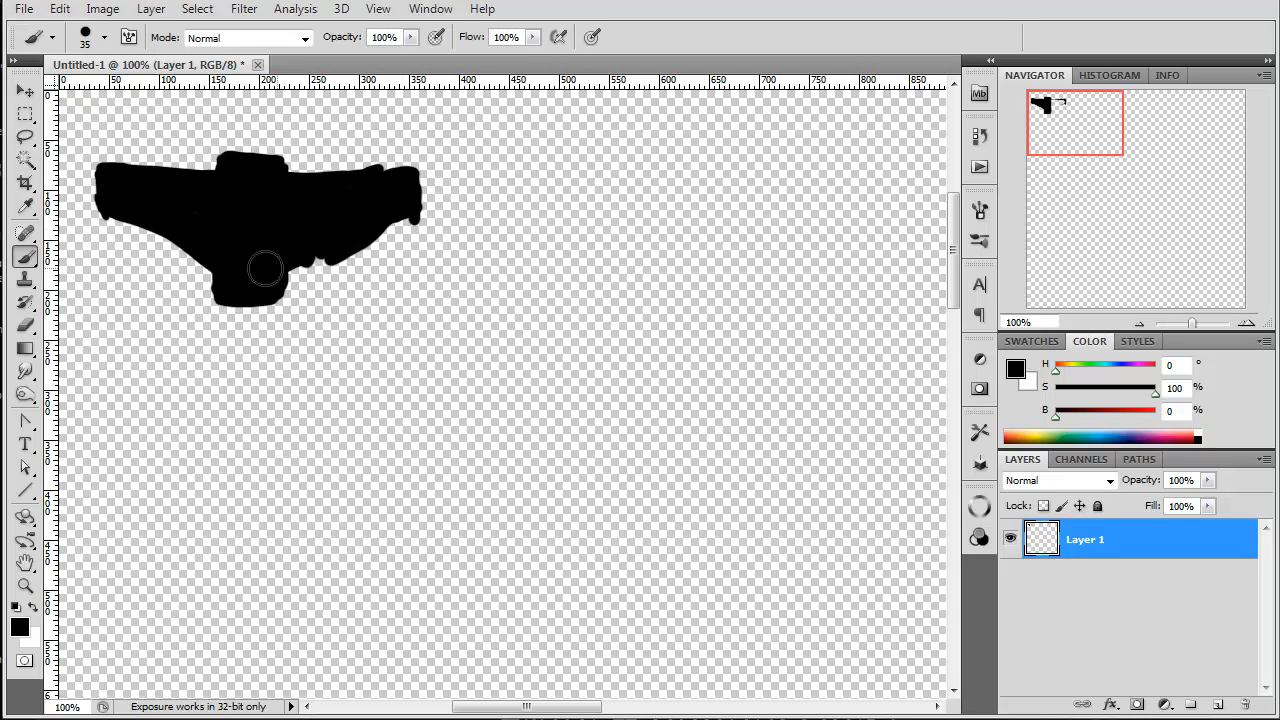
{"action": "left_click_drag", "start_coordinate": [328, 247], "coordinate": [292, 256]}
{"action": "mouse_move", "coordinate": [388, 204]}
{"action": "left_mouse_down"}
{"action": "mouse_move", "coordinate": [388, 242]}
{"action": "mouse_move", "coordinate": [365, 240]}
{"action": "mouse_move", "coordinate": [370, 255]}
{"action": "left_mouse_up"}
{"action": "mouse_move", "coordinate": [128, 233]}
{"action": "left_mouse_down"}
{"action": "mouse_move", "coordinate": [120, 246]}
{"action": "mouse_move", "coordinate": [109, 237]}
{"action": "mouse_move", "coordinate": [126, 251]}
{"action": "mouse_move", "coordinate": [108, 245]}
{"action": "mouse_move", "coordinate": [143, 258]}
{"action": "left_mouse_up"}
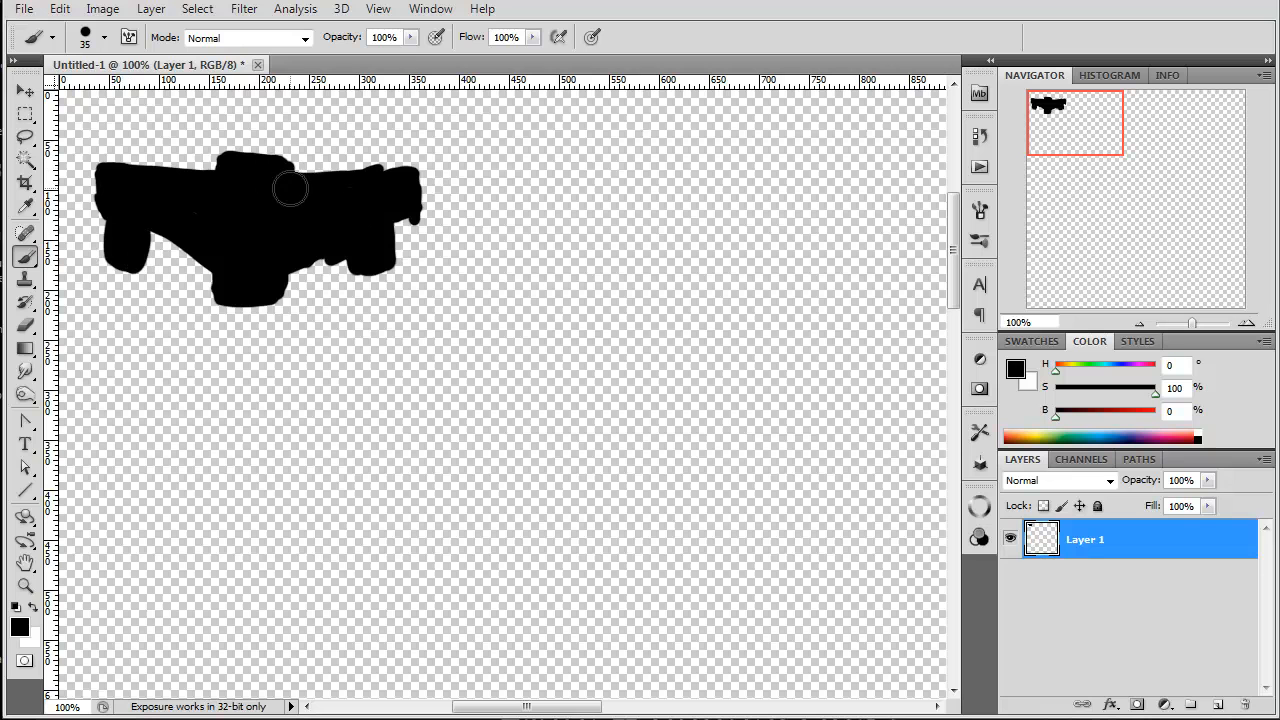
Step: Paint a second black silhouette beside the first, about 370 px wide, with flared wing ends, a thick central body and two downward prongs
{"action": "mouse_move", "coordinate": [533, 170]}
{"action": "left_mouse_down"}
{"action": "mouse_move", "coordinate": [534, 259]}
{"action": "mouse_move", "coordinate": [558, 212]}
{"action": "mouse_move", "coordinate": [665, 297]}
{"action": "mouse_move", "coordinate": [639, 228]}
{"action": "mouse_move", "coordinate": [667, 306]}
{"action": "left_mouse_up"}
{"action": "mouse_move", "coordinate": [532, 163]}
{"action": "left_mouse_down"}
{"action": "mouse_move", "coordinate": [716, 136]}
{"action": "mouse_move", "coordinate": [724, 221]}
{"action": "mouse_move", "coordinate": [724, 150]}
{"action": "mouse_move", "coordinate": [704, 141]}
{"action": "mouse_move", "coordinate": [712, 155]}
{"action": "mouse_move", "coordinate": [695, 161]}
{"action": "mouse_move", "coordinate": [723, 202]}
{"action": "mouse_move", "coordinate": [692, 187]}
{"action": "mouse_move", "coordinate": [705, 214]}
{"action": "mouse_move", "coordinate": [654, 182]}
{"action": "mouse_move", "coordinate": [689, 263]}
{"action": "mouse_move", "coordinate": [659, 228]}
{"action": "mouse_move", "coordinate": [660, 243]}
{"action": "mouse_move", "coordinate": [564, 205]}
{"action": "mouse_move", "coordinate": [617, 211]}
{"action": "mouse_move", "coordinate": [546, 219]}
{"action": "mouse_move", "coordinate": [548, 184]}
{"action": "mouse_move", "coordinate": [537, 184]}
{"action": "mouse_move", "coordinate": [564, 198]}
{"action": "mouse_move", "coordinate": [571, 180]}
{"action": "mouse_move", "coordinate": [605, 193]}
{"action": "mouse_move", "coordinate": [568, 192]}
{"action": "mouse_move", "coordinate": [645, 201]}
{"action": "left_mouse_up"}
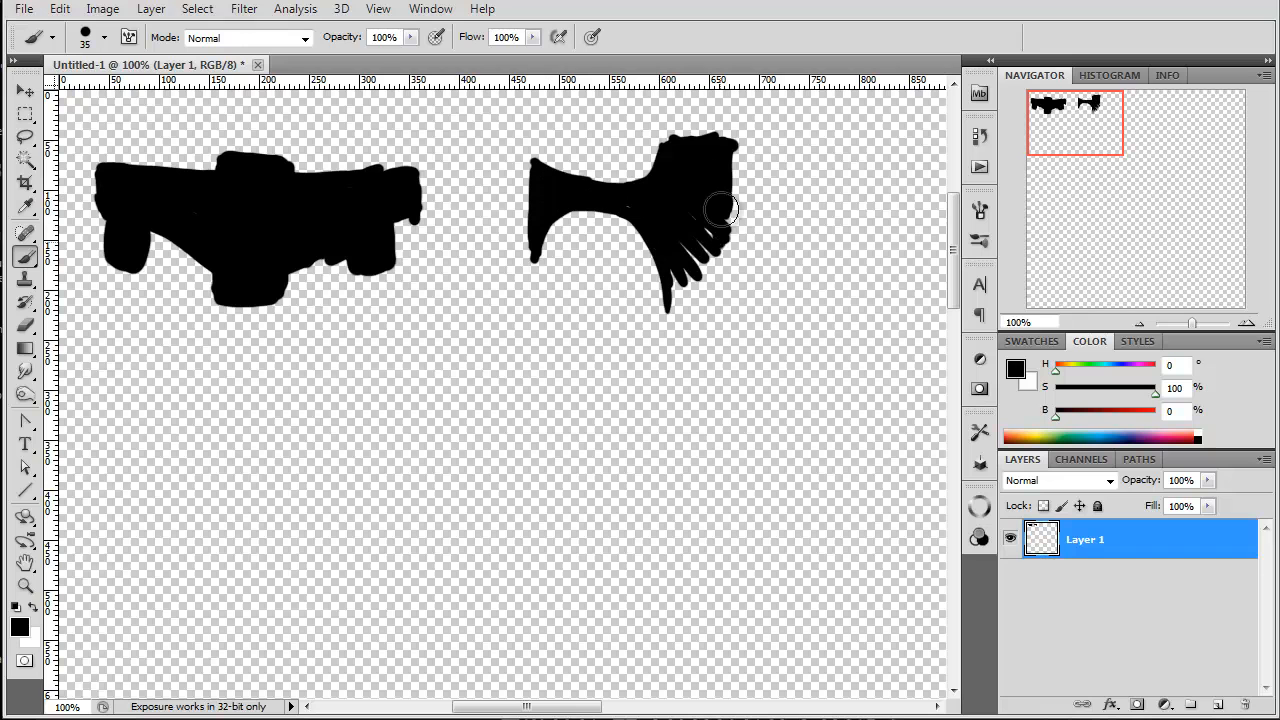
{"action": "mouse_move", "coordinate": [745, 195]}
{"action": "left_mouse_down"}
{"action": "mouse_move", "coordinate": [876, 165]}
{"action": "mouse_move", "coordinate": [889, 171]}
{"action": "mouse_move", "coordinate": [882, 233]}
{"action": "left_mouse_up"}
{"action": "mouse_move", "coordinate": [886, 156]}
{"action": "left_mouse_down"}
{"action": "mouse_move", "coordinate": [861, 186]}
{"action": "mouse_move", "coordinate": [877, 166]}
{"action": "mouse_move", "coordinate": [888, 265]}
{"action": "mouse_move", "coordinate": [810, 236]}
{"action": "mouse_move", "coordinate": [829, 232]}
{"action": "mouse_move", "coordinate": [728, 263]}
{"action": "mouse_move", "coordinate": [840, 236]}
{"action": "mouse_move", "coordinate": [723, 273]}
{"action": "mouse_move", "coordinate": [871, 190]}
{"action": "mouse_move", "coordinate": [886, 198]}
{"action": "mouse_move", "coordinate": [848, 225]}
{"action": "mouse_move", "coordinate": [831, 204]}
{"action": "mouse_move", "coordinate": [762, 213]}
{"action": "mouse_move", "coordinate": [869, 193]}
{"action": "mouse_move", "coordinate": [728, 218]}
{"action": "mouse_move", "coordinate": [774, 203]}
{"action": "mouse_move", "coordinate": [797, 223]}
{"action": "mouse_move", "coordinate": [758, 214]}
{"action": "mouse_move", "coordinate": [770, 232]}
{"action": "mouse_move", "coordinate": [722, 213]}
{"action": "mouse_move", "coordinate": [705, 231]}
{"action": "mouse_move", "coordinate": [713, 263]}
{"action": "mouse_move", "coordinate": [740, 226]}
{"action": "mouse_move", "coordinate": [731, 250]}
{"action": "mouse_move", "coordinate": [811, 231]}
{"action": "mouse_move", "coordinate": [701, 302]}
{"action": "mouse_move", "coordinate": [712, 247]}
{"action": "mouse_move", "coordinate": [710, 318]}
{"action": "mouse_move", "coordinate": [690, 243]}
{"action": "left_mouse_up"}
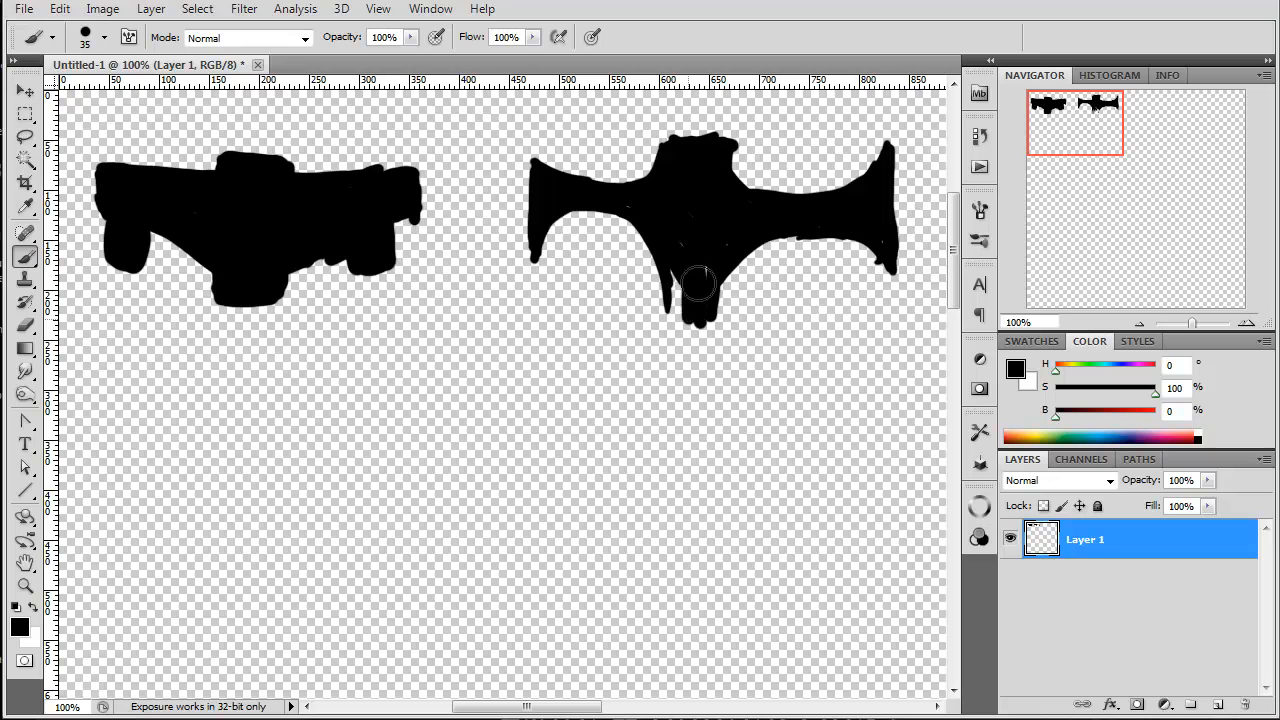
{"action": "mouse_move", "coordinate": [681, 307]}
{"action": "left_mouse_down"}
{"action": "mouse_move", "coordinate": [674, 292]}
{"action": "mouse_move", "coordinate": [654, 294]}
{"action": "mouse_move", "coordinate": [661, 326]}
{"action": "left_mouse_up"}
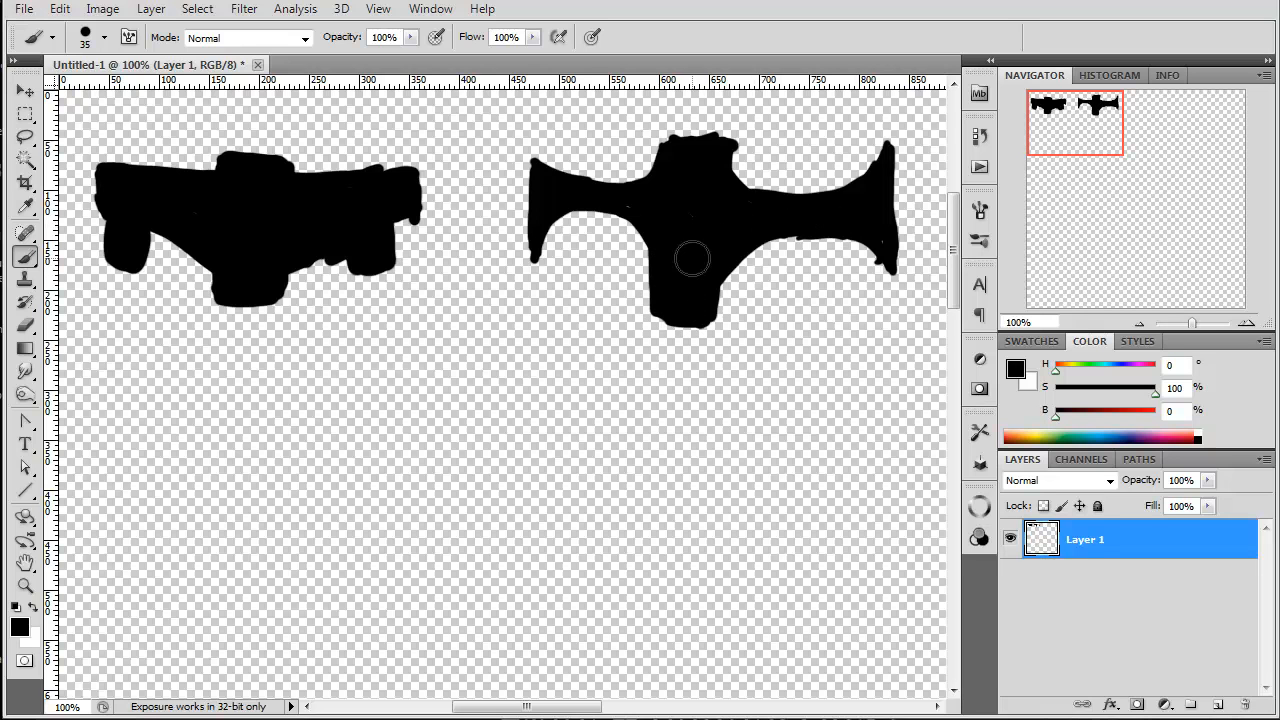
{"action": "mouse_move", "coordinate": [670, 268]}
{"action": "left_mouse_down"}
{"action": "mouse_move", "coordinate": [600, 212]}
{"action": "mouse_move", "coordinate": [654, 241]}
{"action": "mouse_move", "coordinate": [621, 220]}
{"action": "left_mouse_up"}
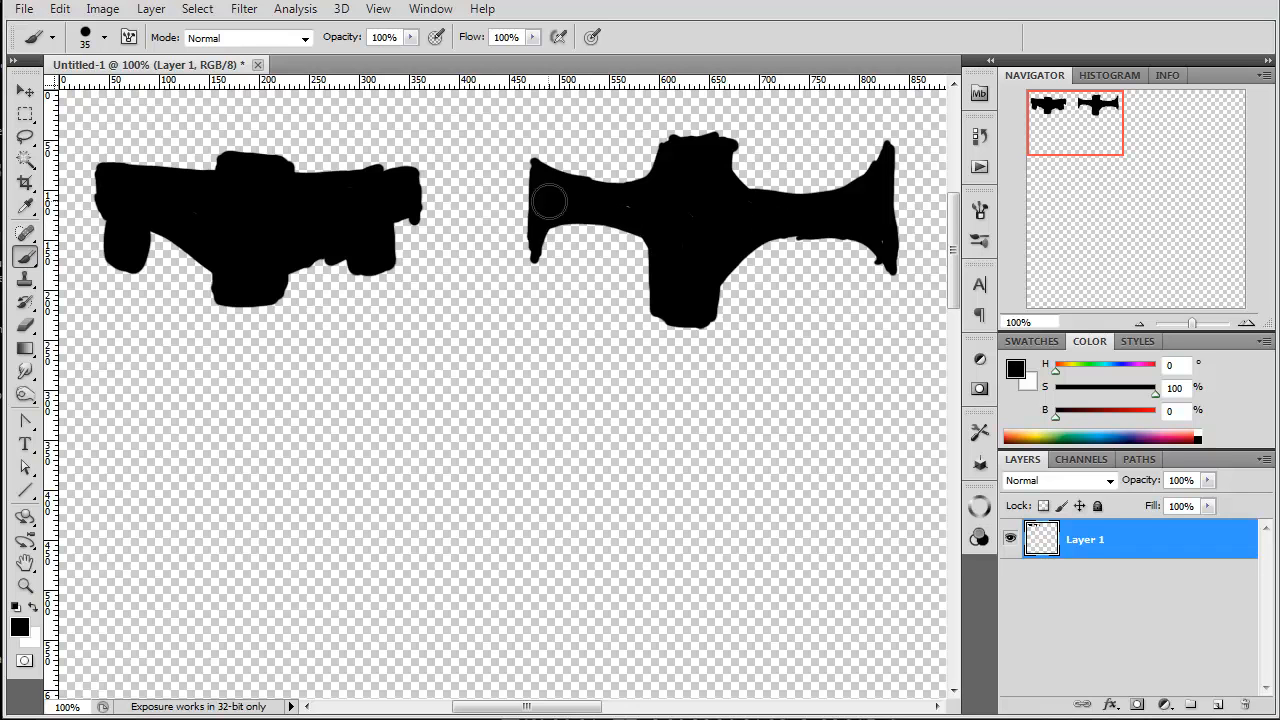
{"action": "mouse_move", "coordinate": [673, 139]}
{"action": "left_mouse_down"}
{"action": "mouse_move", "coordinate": [742, 137]}
{"action": "mouse_move", "coordinate": [749, 297]}
{"action": "mouse_move", "coordinate": [791, 219]}
{"action": "mouse_move", "coordinate": [715, 317]}
{"action": "mouse_move", "coordinate": [718, 238]}
{"action": "mouse_move", "coordinate": [745, 286]}
{"action": "mouse_move", "coordinate": [743, 315]}
{"action": "mouse_move", "coordinate": [735, 299]}
{"action": "mouse_move", "coordinate": [704, 320]}
{"action": "mouse_move", "coordinate": [651, 314]}
{"action": "mouse_move", "coordinate": [672, 332]}
{"action": "mouse_move", "coordinate": [667, 381]}
{"action": "mouse_move", "coordinate": [661, 298]}
{"action": "mouse_move", "coordinate": [675, 335]}
{"action": "left_mouse_up"}
{"action": "mouse_move", "coordinate": [672, 285]}
{"action": "left_mouse_down"}
{"action": "mouse_move", "coordinate": [715, 314]}
{"action": "mouse_move", "coordinate": [729, 373]}
{"action": "mouse_move", "coordinate": [719, 343]}
{"action": "mouse_move", "coordinate": [745, 325]}
{"action": "mouse_move", "coordinate": [743, 337]}
{"action": "mouse_move", "coordinate": [746, 313]}
{"action": "mouse_move", "coordinate": [750, 328]}
{"action": "mouse_move", "coordinate": [720, 312]}
{"action": "left_mouse_up"}
Step: Paint a black arrowhead-shaped ship silhouette about 260 px wide below the first one, with drooping wing tips and a long central tail
{"action": "mouse_move", "coordinate": [274, 375]}
{"action": "left_mouse_down"}
{"action": "mouse_move", "coordinate": [277, 594]}
{"action": "mouse_move", "coordinate": [286, 366]}
{"action": "mouse_move", "coordinate": [283, 380]}
{"action": "mouse_move", "coordinate": [412, 460]}
{"action": "left_mouse_up"}
{"action": "mouse_move", "coordinate": [277, 377]}
{"action": "left_mouse_down"}
{"action": "mouse_move", "coordinate": [376, 471]}
{"action": "mouse_move", "coordinate": [245, 437]}
{"action": "mouse_move", "coordinate": [267, 395]}
{"action": "mouse_move", "coordinate": [175, 478]}
{"action": "mouse_move", "coordinate": [263, 408]}
{"action": "mouse_move", "coordinate": [273, 455]}
{"action": "mouse_move", "coordinate": [254, 432]}
{"action": "mouse_move", "coordinate": [230, 462]}
{"action": "mouse_move", "coordinate": [176, 473]}
{"action": "mouse_move", "coordinate": [285, 404]}
{"action": "mouse_move", "coordinate": [368, 454]}
{"action": "mouse_move", "coordinate": [272, 435]}
{"action": "mouse_move", "coordinate": [292, 461]}
{"action": "left_mouse_up"}
{"action": "mouse_move", "coordinate": [265, 572]}
{"action": "left_mouse_down"}
{"action": "mouse_move", "coordinate": [215, 498]}
{"action": "mouse_move", "coordinate": [186, 533]}
{"action": "mouse_move", "coordinate": [194, 501]}
{"action": "mouse_move", "coordinate": [166, 540]}
{"action": "left_mouse_up"}
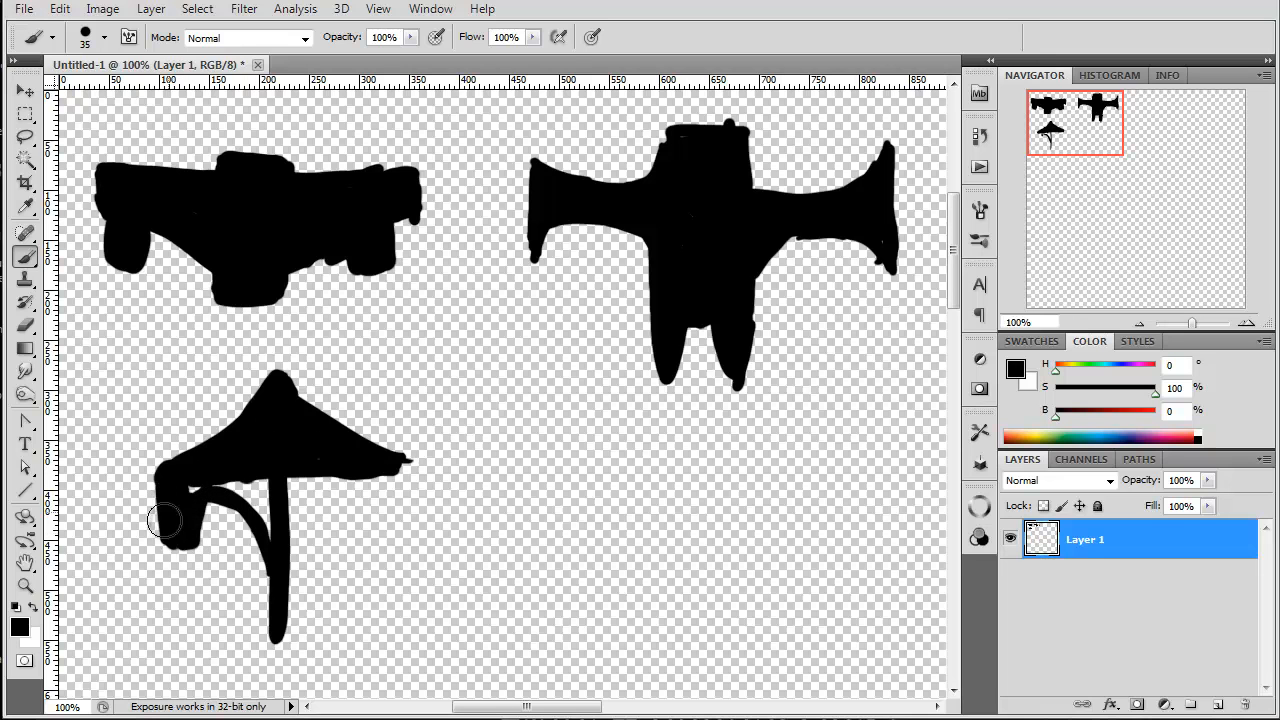
{"action": "mouse_move", "coordinate": [198, 467]}
{"action": "left_mouse_down"}
{"action": "mouse_move", "coordinate": [270, 526]}
{"action": "mouse_move", "coordinate": [236, 467]}
{"action": "mouse_move", "coordinate": [258, 492]}
{"action": "mouse_move", "coordinate": [218, 477]}
{"action": "mouse_move", "coordinate": [308, 482]}
{"action": "mouse_move", "coordinate": [284, 596]}
{"action": "mouse_move", "coordinate": [366, 477]}
{"action": "mouse_move", "coordinate": [404, 470]}
{"action": "mouse_move", "coordinate": [399, 531]}
{"action": "mouse_move", "coordinate": [376, 474]}
{"action": "mouse_move", "coordinate": [381, 521]}
{"action": "left_mouse_up"}
{"action": "left_click_drag", "start_coordinate": [316, 486], "coordinate": [312, 489]}
{"action": "mouse_move", "coordinate": [265, 532]}
{"action": "left_mouse_down"}
{"action": "mouse_move", "coordinate": [359, 491]}
{"action": "mouse_move", "coordinate": [289, 580]}
{"action": "mouse_move", "coordinate": [306, 548]}
{"action": "mouse_move", "coordinate": [291, 644]}
{"action": "mouse_move", "coordinate": [275, 643]}
{"action": "mouse_move", "coordinate": [261, 521]}
{"action": "mouse_move", "coordinate": [269, 640]}
{"action": "left_mouse_up"}
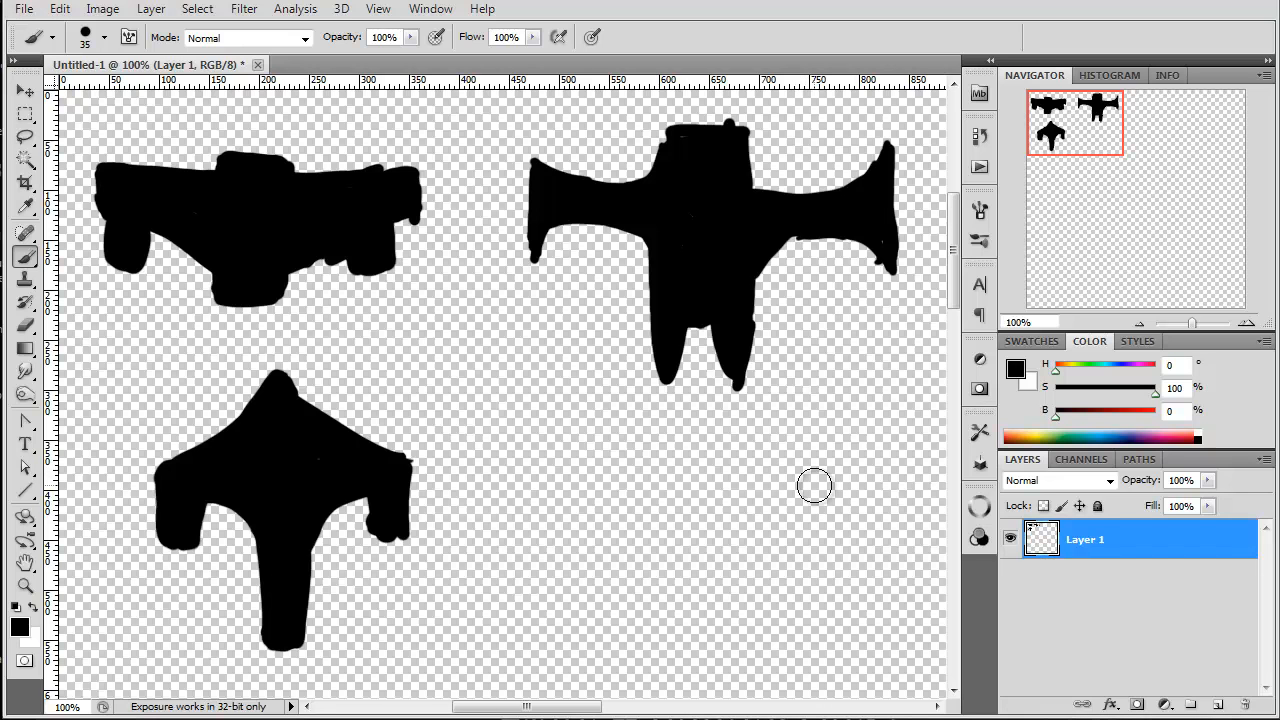
Step: Paint a horizontal dumbbell-shaped silhouette about 340 px wide below the second ship, with a tall oval at one end and a rounder one opposite
{"action": "mouse_move", "coordinate": [838, 466]}
{"action": "left_mouse_down"}
{"action": "mouse_move", "coordinate": [864, 590]}
{"action": "mouse_move", "coordinate": [846, 606]}
{"action": "mouse_move", "coordinate": [837, 449]}
{"action": "mouse_move", "coordinate": [818, 470]}
{"action": "mouse_move", "coordinate": [858, 604]}
{"action": "mouse_move", "coordinate": [846, 470]}
{"action": "mouse_move", "coordinate": [830, 476]}
{"action": "mouse_move", "coordinate": [866, 540]}
{"action": "mouse_move", "coordinate": [813, 513]}
{"action": "mouse_move", "coordinate": [839, 600]}
{"action": "mouse_move", "coordinate": [829, 620]}
{"action": "mouse_move", "coordinate": [866, 538]}
{"action": "left_mouse_up"}
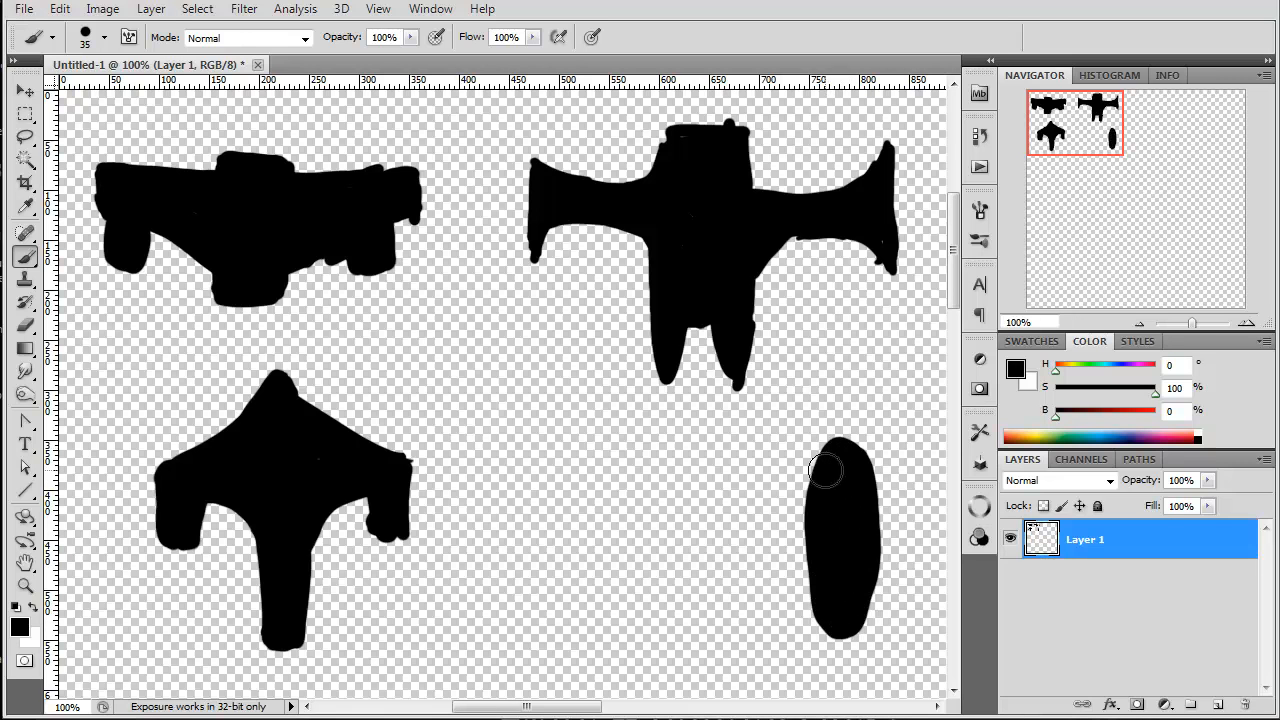
{"action": "left_click_drag", "start_coordinate": [835, 492], "coordinate": [625, 503]}
{"action": "mouse_move", "coordinate": [837, 549]}
{"action": "left_mouse_down"}
{"action": "mouse_move", "coordinate": [786, 563]}
{"action": "mouse_move", "coordinate": [620, 563]}
{"action": "left_mouse_up"}
{"action": "mouse_move", "coordinate": [808, 533]}
{"action": "left_mouse_down"}
{"action": "mouse_move", "coordinate": [776, 502]}
{"action": "mouse_move", "coordinate": [752, 555]}
{"action": "mouse_move", "coordinate": [691, 497]}
{"action": "mouse_move", "coordinate": [672, 541]}
{"action": "mouse_move", "coordinate": [643, 506]}
{"action": "mouse_move", "coordinate": [622, 545]}
{"action": "left_mouse_up"}
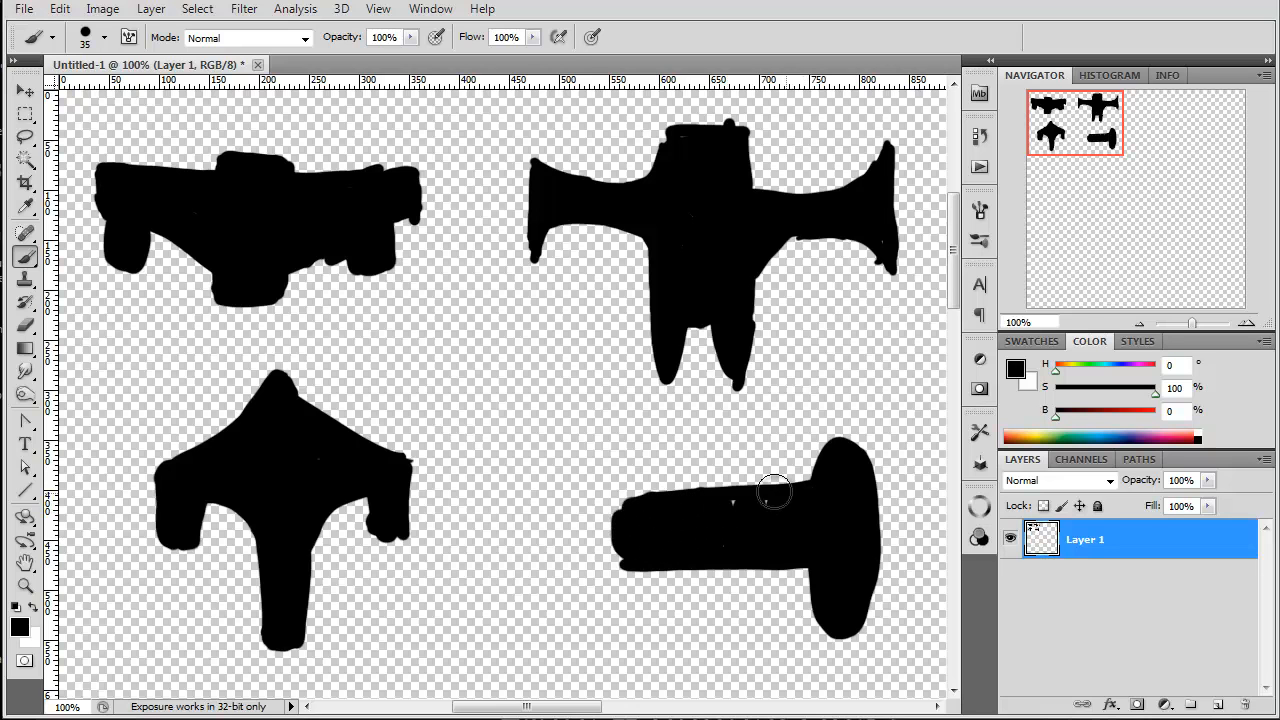
{"action": "left_click_drag", "start_coordinate": [617, 500], "coordinate": [574, 580]}
{"action": "mouse_move", "coordinate": [623, 540]}
{"action": "left_mouse_down"}
{"action": "mouse_move", "coordinate": [560, 495]}
{"action": "mouse_move", "coordinate": [606, 565]}
{"action": "mouse_move", "coordinate": [581, 567]}
{"action": "left_mouse_up"}
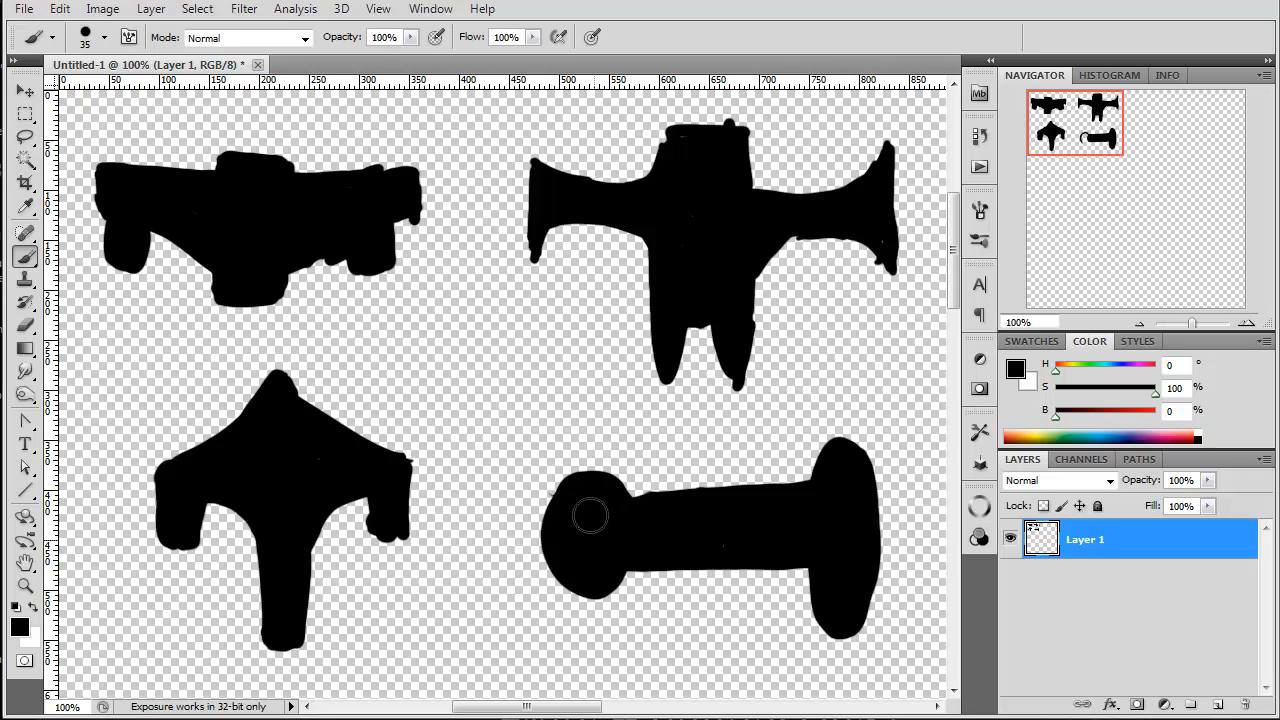
Step: Paint a black bow-tie-shaped hull about 260 px wide in the empty area right of the first four silhouettes, with a central block extending downward
{"action": "left_click_drag", "start_coordinate": [1083, 117], "coordinate": [1183, 122]}
{"action": "mouse_move", "coordinate": [170, 184]}
{"action": "left_mouse_down"}
{"action": "mouse_move", "coordinate": [229, 206]}
{"action": "mouse_move", "coordinate": [163, 180]}
{"action": "mouse_move", "coordinate": [400, 200]}
{"action": "mouse_move", "coordinate": [400, 331]}
{"action": "left_mouse_up"}
{"action": "left_click_drag", "start_coordinate": [296, 268], "coordinate": [400, 330]}
{"action": "mouse_move", "coordinate": [337, 305]}
{"action": "left_mouse_down"}
{"action": "mouse_move", "coordinate": [229, 294]}
{"action": "mouse_move", "coordinate": [225, 272]}
{"action": "mouse_move", "coordinate": [382, 330]}
{"action": "mouse_move", "coordinate": [392, 250]}
{"action": "mouse_move", "coordinate": [369, 289]}
{"action": "left_mouse_up"}
{"action": "mouse_move", "coordinate": [370, 218]}
{"action": "left_mouse_down"}
{"action": "mouse_move", "coordinate": [342, 250]}
{"action": "mouse_move", "coordinate": [360, 260]}
{"action": "mouse_move", "coordinate": [331, 267]}
{"action": "mouse_move", "coordinate": [322, 212]}
{"action": "mouse_move", "coordinate": [308, 241]}
{"action": "mouse_move", "coordinate": [299, 217]}
{"action": "mouse_move", "coordinate": [268, 263]}
{"action": "mouse_move", "coordinate": [226, 234]}
{"action": "left_mouse_up"}
{"action": "mouse_move", "coordinate": [303, 272]}
{"action": "left_mouse_down"}
{"action": "mouse_move", "coordinate": [295, 376]}
{"action": "mouse_move", "coordinate": [300, 274]}
{"action": "mouse_move", "coordinate": [295, 364]}
{"action": "mouse_move", "coordinate": [266, 398]}
{"action": "mouse_move", "coordinate": [254, 290]}
{"action": "mouse_move", "coordinate": [272, 352]}
{"action": "mouse_move", "coordinate": [286, 344]}
{"action": "mouse_move", "coordinate": [269, 293]}
{"action": "left_mouse_up"}
{"action": "mouse_move", "coordinate": [240, 225]}
{"action": "left_mouse_down"}
{"action": "mouse_move", "coordinate": [200, 211]}
{"action": "mouse_move", "coordinate": [174, 281]}
{"action": "mouse_move", "coordinate": [166, 200]}
{"action": "mouse_move", "coordinate": [163, 306]}
{"action": "mouse_move", "coordinate": [229, 290]}
{"action": "mouse_move", "coordinate": [193, 208]}
{"action": "mouse_move", "coordinate": [231, 243]}
{"action": "mouse_move", "coordinate": [201, 259]}
{"action": "mouse_move", "coordinate": [168, 242]}
{"action": "mouse_move", "coordinate": [173, 311]}
{"action": "mouse_move", "coordinate": [218, 265]}
{"action": "mouse_move", "coordinate": [226, 217]}
{"action": "mouse_move", "coordinate": [217, 204]}
{"action": "mouse_move", "coordinate": [190, 237]}
{"action": "mouse_move", "coordinate": [206, 256]}
{"action": "mouse_move", "coordinate": [183, 334]}
{"action": "left_mouse_up"}
{"action": "mouse_move", "coordinate": [395, 280]}
{"action": "left_mouse_down"}
{"action": "mouse_move", "coordinate": [397, 314]}
{"action": "mouse_move", "coordinate": [395, 187]}
{"action": "mouse_move", "coordinate": [342, 213]}
{"action": "mouse_move", "coordinate": [400, 240]}
{"action": "mouse_move", "coordinate": [404, 176]}
{"action": "mouse_move", "coordinate": [413, 325]}
{"action": "left_mouse_up"}
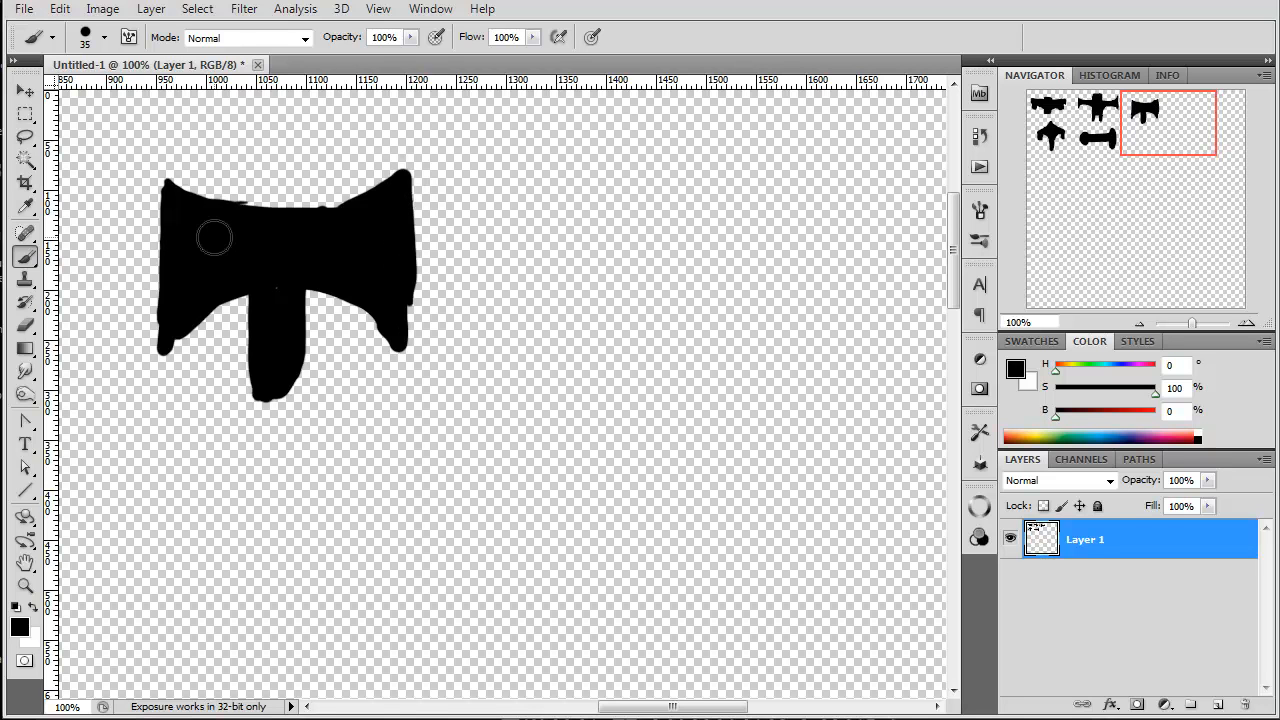
Step: Start the next silhouette with a short vertical stroke and add separate ovals to the bow-tie ship, two below its wings and one above its centre
{"action": "left_click_drag", "start_coordinate": [535, 178], "coordinate": [545, 253]}
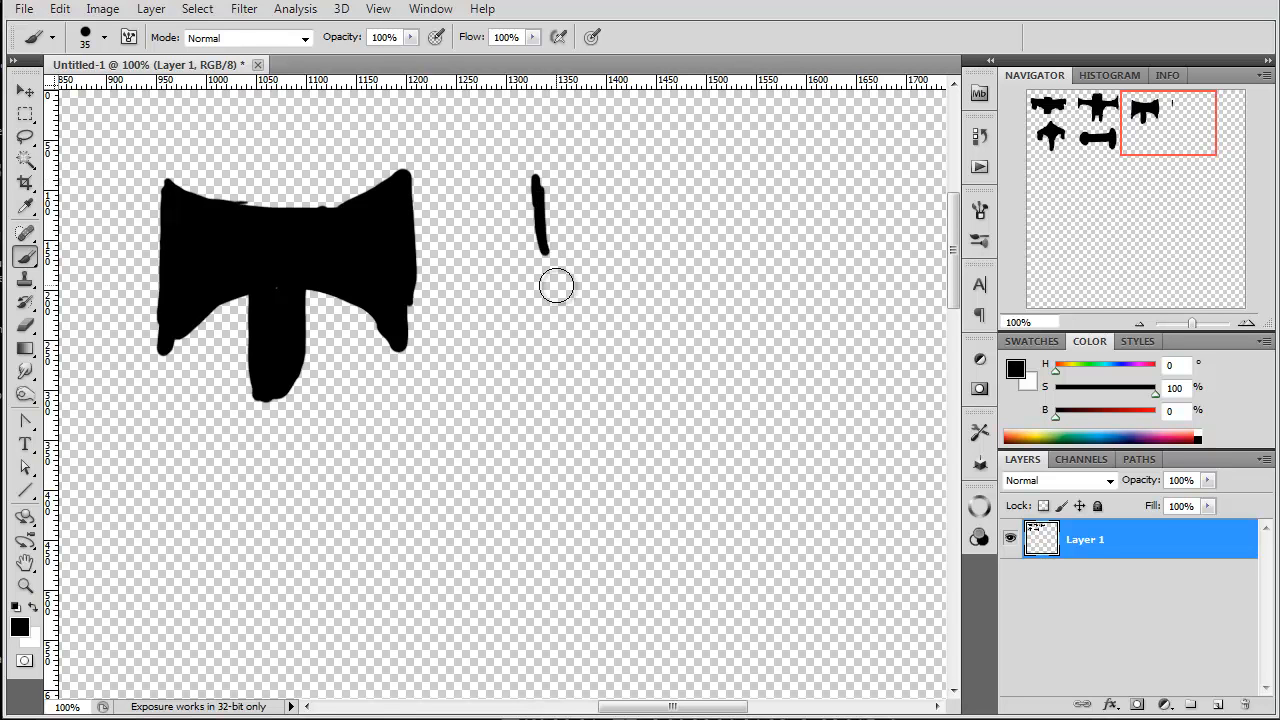
{"action": "mouse_move", "coordinate": [337, 366]}
{"action": "left_mouse_down"}
{"action": "mouse_move", "coordinate": [356, 390]}
{"action": "mouse_move", "coordinate": [346, 360]}
{"action": "left_mouse_up"}
{"action": "left_click_drag", "start_coordinate": [197, 357], "coordinate": [210, 395]}
{"action": "mouse_move", "coordinate": [346, 384]}
{"action": "left_mouse_down"}
{"action": "mouse_move", "coordinate": [343, 357]}
{"action": "mouse_move", "coordinate": [340, 418]}
{"action": "left_mouse_up"}
{"action": "mouse_move", "coordinate": [283, 115]}
{"action": "left_mouse_down"}
{"action": "mouse_move", "coordinate": [282, 150]}
{"action": "mouse_move", "coordinate": [279, 131]}
{"action": "left_mouse_up"}
Step: Paint a filled side-view silhouette about 360 px wide right of the bow-tie ship, with a domed canopy, a tapering body and a round wheel underneath
{"action": "mouse_move", "coordinate": [542, 182]}
{"action": "left_mouse_down"}
{"action": "mouse_move", "coordinate": [544, 285]}
{"action": "mouse_move", "coordinate": [547, 271]}
{"action": "mouse_move", "coordinate": [561, 311]}
{"action": "mouse_move", "coordinate": [549, 294]}
{"action": "mouse_move", "coordinate": [549, 325]}
{"action": "mouse_move", "coordinate": [694, 320]}
{"action": "left_mouse_up"}
{"action": "mouse_move", "coordinate": [548, 315]}
{"action": "left_mouse_down"}
{"action": "mouse_move", "coordinate": [545, 265]}
{"action": "mouse_move", "coordinate": [555, 290]}
{"action": "mouse_move", "coordinate": [634, 263]}
{"action": "mouse_move", "coordinate": [686, 322]}
{"action": "left_mouse_up"}
{"action": "mouse_move", "coordinate": [532, 156]}
{"action": "left_mouse_down"}
{"action": "mouse_move", "coordinate": [693, 186]}
{"action": "mouse_move", "coordinate": [698, 199]}
{"action": "left_mouse_up"}
{"action": "mouse_move", "coordinate": [594, 166]}
{"action": "left_mouse_down"}
{"action": "mouse_move", "coordinate": [628, 140]}
{"action": "mouse_move", "coordinate": [618, 148]}
{"action": "mouse_move", "coordinate": [640, 250]}
{"action": "left_mouse_up"}
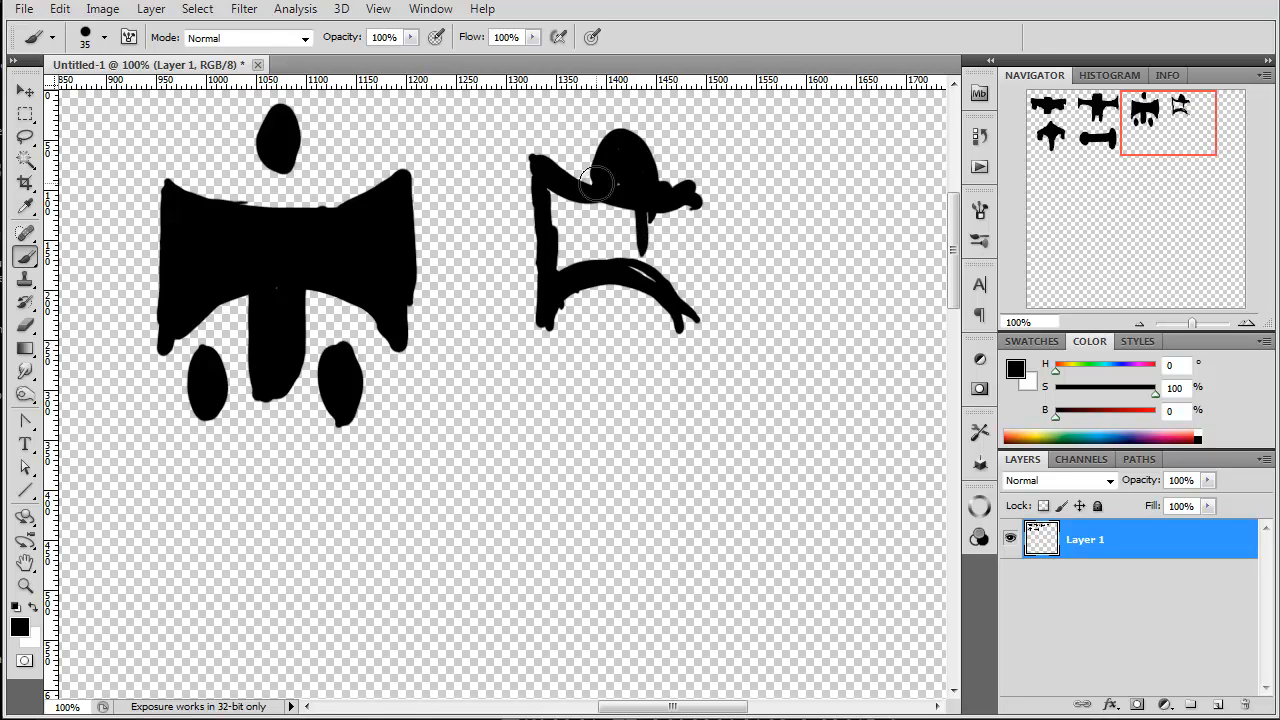
{"action": "mouse_move", "coordinate": [673, 188]}
{"action": "left_mouse_down"}
{"action": "mouse_move", "coordinate": [851, 211]}
{"action": "mouse_move", "coordinate": [681, 177]}
{"action": "mouse_move", "coordinate": [880, 212]}
{"action": "left_mouse_up"}
{"action": "mouse_move", "coordinate": [879, 290]}
{"action": "left_mouse_down"}
{"action": "mouse_move", "coordinate": [749, 324]}
{"action": "mouse_move", "coordinate": [848, 289]}
{"action": "mouse_move", "coordinate": [684, 350]}
{"action": "left_mouse_up"}
{"action": "mouse_move", "coordinate": [668, 299]}
{"action": "left_mouse_down"}
{"action": "mouse_move", "coordinate": [630, 308]}
{"action": "mouse_move", "coordinate": [580, 368]}
{"action": "mouse_move", "coordinate": [612, 330]}
{"action": "mouse_move", "coordinate": [602, 320]}
{"action": "mouse_move", "coordinate": [613, 378]}
{"action": "left_mouse_up"}
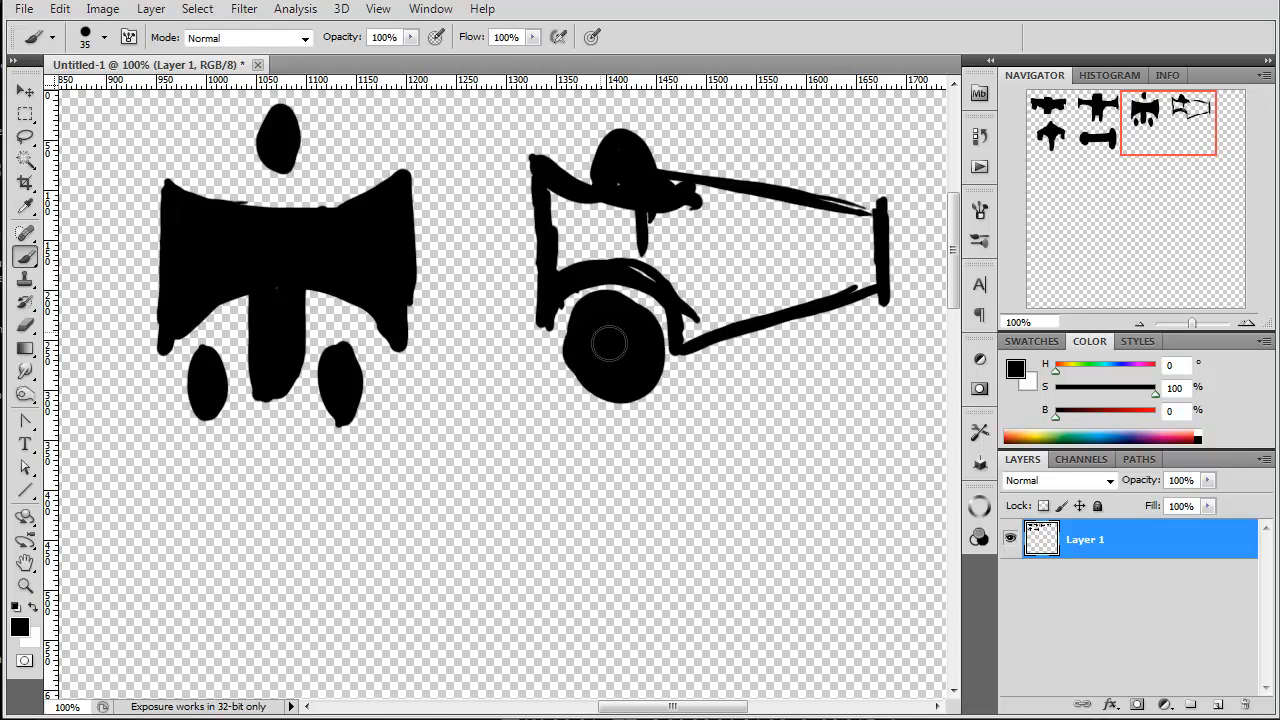
{"action": "mouse_move", "coordinate": [632, 168]}
{"action": "left_mouse_down"}
{"action": "mouse_move", "coordinate": [815, 212]}
{"action": "mouse_move", "coordinate": [880, 208]}
{"action": "mouse_move", "coordinate": [868, 290]}
{"action": "mouse_move", "coordinate": [840, 250]}
{"action": "mouse_move", "coordinate": [880, 294]}
{"action": "mouse_move", "coordinate": [690, 345]}
{"action": "mouse_move", "coordinate": [690, 314]}
{"action": "mouse_move", "coordinate": [632, 248]}
{"action": "mouse_move", "coordinate": [592, 250]}
{"action": "mouse_move", "coordinate": [556, 282]}
{"action": "mouse_move", "coordinate": [570, 245]}
{"action": "mouse_move", "coordinate": [549, 188]}
{"action": "mouse_move", "coordinate": [597, 258]}
{"action": "mouse_move", "coordinate": [632, 205]}
{"action": "mouse_move", "coordinate": [686, 206]}
{"action": "mouse_move", "coordinate": [737, 325]}
{"action": "mouse_move", "coordinate": [777, 263]}
{"action": "mouse_move", "coordinate": [797, 306]}
{"action": "mouse_move", "coordinate": [877, 289]}
{"action": "mouse_move", "coordinate": [731, 337]}
{"action": "mouse_move", "coordinate": [718, 360]}
{"action": "left_mouse_up"}
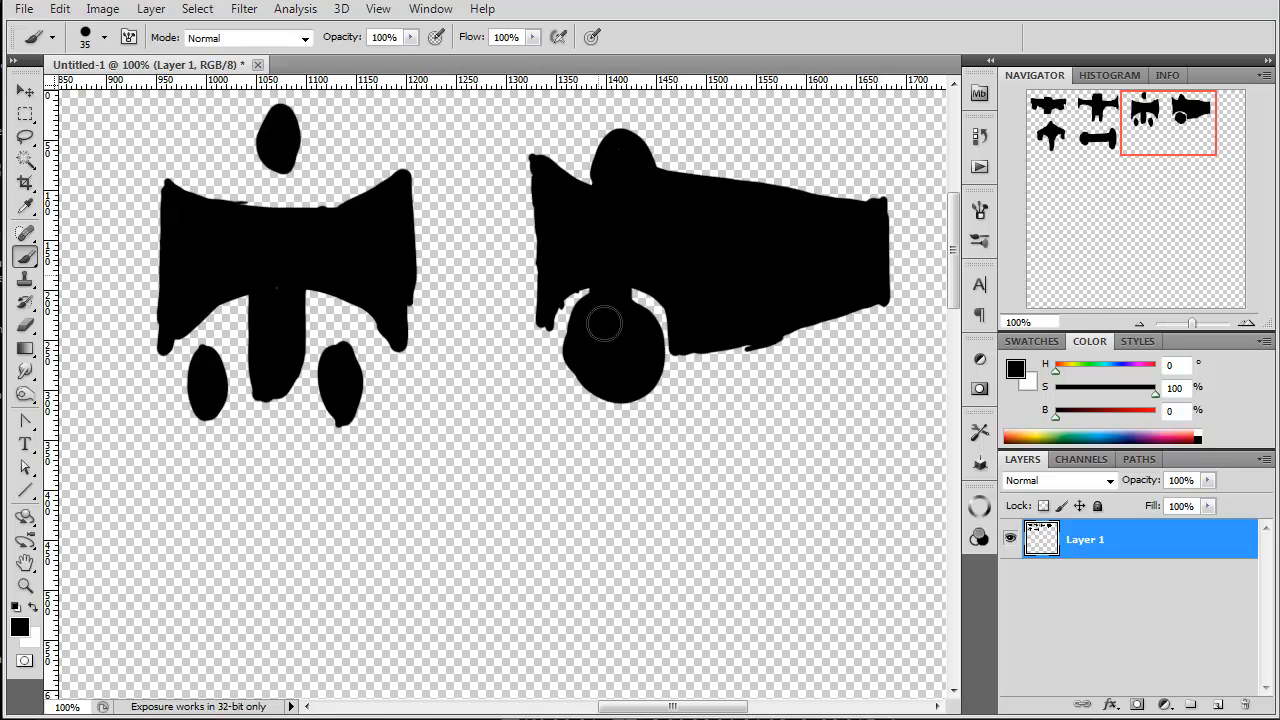
Step: Paint a vertical tapering hull about 270 px tall below the side-view ship and connect a pod on its left with two struts
{"action": "left_click_drag", "start_coordinate": [786, 432], "coordinate": [784, 661]}
{"action": "left_click_drag", "start_coordinate": [753, 443], "coordinate": [772, 648]}
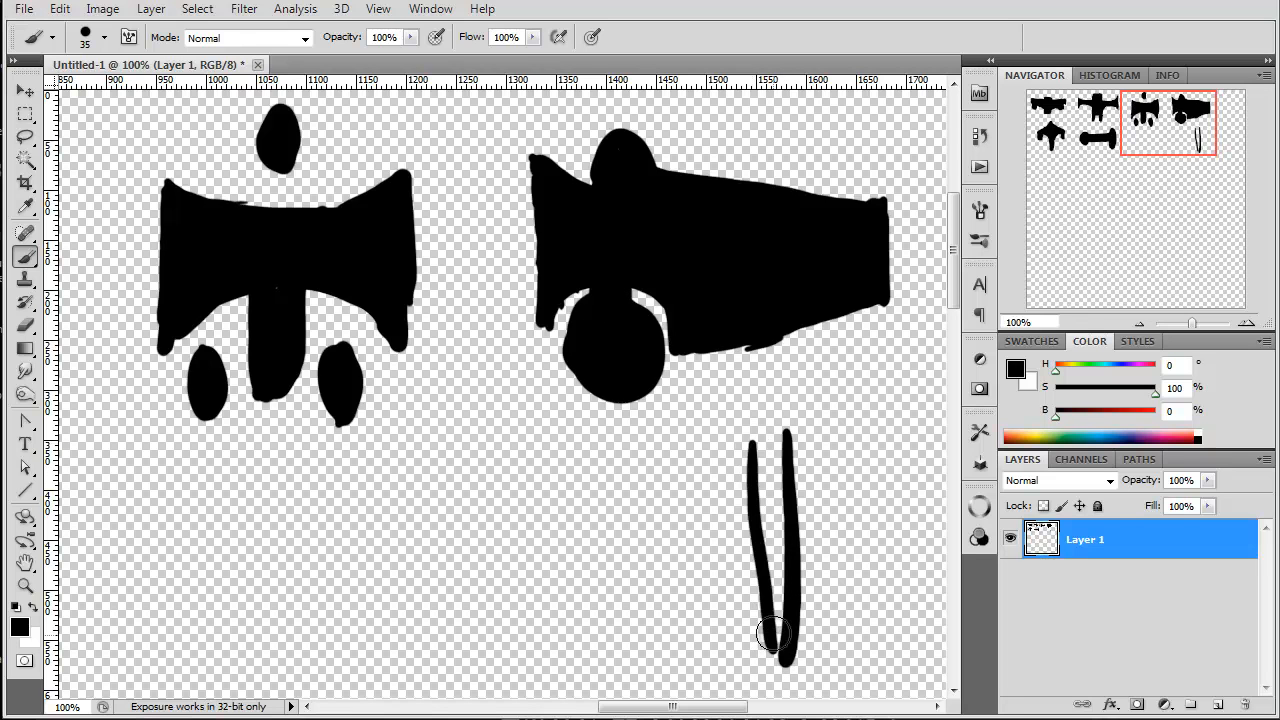
{"action": "mouse_move", "coordinate": [757, 510]}
{"action": "left_mouse_down"}
{"action": "mouse_move", "coordinate": [780, 668]}
{"action": "mouse_move", "coordinate": [782, 474]}
{"action": "mouse_move", "coordinate": [782, 568]}
{"action": "mouse_move", "coordinate": [768, 465]}
{"action": "mouse_move", "coordinate": [755, 517]}
{"action": "mouse_move", "coordinate": [759, 441]}
{"action": "mouse_move", "coordinate": [776, 433]}
{"action": "mouse_move", "coordinate": [765, 428]}
{"action": "mouse_move", "coordinate": [787, 498]}
{"action": "mouse_move", "coordinate": [779, 573]}
{"action": "mouse_move", "coordinate": [749, 440]}
{"action": "mouse_move", "coordinate": [753, 540]}
{"action": "left_mouse_up"}
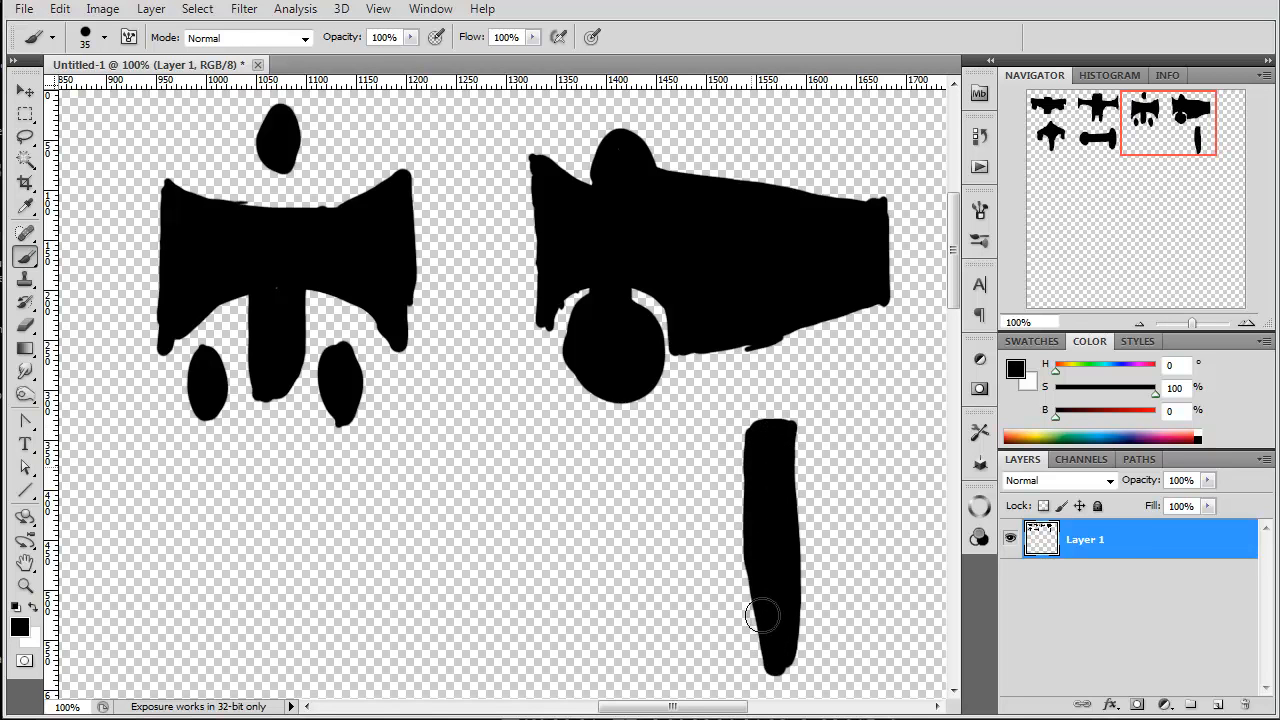
{"action": "mouse_move", "coordinate": [779, 594]}
{"action": "left_mouse_down"}
{"action": "mouse_move", "coordinate": [797, 507]}
{"action": "mouse_move", "coordinate": [784, 614]}
{"action": "left_mouse_up"}
{"action": "left_click_drag", "start_coordinate": [778, 676], "coordinate": [788, 676]}
{"action": "left_click_drag", "start_coordinate": [758, 435], "coordinate": [648, 452]}
{"action": "mouse_move", "coordinate": [740, 510]}
{"action": "left_mouse_down"}
{"action": "mouse_move", "coordinate": [628, 493]}
{"action": "mouse_move", "coordinate": [634, 517]}
{"action": "mouse_move", "coordinate": [608, 495]}
{"action": "mouse_move", "coordinate": [623, 440]}
{"action": "left_mouse_up"}
{"action": "mouse_move", "coordinate": [629, 533]}
{"action": "left_mouse_down"}
{"action": "mouse_move", "coordinate": [618, 527]}
{"action": "mouse_move", "coordinate": [748, 531]}
{"action": "left_mouse_up"}
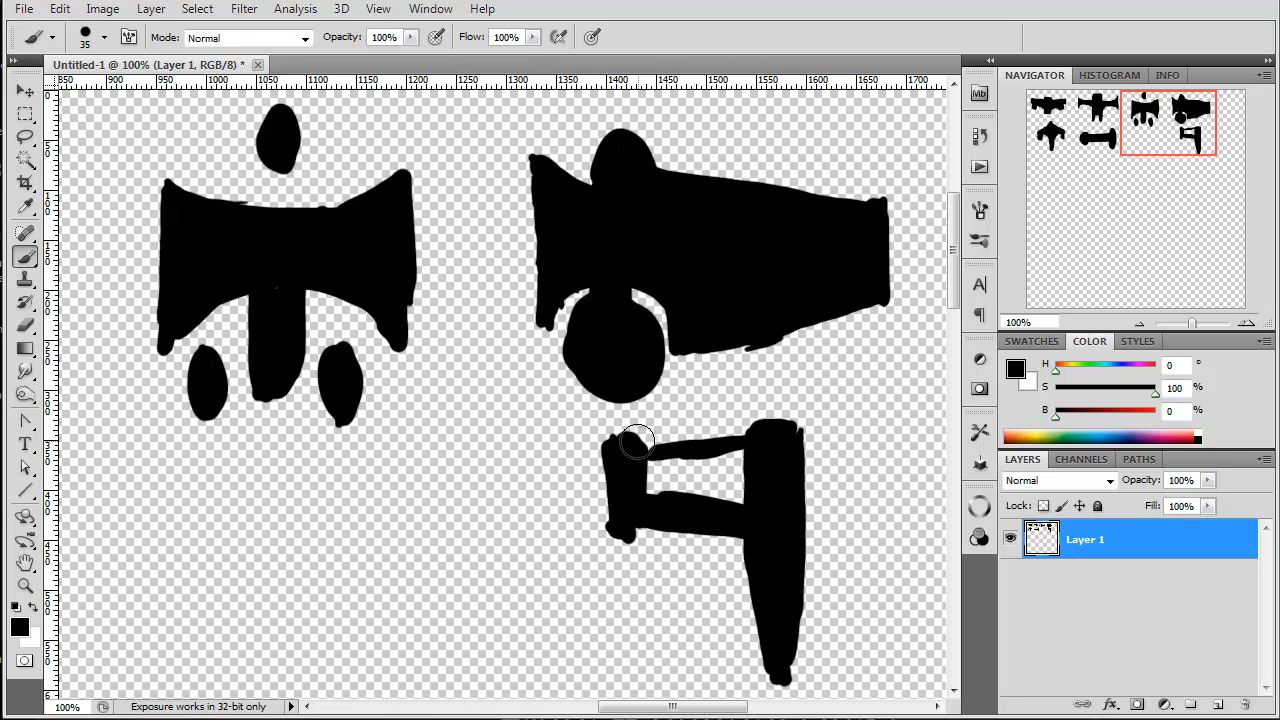
{"action": "mouse_move", "coordinate": [777, 677]}
{"action": "left_mouse_down"}
{"action": "mouse_move", "coordinate": [786, 409]}
{"action": "mouse_move", "coordinate": [792, 429]}
{"action": "mouse_move", "coordinate": [746, 441]}
{"action": "left_mouse_up"}
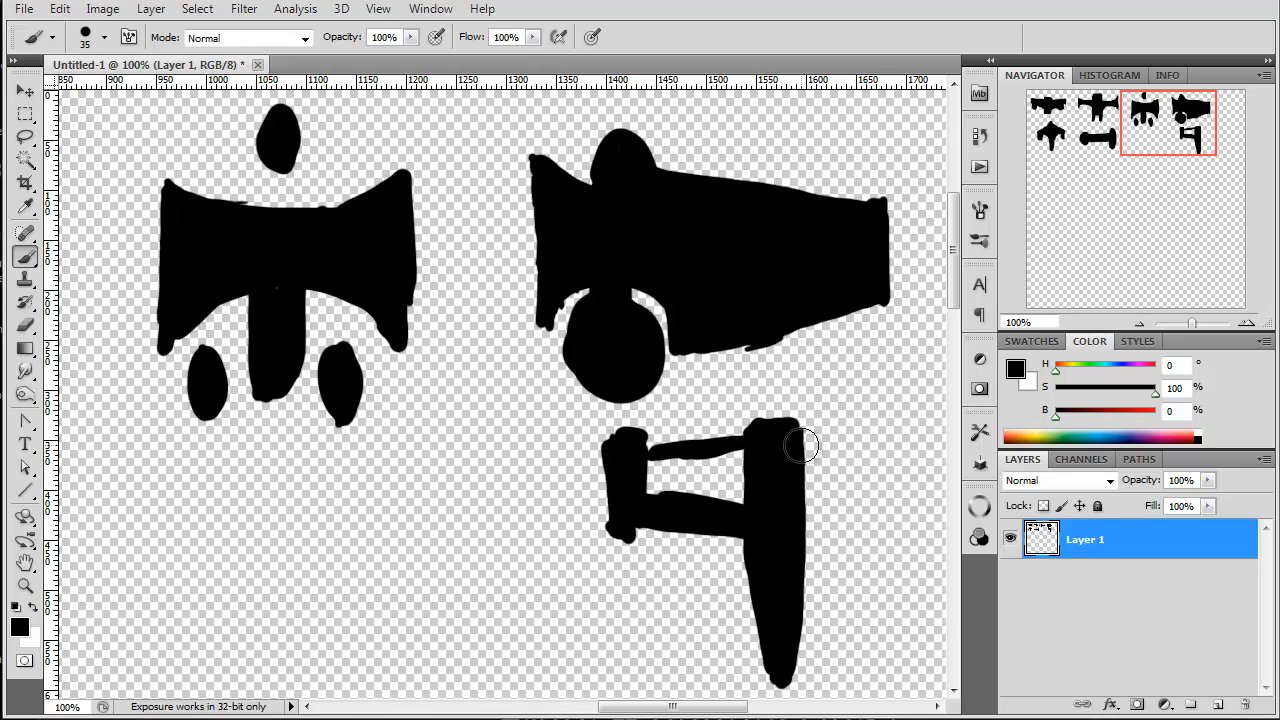
Step: Paint two matching struts and an end pod on the hull's right side and thicken both pods
{"action": "left_click_drag", "start_coordinate": [810, 441], "coordinate": [920, 436]}
{"action": "mouse_move", "coordinate": [800, 532]}
{"action": "left_mouse_down"}
{"action": "mouse_move", "coordinate": [885, 495]}
{"action": "mouse_move", "coordinate": [871, 514]}
{"action": "mouse_move", "coordinate": [898, 510]}
{"action": "left_mouse_up"}
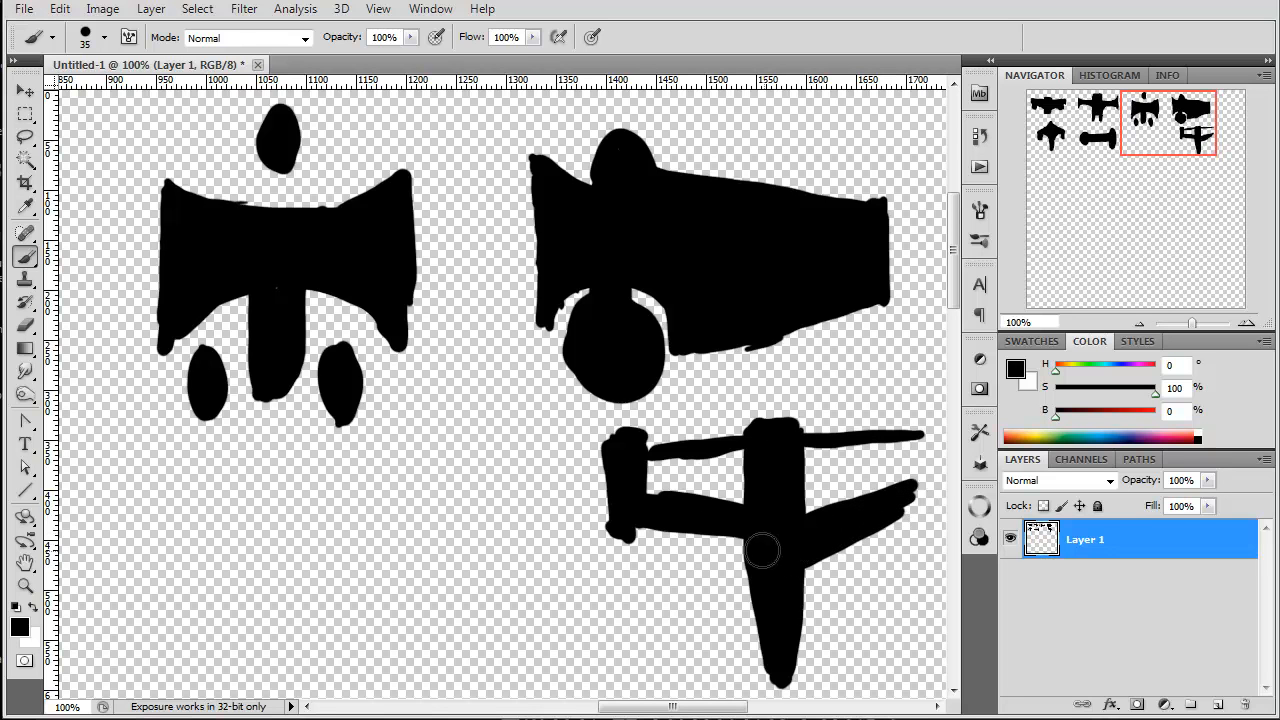
{"action": "mouse_move", "coordinate": [914, 421]}
{"action": "left_mouse_down"}
{"action": "mouse_move", "coordinate": [918, 528]}
{"action": "mouse_move", "coordinate": [916, 449]}
{"action": "mouse_move", "coordinate": [931, 417]}
{"action": "mouse_move", "coordinate": [927, 530]}
{"action": "mouse_move", "coordinate": [925, 428]}
{"action": "left_mouse_up"}
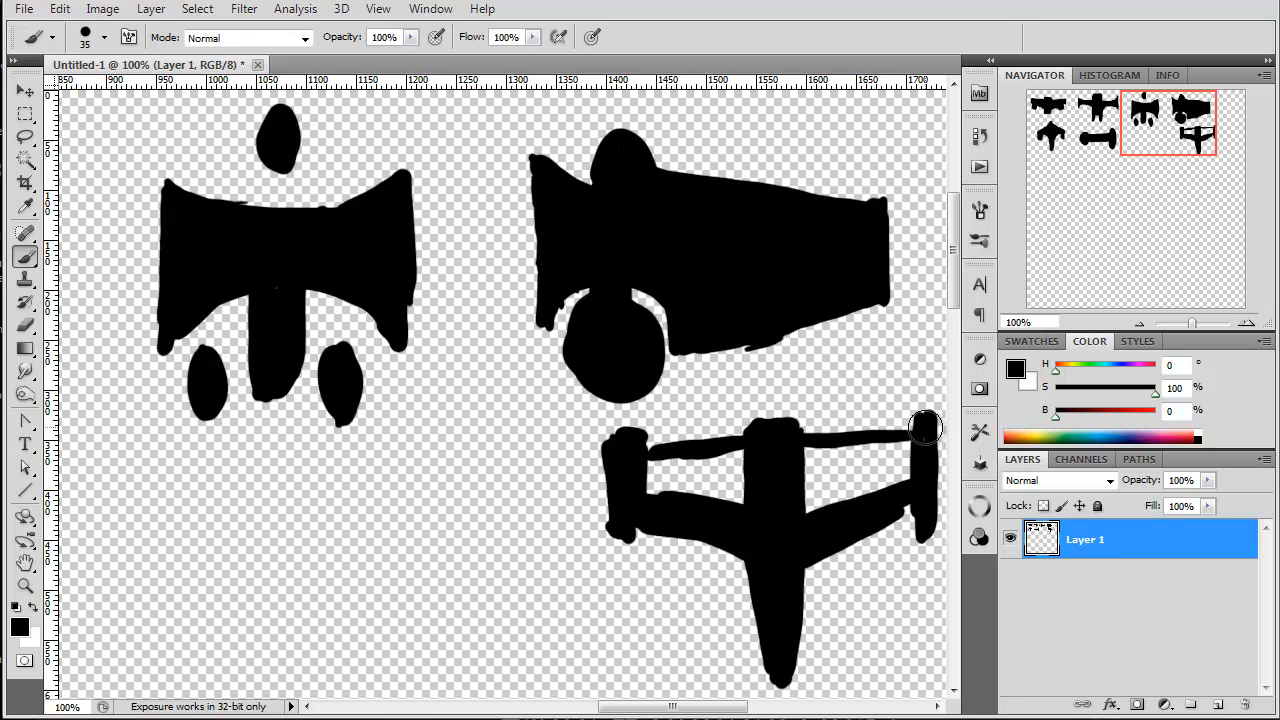
{"action": "left_click_drag", "start_coordinate": [635, 458], "coordinate": [640, 472]}
{"action": "left_click_drag", "start_coordinate": [905, 422], "coordinate": [904, 518]}
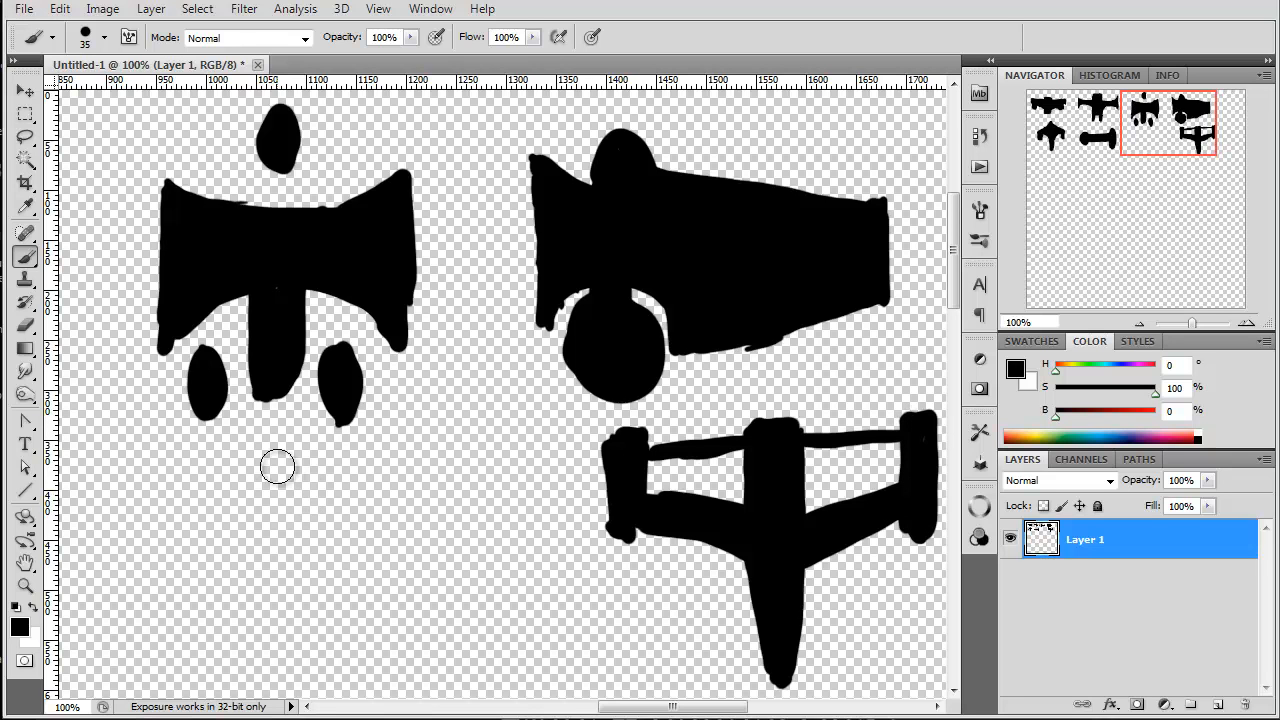
{"action": "left_click_drag", "start_coordinate": [604, 432], "coordinate": [614, 468]}
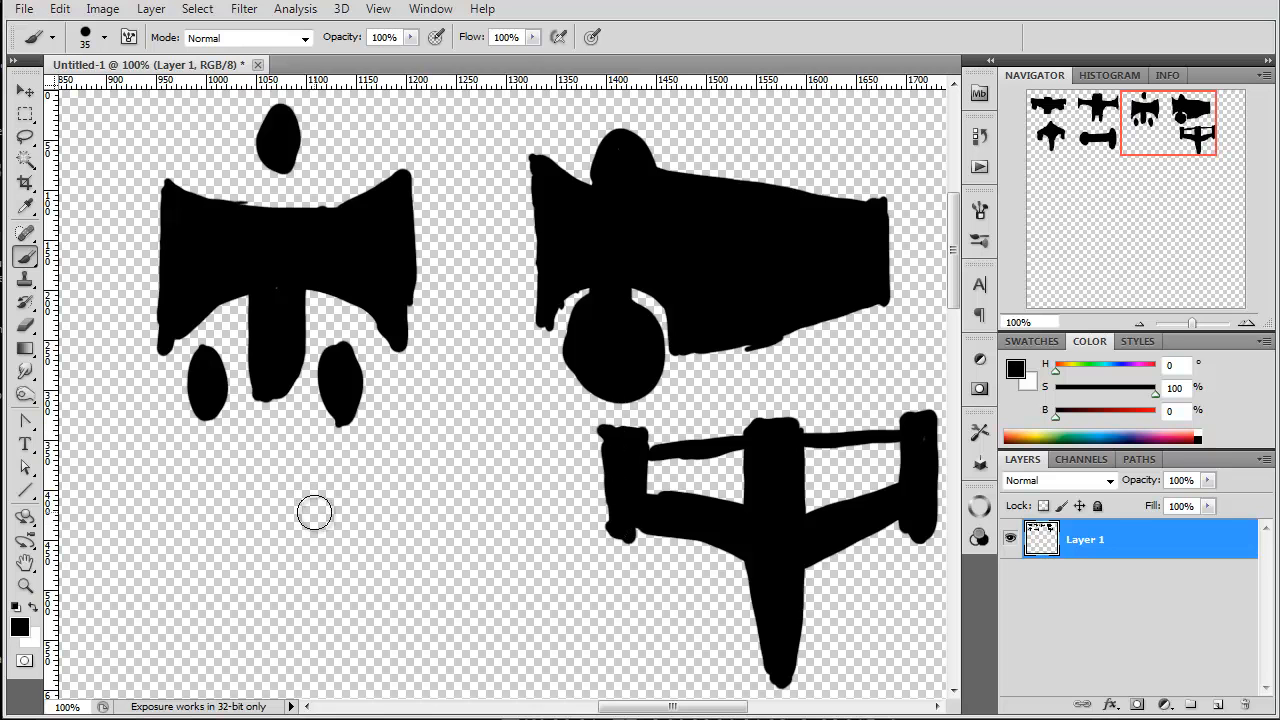
Step: Paint a solid silhouette about 280 px wide below the bow-tie ship, with a blocky central body and two wings tapering to lower points
{"action": "mouse_move", "coordinate": [302, 462]}
{"action": "left_mouse_down"}
{"action": "mouse_move", "coordinate": [304, 631]}
{"action": "mouse_move", "coordinate": [281, 640]}
{"action": "mouse_move", "coordinate": [238, 632]}
{"action": "left_mouse_up"}
{"action": "mouse_move", "coordinate": [243, 462]}
{"action": "left_mouse_down"}
{"action": "mouse_move", "coordinate": [243, 640]}
{"action": "mouse_move", "coordinate": [234, 471]}
{"action": "mouse_move", "coordinate": [290, 463]}
{"action": "mouse_move", "coordinate": [245, 465]}
{"action": "mouse_move", "coordinate": [285, 495]}
{"action": "mouse_move", "coordinate": [263, 499]}
{"action": "mouse_move", "coordinate": [298, 531]}
{"action": "mouse_move", "coordinate": [241, 536]}
{"action": "mouse_move", "coordinate": [301, 599]}
{"action": "mouse_move", "coordinate": [258, 590]}
{"action": "mouse_move", "coordinate": [249, 621]}
{"action": "left_mouse_up"}
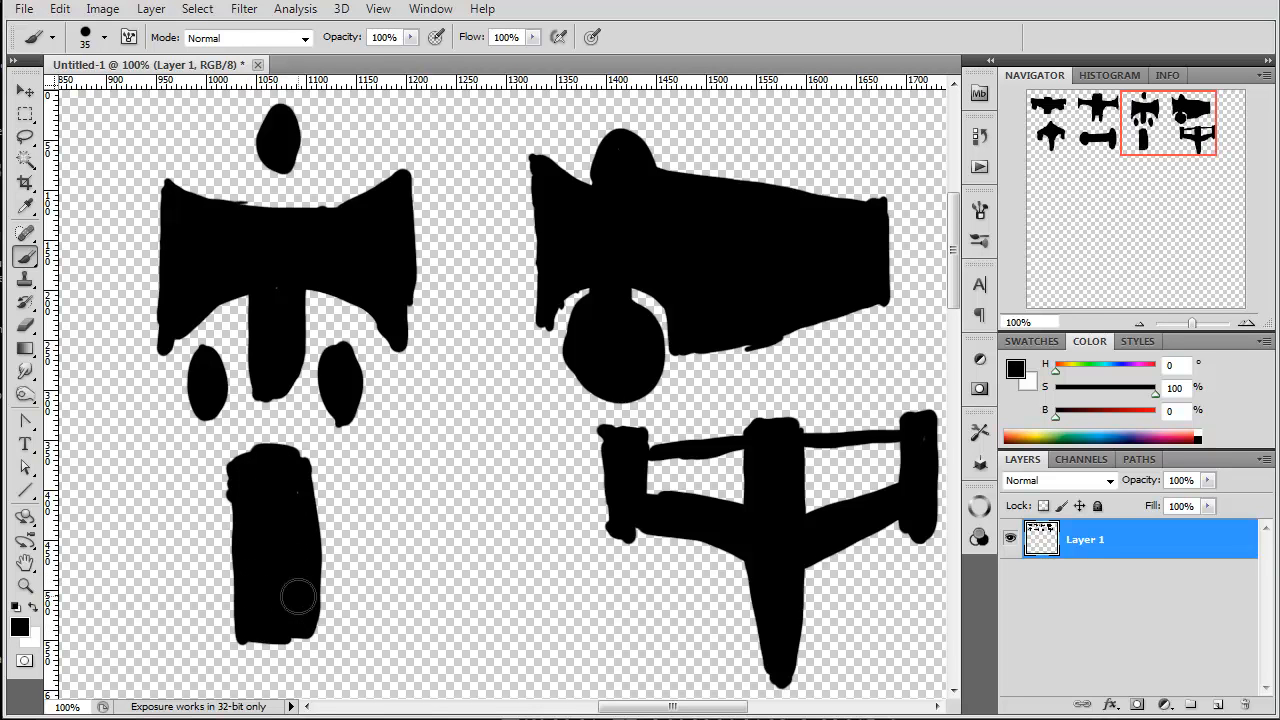
{"action": "mouse_move", "coordinate": [312, 484]}
{"action": "left_mouse_down"}
{"action": "mouse_move", "coordinate": [400, 477]}
{"action": "mouse_move", "coordinate": [408, 634]}
{"action": "mouse_move", "coordinate": [318, 562]}
{"action": "mouse_move", "coordinate": [307, 543]}
{"action": "mouse_move", "coordinate": [320, 514]}
{"action": "mouse_move", "coordinate": [300, 490]}
{"action": "mouse_move", "coordinate": [400, 488]}
{"action": "mouse_move", "coordinate": [388, 512]}
{"action": "mouse_move", "coordinate": [403, 471]}
{"action": "mouse_move", "coordinate": [409, 643]}
{"action": "left_mouse_up"}
{"action": "mouse_move", "coordinate": [240, 481]}
{"action": "left_mouse_down"}
{"action": "mouse_move", "coordinate": [165, 483]}
{"action": "mouse_move", "coordinate": [140, 540]}
{"action": "mouse_move", "coordinate": [152, 645]}
{"action": "left_mouse_up"}
{"action": "left_click", "coordinate": [228, 578], "text": "shift"}
{"action": "mouse_move", "coordinate": [228, 578]}
{"action": "left_mouse_down"}
{"action": "mouse_move", "coordinate": [229, 509]}
{"action": "mouse_move", "coordinate": [205, 575]}
{"action": "mouse_move", "coordinate": [188, 513]}
{"action": "mouse_move", "coordinate": [160, 497]}
{"action": "mouse_move", "coordinate": [155, 579]}
{"action": "left_mouse_up"}
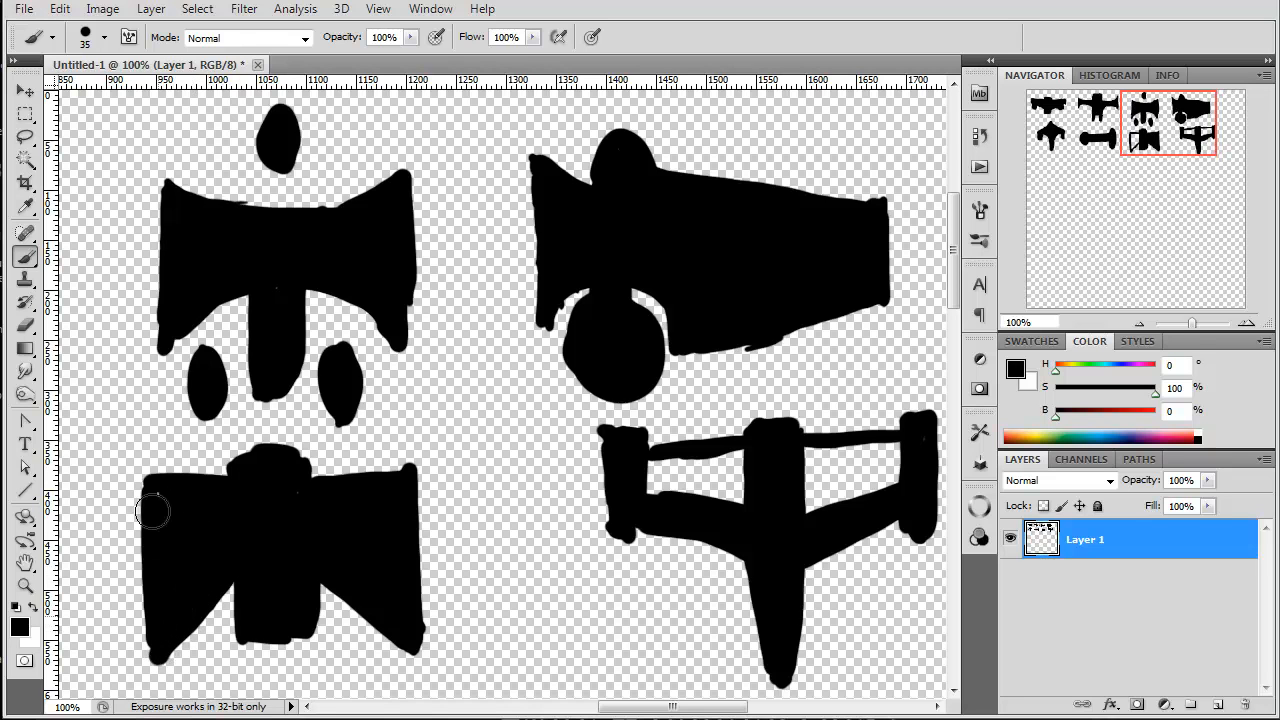
{"action": "mouse_move", "coordinate": [266, 485]}
{"action": "left_mouse_down"}
{"action": "mouse_move", "coordinate": [343, 474]}
{"action": "mouse_move", "coordinate": [172, 474]}
{"action": "left_mouse_up"}
Step: Paint a solid black disc about 125 px wide in an empty area below the first column of ships
{"action": "left_click_drag", "start_coordinate": [1165, 125], "coordinate": [1051, 190]}
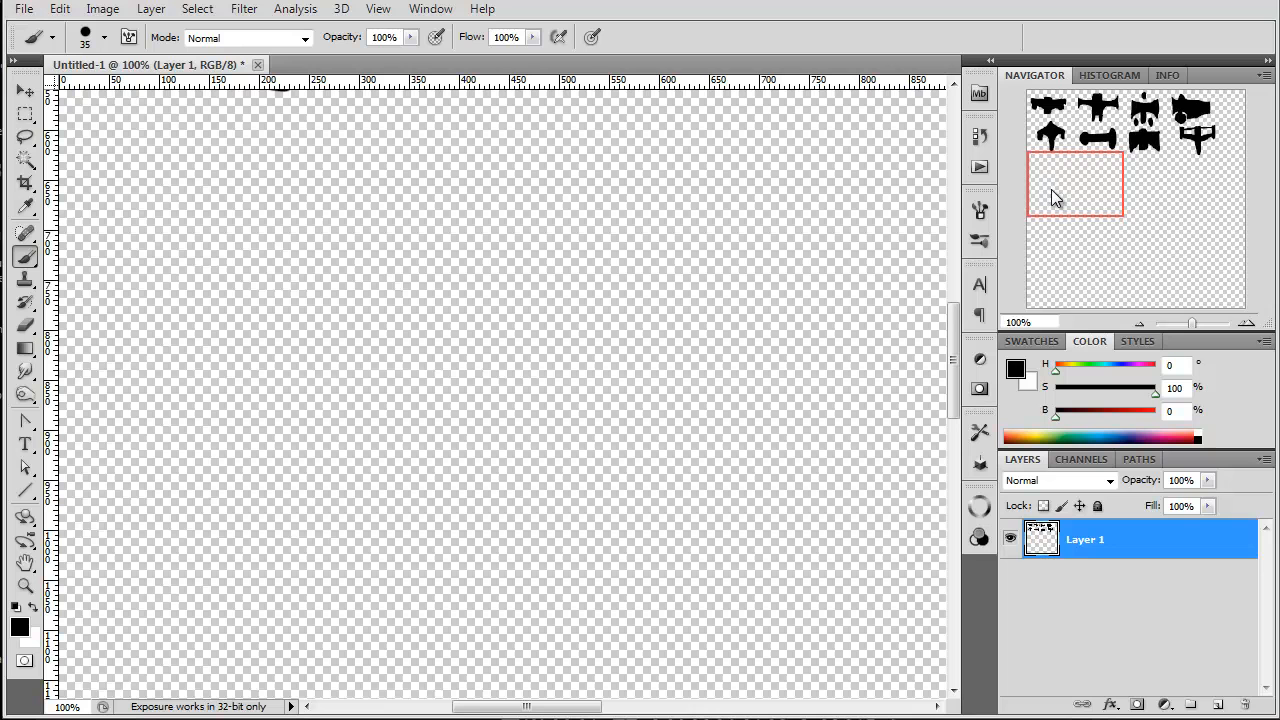
{"action": "mouse_move", "coordinate": [258, 203]}
{"action": "left_mouse_down"}
{"action": "mouse_move", "coordinate": [191, 254]}
{"action": "mouse_move", "coordinate": [277, 206]}
{"action": "mouse_move", "coordinate": [276, 327]}
{"action": "mouse_move", "coordinate": [277, 229]}
{"action": "mouse_move", "coordinate": [238, 293]}
{"action": "left_mouse_up"}
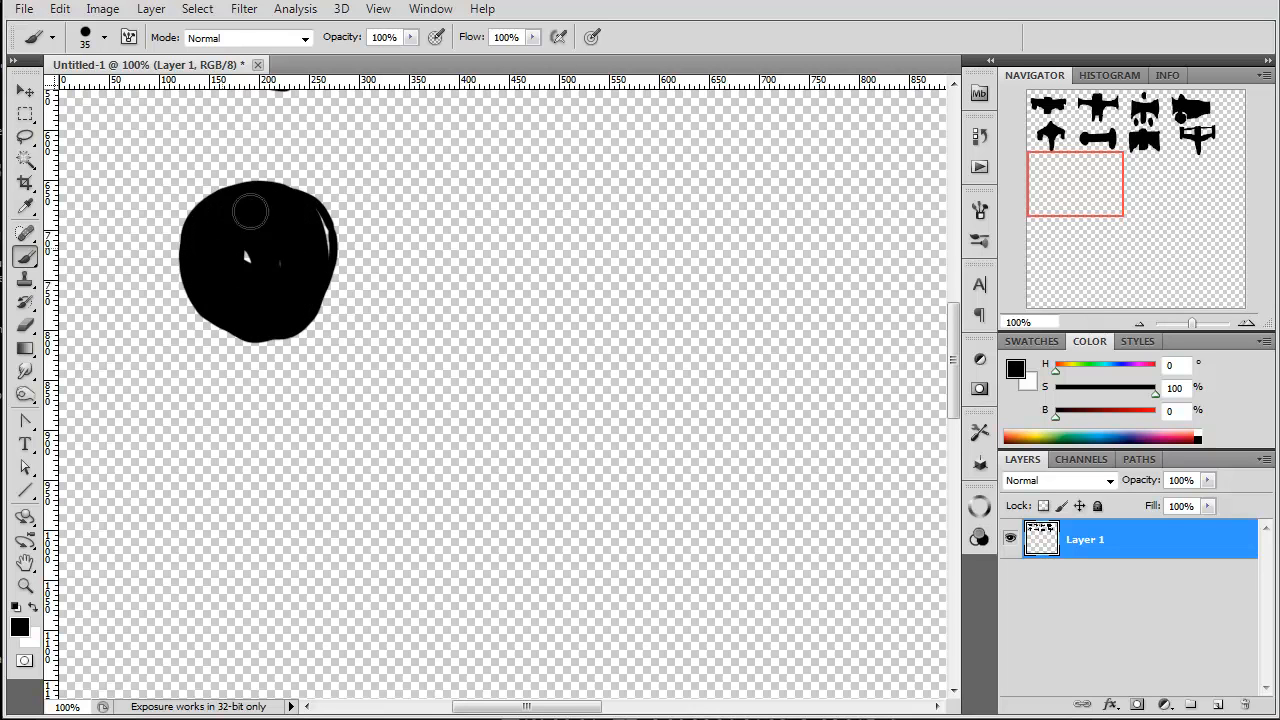
{"action": "mouse_move", "coordinate": [284, 235]}
{"action": "left_mouse_down"}
{"action": "mouse_move", "coordinate": [326, 257]}
{"action": "mouse_move", "coordinate": [305, 204]}
{"action": "left_mouse_up"}
{"action": "right_click", "coordinate": [277, 197]}
{"action": "left_click", "coordinate": [272, 216]}
Step: Add six thin tapering legs radiating from the disc, three on each side
{"action": "left_click_drag", "start_coordinate": [248, 291], "coordinate": [449, 373]}
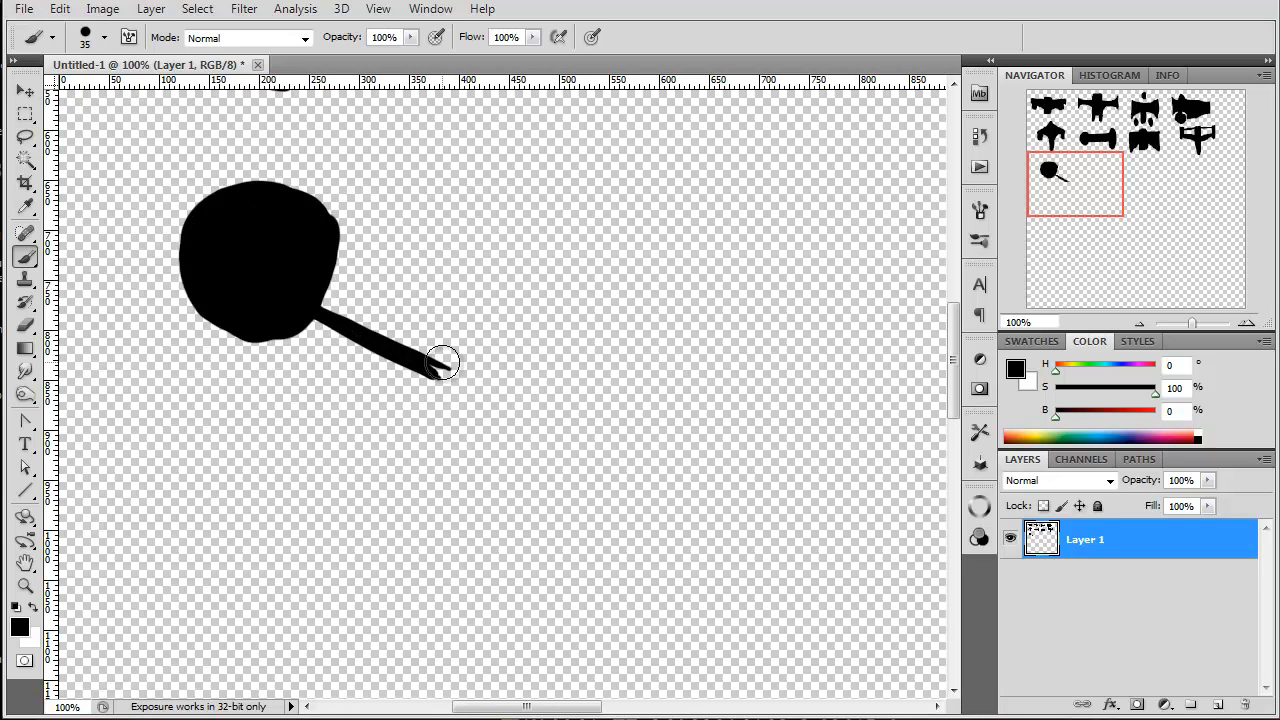
{"action": "mouse_move", "coordinate": [284, 219]}
{"action": "left_mouse_down"}
{"action": "mouse_move", "coordinate": [266, 220]}
{"action": "mouse_move", "coordinate": [431, 123]}
{"action": "left_mouse_up"}
{"action": "mouse_move", "coordinate": [200, 205]}
{"action": "left_mouse_down"}
{"action": "mouse_move", "coordinate": [89, 123]}
{"action": "mouse_move", "coordinate": [102, 130]}
{"action": "left_mouse_up"}
{"action": "left_click_drag", "start_coordinate": [210, 295], "coordinate": [86, 364]}
{"action": "left_click_drag", "start_coordinate": [185, 250], "coordinate": [65, 250]}
{"action": "left_click_drag", "start_coordinate": [330, 246], "coordinate": [497, 253]}
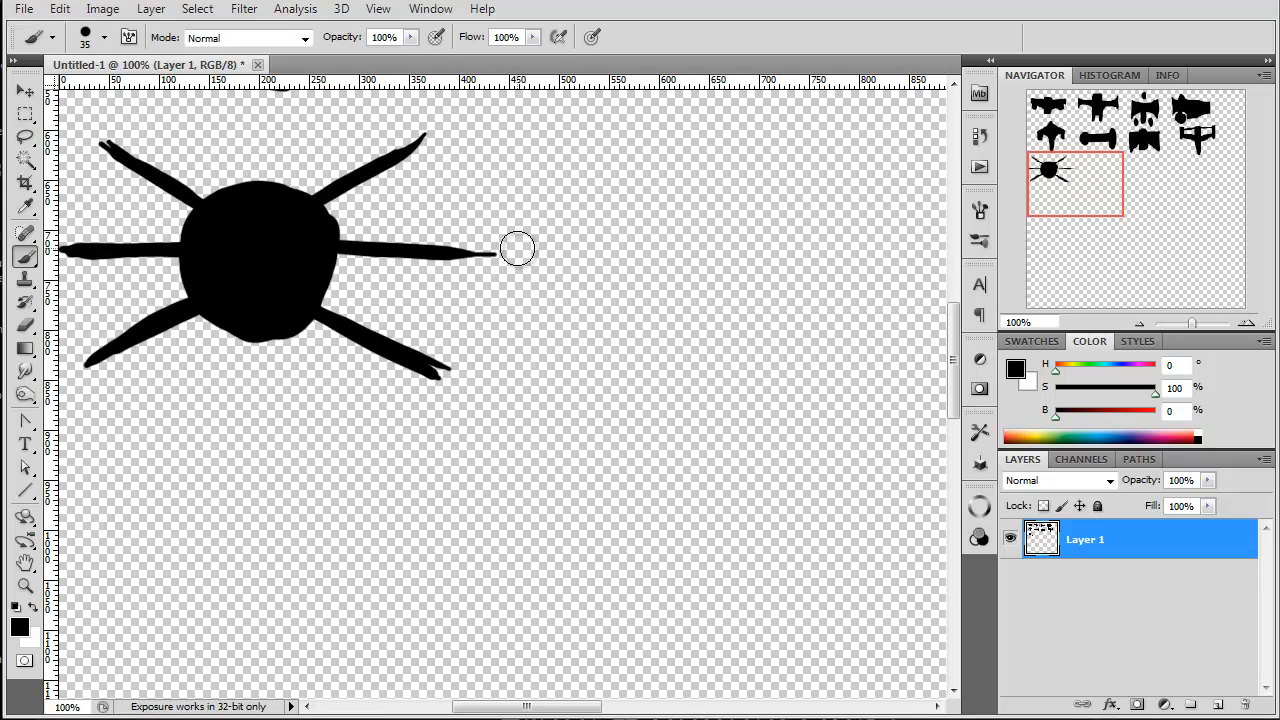
Step: Paint a rounded body below the six-legged ship with two upswept, claw-tipped wings, about 300 px wide overall
{"action": "mouse_move", "coordinate": [274, 471]}
{"action": "left_mouse_down"}
{"action": "mouse_move", "coordinate": [305, 490]}
{"action": "mouse_move", "coordinate": [277, 531]}
{"action": "mouse_move", "coordinate": [269, 463]}
{"action": "mouse_move", "coordinate": [308, 475]}
{"action": "mouse_move", "coordinate": [203, 511]}
{"action": "mouse_move", "coordinate": [109, 429]}
{"action": "mouse_move", "coordinate": [251, 514]}
{"action": "left_mouse_up"}
{"action": "mouse_move", "coordinate": [125, 410]}
{"action": "left_mouse_down"}
{"action": "mouse_move", "coordinate": [228, 520]}
{"action": "mouse_move", "coordinate": [397, 486]}
{"action": "mouse_move", "coordinate": [250, 509]}
{"action": "left_mouse_up"}
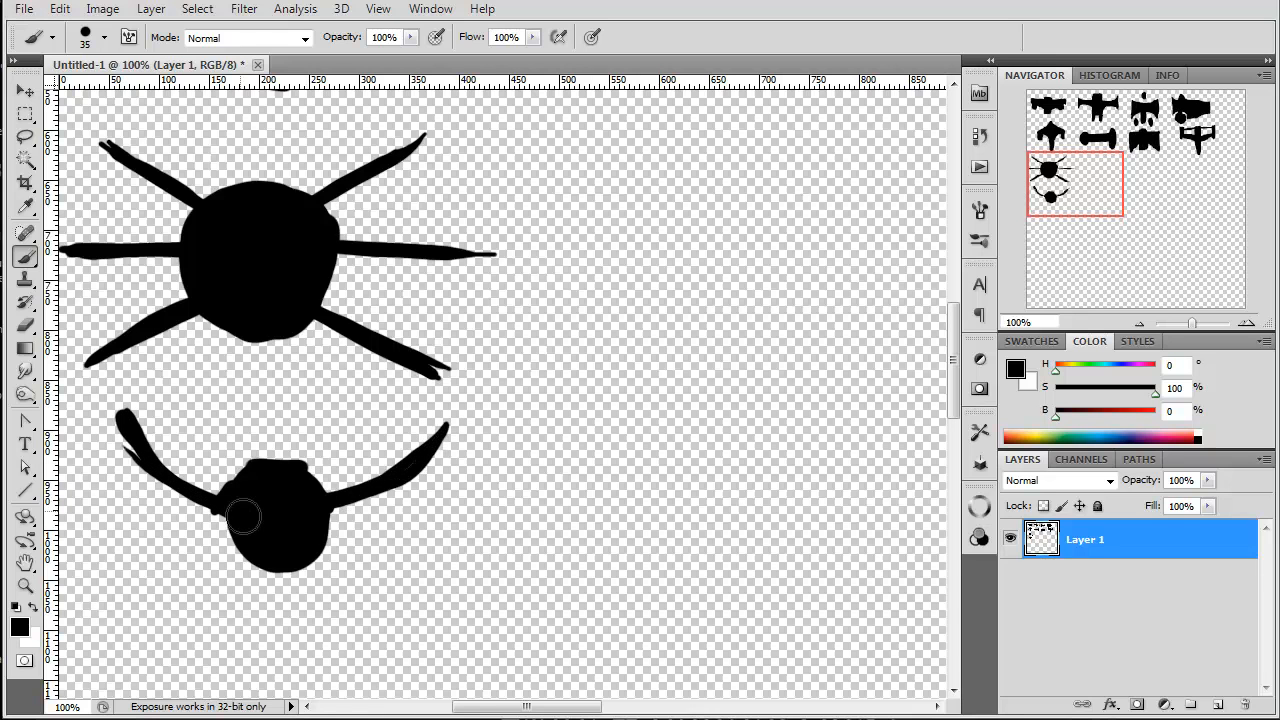
{"action": "left_click_drag", "start_coordinate": [295, 556], "coordinate": [342, 561]}
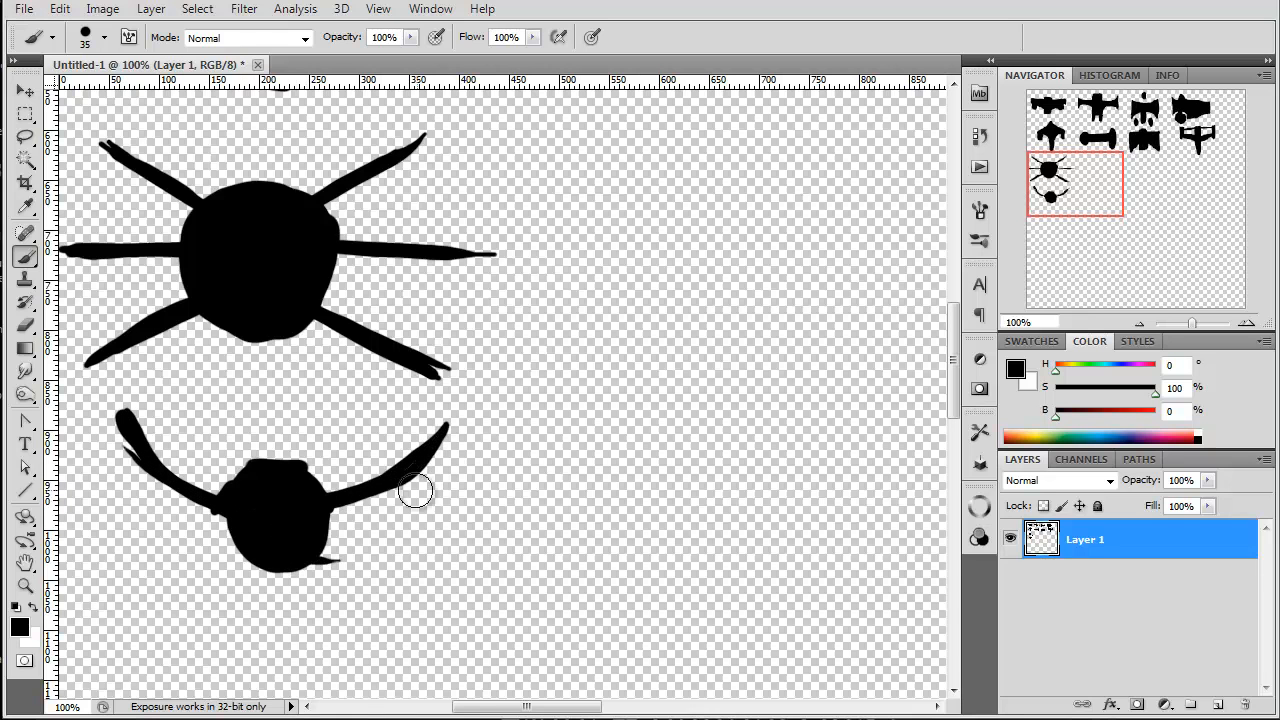
{"action": "left_click_drag", "start_coordinate": [362, 486], "coordinate": [342, 474]}
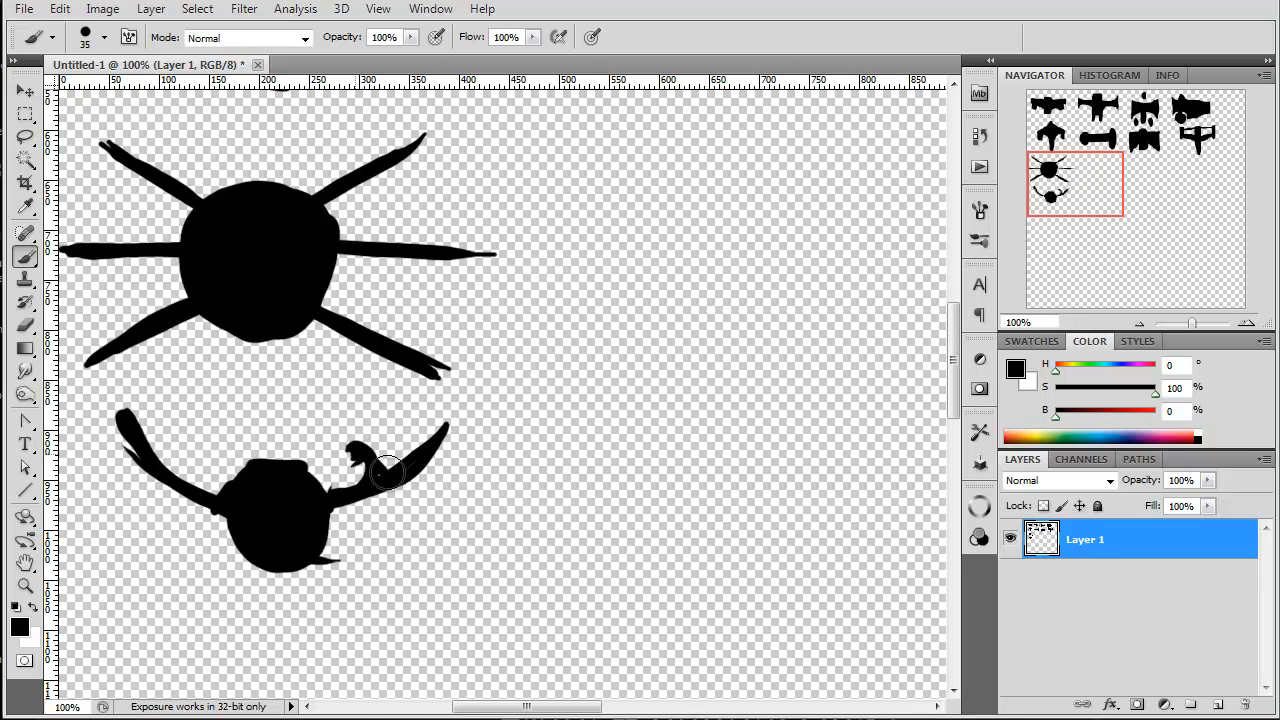
{"action": "mouse_move", "coordinate": [191, 451]}
{"action": "left_mouse_down"}
{"action": "mouse_move", "coordinate": [195, 485]}
{"action": "mouse_move", "coordinate": [197, 474]}
{"action": "mouse_move", "coordinate": [160, 490]}
{"action": "mouse_move", "coordinate": [259, 567]}
{"action": "mouse_move", "coordinate": [306, 544]}
{"action": "left_mouse_up"}
{"action": "left_click_drag", "start_coordinate": [415, 478], "coordinate": [480, 470]}
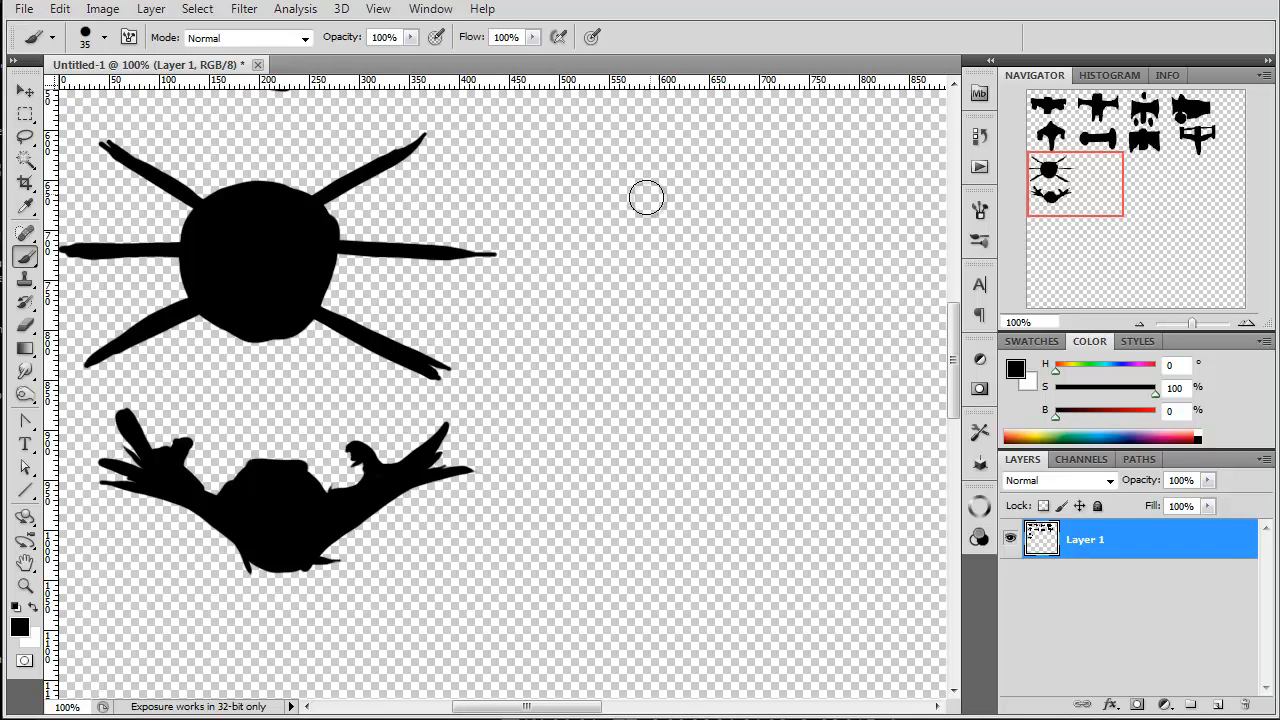
Step: Outline an arch-shaped ship right of the six-legged one, with a straight front leg and a jagged rear section
{"action": "mouse_move", "coordinate": [617, 183]}
{"action": "left_mouse_down"}
{"action": "mouse_move", "coordinate": [718, 211]}
{"action": "mouse_move", "coordinate": [728, 340]}
{"action": "left_mouse_up"}
{"action": "mouse_move", "coordinate": [716, 240]}
{"action": "left_mouse_down"}
{"action": "mouse_move", "coordinate": [694, 286]}
{"action": "mouse_move", "coordinate": [753, 362]}
{"action": "mouse_move", "coordinate": [776, 337]}
{"action": "mouse_move", "coordinate": [700, 416]}
{"action": "mouse_move", "coordinate": [632, 342]}
{"action": "mouse_move", "coordinate": [711, 404]}
{"action": "left_mouse_up"}
{"action": "left_click_drag", "start_coordinate": [711, 404], "coordinate": [700, 354]}
{"action": "left_click_drag", "start_coordinate": [644, 208], "coordinate": [644, 215]}
{"action": "left_click_drag", "start_coordinate": [637, 265], "coordinate": [628, 299]}
{"action": "mouse_move", "coordinate": [625, 388]}
{"action": "left_mouse_down"}
{"action": "mouse_move", "coordinate": [608, 420]}
{"action": "mouse_move", "coordinate": [549, 407]}
{"action": "mouse_move", "coordinate": [581, 205]}
{"action": "mouse_move", "coordinate": [564, 298]}
{"action": "mouse_move", "coordinate": [714, 203]}
{"action": "mouse_move", "coordinate": [744, 313]}
{"action": "mouse_move", "coordinate": [737, 249]}
{"action": "mouse_move", "coordinate": [773, 343]}
{"action": "mouse_move", "coordinate": [787, 305]}
{"action": "mouse_move", "coordinate": [783, 194]}
{"action": "left_mouse_up"}
{"action": "left_click_drag", "start_coordinate": [797, 284], "coordinate": [770, 360]}
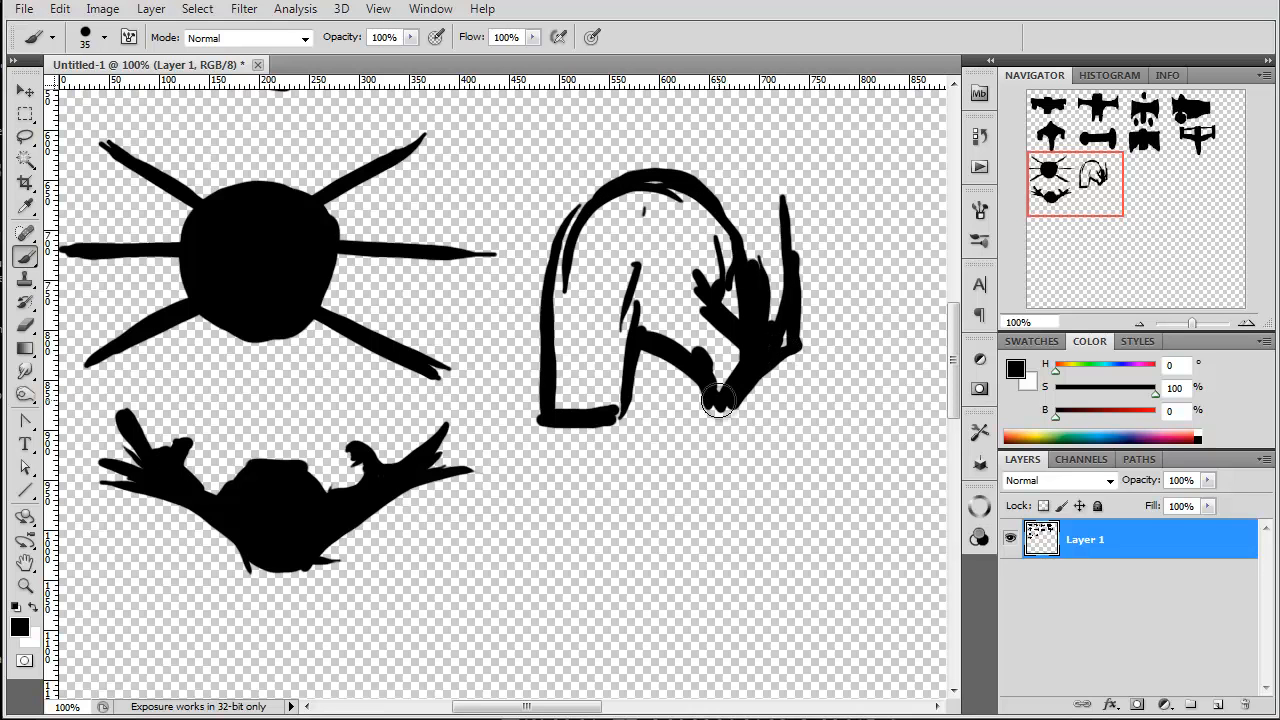
Step: Square off the arched ship's rear and fill its body solid, leaving a round window hole near the upper front
{"action": "mouse_move", "coordinate": [787, 172]}
{"action": "left_mouse_down"}
{"action": "mouse_move", "coordinate": [681, 142]}
{"action": "mouse_move", "coordinate": [792, 191]}
{"action": "mouse_move", "coordinate": [788, 322]}
{"action": "mouse_move", "coordinate": [790, 290]}
{"action": "left_mouse_up"}
{"action": "mouse_move", "coordinate": [741, 186]}
{"action": "left_mouse_down"}
{"action": "mouse_move", "coordinate": [790, 224]}
{"action": "mouse_move", "coordinate": [714, 210]}
{"action": "mouse_move", "coordinate": [745, 285]}
{"action": "mouse_move", "coordinate": [731, 325]}
{"action": "left_mouse_up"}
{"action": "mouse_move", "coordinate": [636, 198]}
{"action": "left_mouse_down"}
{"action": "mouse_move", "coordinate": [604, 260]}
{"action": "mouse_move", "coordinate": [656, 268]}
{"action": "mouse_move", "coordinate": [659, 237]}
{"action": "left_mouse_up"}
{"action": "mouse_move", "coordinate": [663, 144]}
{"action": "left_mouse_down"}
{"action": "mouse_move", "coordinate": [593, 180]}
{"action": "mouse_move", "coordinate": [704, 175]}
{"action": "mouse_move", "coordinate": [616, 165]}
{"action": "mouse_move", "coordinate": [676, 157]}
{"action": "mouse_move", "coordinate": [568, 256]}
{"action": "mouse_move", "coordinate": [563, 202]}
{"action": "mouse_move", "coordinate": [563, 287]}
{"action": "left_mouse_up"}
{"action": "mouse_move", "coordinate": [580, 222]}
{"action": "left_mouse_down"}
{"action": "mouse_move", "coordinate": [591, 277]}
{"action": "mouse_move", "coordinate": [601, 262]}
{"action": "mouse_move", "coordinate": [588, 255]}
{"action": "mouse_move", "coordinate": [656, 254]}
{"action": "mouse_move", "coordinate": [708, 225]}
{"action": "mouse_move", "coordinate": [663, 253]}
{"action": "mouse_move", "coordinate": [681, 237]}
{"action": "mouse_move", "coordinate": [614, 210]}
{"action": "mouse_move", "coordinate": [669, 200]}
{"action": "mouse_move", "coordinate": [627, 189]}
{"action": "mouse_move", "coordinate": [608, 237]}
{"action": "left_mouse_up"}
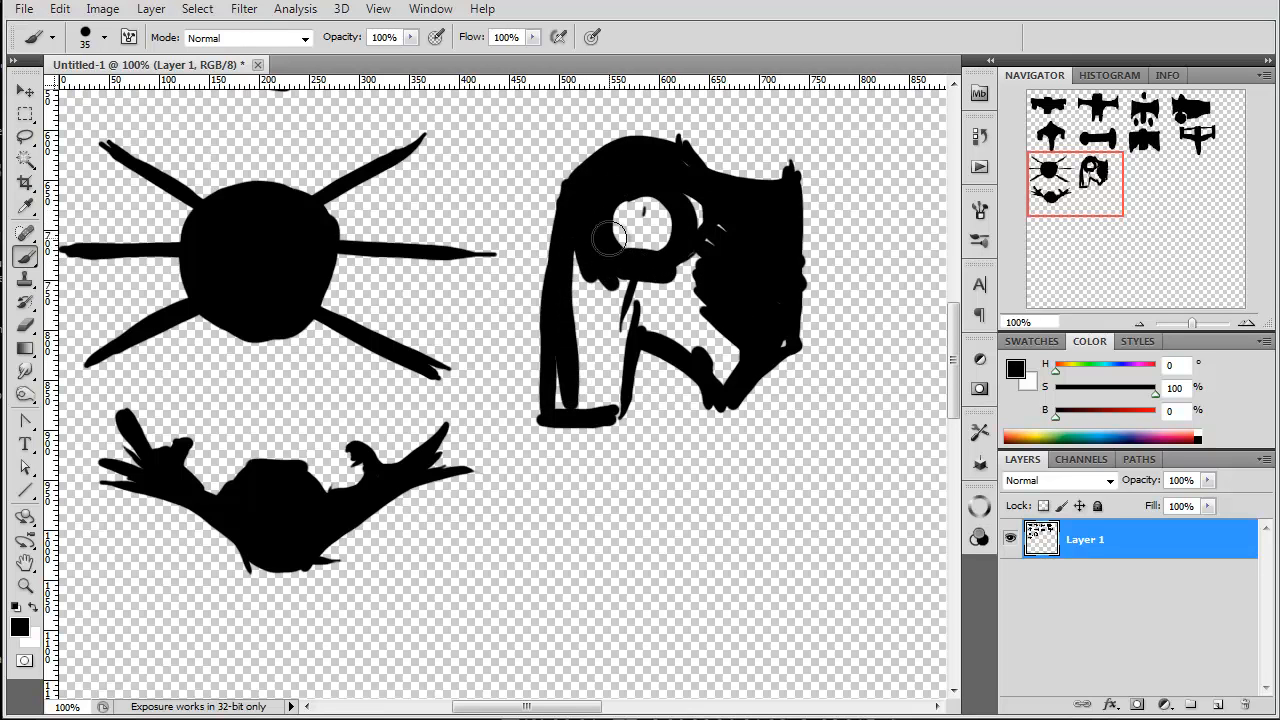
{"action": "mouse_move", "coordinate": [739, 285]}
{"action": "left_mouse_down"}
{"action": "mouse_move", "coordinate": [670, 278]}
{"action": "mouse_move", "coordinate": [640, 330]}
{"action": "mouse_move", "coordinate": [712, 373]}
{"action": "left_mouse_up"}
{"action": "mouse_move", "coordinate": [630, 287]}
{"action": "left_mouse_down"}
{"action": "mouse_move", "coordinate": [570, 263]}
{"action": "mouse_move", "coordinate": [604, 321]}
{"action": "mouse_move", "coordinate": [587, 306]}
{"action": "mouse_move", "coordinate": [616, 312]}
{"action": "mouse_move", "coordinate": [621, 332]}
{"action": "mouse_move", "coordinate": [624, 381]}
{"action": "mouse_move", "coordinate": [617, 364]}
{"action": "mouse_move", "coordinate": [561, 400]}
{"action": "left_mouse_up"}
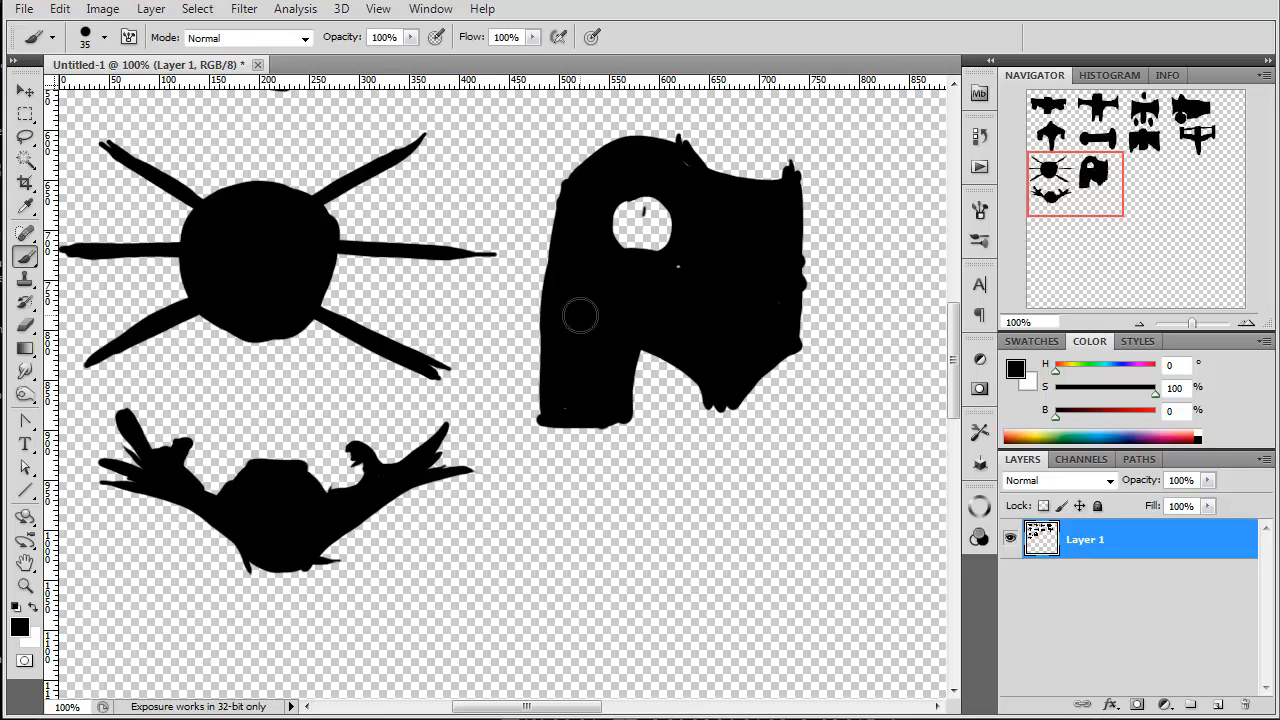
Step: Paint an upright silhouette about 390 px tall right of the arched ship, with a tower, rear block, lower prongs and detached disc
{"action": "left_click_drag", "start_coordinate": [1090, 196], "coordinate": [1176, 194]}
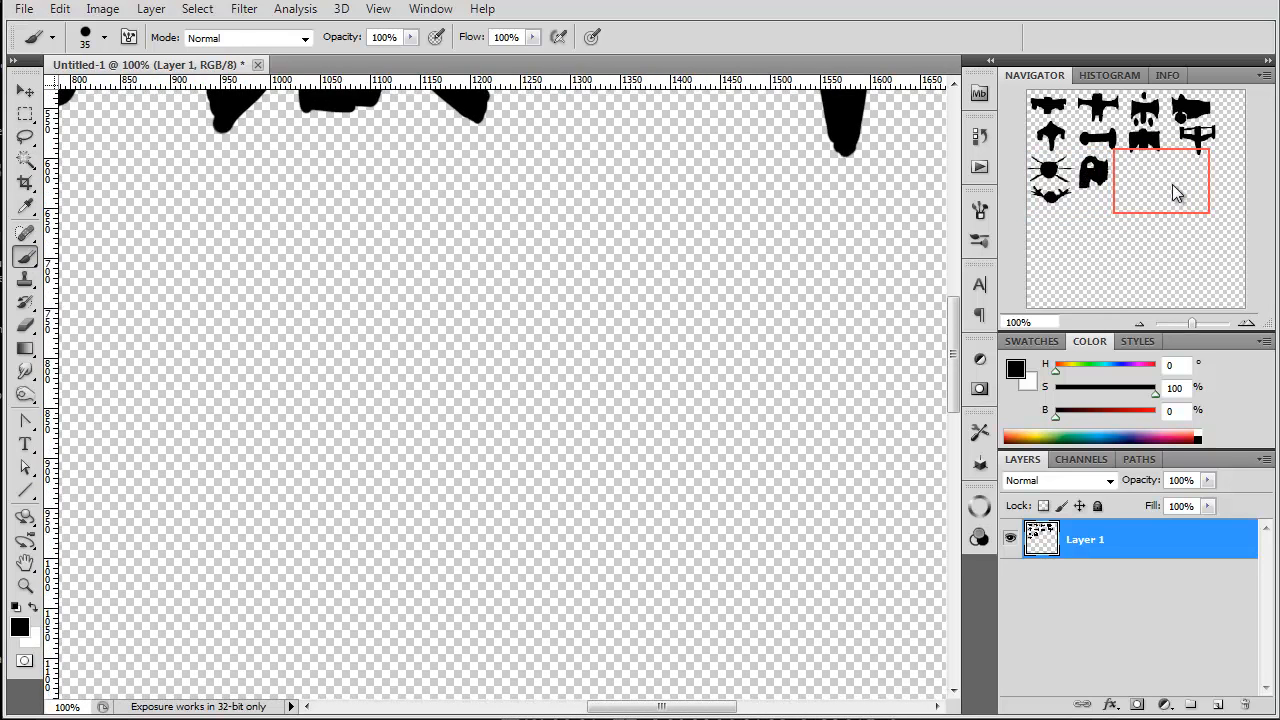
{"action": "mouse_move", "coordinate": [338, 204]}
{"action": "left_mouse_down"}
{"action": "mouse_move", "coordinate": [301, 264]}
{"action": "mouse_move", "coordinate": [341, 321]}
{"action": "mouse_move", "coordinate": [362, 265]}
{"action": "mouse_move", "coordinate": [351, 243]}
{"action": "mouse_move", "coordinate": [329, 316]}
{"action": "mouse_move", "coordinate": [342, 348]}
{"action": "mouse_move", "coordinate": [374, 362]}
{"action": "left_mouse_up"}
{"action": "mouse_move", "coordinate": [330, 305]}
{"action": "left_mouse_down"}
{"action": "mouse_move", "coordinate": [300, 270]}
{"action": "mouse_move", "coordinate": [306, 323]}
{"action": "mouse_move", "coordinate": [371, 357]}
{"action": "mouse_move", "coordinate": [384, 345]}
{"action": "mouse_move", "coordinate": [340, 322]}
{"action": "mouse_move", "coordinate": [286, 251]}
{"action": "mouse_move", "coordinate": [305, 312]}
{"action": "mouse_move", "coordinate": [230, 443]}
{"action": "mouse_move", "coordinate": [329, 529]}
{"action": "mouse_move", "coordinate": [320, 590]}
{"action": "mouse_move", "coordinate": [282, 612]}
{"action": "mouse_move", "coordinate": [250, 606]}
{"action": "left_mouse_up"}
{"action": "mouse_move", "coordinate": [394, 491]}
{"action": "left_mouse_down"}
{"action": "mouse_move", "coordinate": [365, 504]}
{"action": "mouse_move", "coordinate": [398, 489]}
{"action": "mouse_move", "coordinate": [378, 399]}
{"action": "mouse_move", "coordinate": [393, 595]}
{"action": "mouse_move", "coordinate": [295, 339]}
{"action": "mouse_move", "coordinate": [384, 394]}
{"action": "mouse_move", "coordinate": [311, 367]}
{"action": "mouse_move", "coordinate": [323, 393]}
{"action": "mouse_move", "coordinate": [292, 397]}
{"action": "mouse_move", "coordinate": [366, 465]}
{"action": "left_mouse_up"}
{"action": "left_click_drag", "start_coordinate": [341, 228], "coordinate": [301, 278]}
{"action": "mouse_move", "coordinate": [399, 430]}
{"action": "left_mouse_down"}
{"action": "mouse_move", "coordinate": [534, 464]}
{"action": "mouse_move", "coordinate": [523, 578]}
{"action": "mouse_move", "coordinate": [374, 608]}
{"action": "mouse_move", "coordinate": [389, 611]}
{"action": "mouse_move", "coordinate": [374, 631]}
{"action": "mouse_move", "coordinate": [268, 618]}
{"action": "mouse_move", "coordinate": [275, 631]}
{"action": "mouse_move", "coordinate": [265, 617]}
{"action": "mouse_move", "coordinate": [310, 637]}
{"action": "mouse_move", "coordinate": [309, 668]}
{"action": "mouse_move", "coordinate": [371, 651]}
{"action": "mouse_move", "coordinate": [321, 626]}
{"action": "left_mouse_up"}
{"action": "mouse_move", "coordinate": [224, 484]}
{"action": "left_mouse_down"}
{"action": "mouse_move", "coordinate": [231, 555]}
{"action": "mouse_move", "coordinate": [215, 550]}
{"action": "mouse_move", "coordinate": [213, 506]}
{"action": "mouse_move", "coordinate": [265, 518]}
{"action": "left_mouse_up"}
{"action": "mouse_move", "coordinate": [285, 436]}
{"action": "left_mouse_down"}
{"action": "mouse_move", "coordinate": [304, 323]}
{"action": "mouse_move", "coordinate": [297, 370]}
{"action": "mouse_move", "coordinate": [315, 457]}
{"action": "mouse_move", "coordinate": [371, 485]}
{"action": "mouse_move", "coordinate": [324, 461]}
{"action": "mouse_move", "coordinate": [381, 580]}
{"action": "mouse_move", "coordinate": [347, 576]}
{"action": "mouse_move", "coordinate": [366, 620]}
{"action": "mouse_move", "coordinate": [268, 634]}
{"action": "left_mouse_up"}
{"action": "mouse_move", "coordinate": [385, 441]}
{"action": "left_mouse_down"}
{"action": "mouse_move", "coordinate": [417, 445]}
{"action": "mouse_move", "coordinate": [403, 436]}
{"action": "mouse_move", "coordinate": [468, 478]}
{"action": "mouse_move", "coordinate": [417, 462]}
{"action": "mouse_move", "coordinate": [510, 542]}
{"action": "mouse_move", "coordinate": [484, 565]}
{"action": "mouse_move", "coordinate": [401, 560]}
{"action": "mouse_move", "coordinate": [389, 586]}
{"action": "mouse_move", "coordinate": [433, 580]}
{"action": "left_mouse_up"}
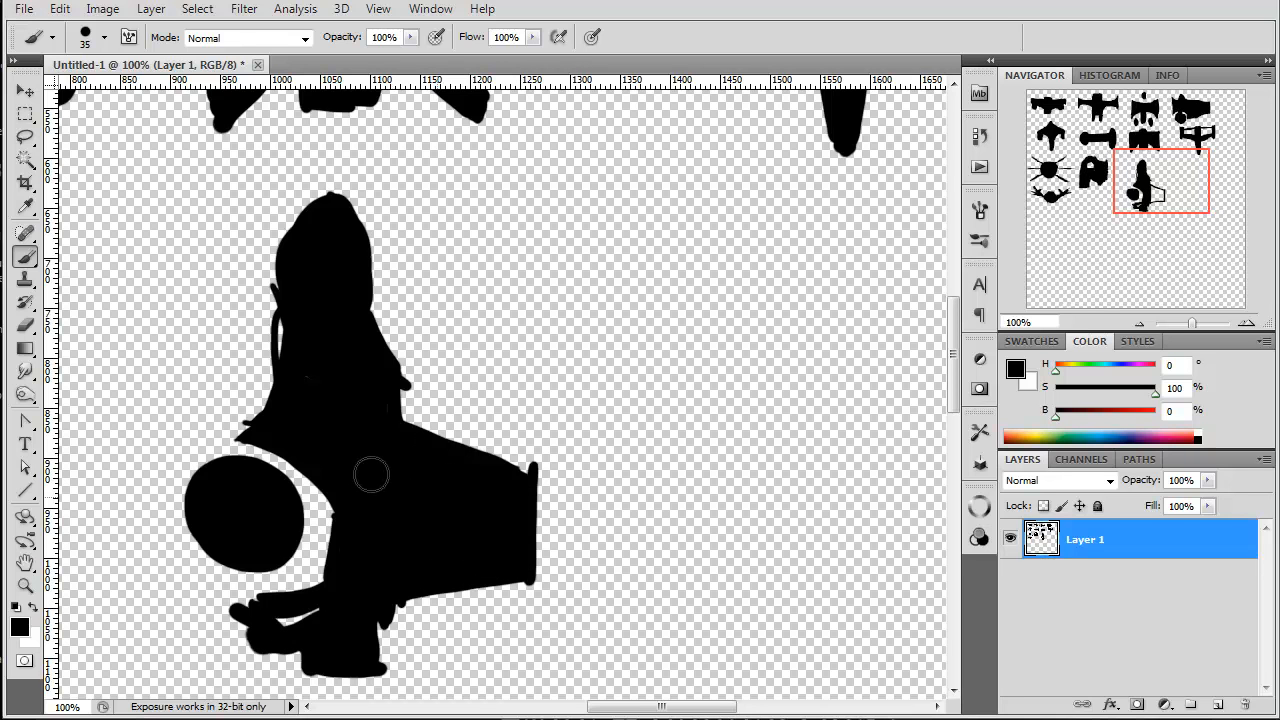
Step: Outline a side-view ship about 435 px wide right of the tower ship, with a pointed nose, tall tail fin and flared rear
{"action": "left_click_drag", "start_coordinate": [1176, 188], "coordinate": [1213, 190]}
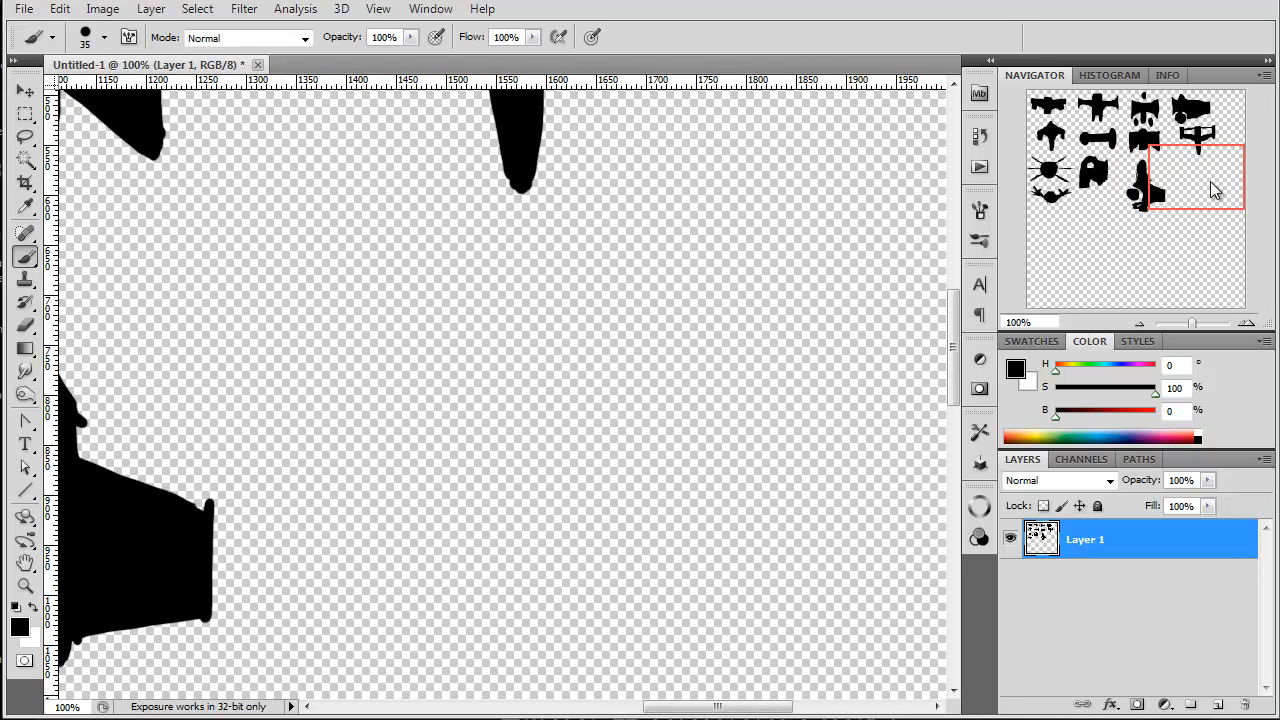
{"action": "left_click_drag", "start_coordinate": [873, 350], "coordinate": [663, 388]}
{"action": "mouse_move", "coordinate": [829, 353]}
{"action": "left_mouse_down"}
{"action": "mouse_move", "coordinate": [645, 376]}
{"action": "mouse_move", "coordinate": [834, 349]}
{"action": "left_mouse_up"}
{"action": "mouse_move", "coordinate": [637, 378]}
{"action": "left_mouse_down"}
{"action": "mouse_move", "coordinate": [619, 407]}
{"action": "mouse_move", "coordinate": [700, 393]}
{"action": "left_mouse_up"}
{"action": "mouse_move", "coordinate": [868, 352]}
{"action": "left_mouse_down"}
{"action": "mouse_move", "coordinate": [880, 429]}
{"action": "mouse_move", "coordinate": [512, 445]}
{"action": "left_mouse_up"}
{"action": "mouse_move", "coordinate": [693, 450]}
{"action": "left_mouse_down"}
{"action": "mouse_move", "coordinate": [589, 403]}
{"action": "mouse_move", "coordinate": [443, 443]}
{"action": "mouse_move", "coordinate": [445, 462]}
{"action": "mouse_move", "coordinate": [503, 430]}
{"action": "mouse_move", "coordinate": [449, 486]}
{"action": "mouse_move", "coordinate": [598, 478]}
{"action": "left_mouse_up"}
{"action": "left_click_drag", "start_coordinate": [495, 473], "coordinate": [656, 536]}
{"action": "mouse_move", "coordinate": [578, 480]}
{"action": "left_mouse_down"}
{"action": "mouse_move", "coordinate": [650, 527]}
{"action": "mouse_move", "coordinate": [675, 576]}
{"action": "mouse_move", "coordinate": [820, 590]}
{"action": "left_mouse_up"}
{"action": "left_click_drag", "start_coordinate": [693, 571], "coordinate": [889, 573]}
Step: Fill the finned side-view ship solid black from its nose to its flared rear
{"action": "mouse_move", "coordinate": [893, 446]}
{"action": "left_mouse_down"}
{"action": "mouse_move", "coordinate": [940, 563]}
{"action": "mouse_move", "coordinate": [874, 589]}
{"action": "mouse_move", "coordinate": [710, 588]}
{"action": "left_mouse_up"}
{"action": "left_click_drag", "start_coordinate": [846, 569], "coordinate": [670, 590]}
{"action": "left_click_drag", "start_coordinate": [626, 513], "coordinate": [689, 519]}
{"action": "mouse_move", "coordinate": [728, 358]}
{"action": "left_mouse_down"}
{"action": "mouse_move", "coordinate": [841, 272]}
{"action": "mouse_move", "coordinate": [753, 400]}
{"action": "mouse_move", "coordinate": [865, 267]}
{"action": "mouse_move", "coordinate": [851, 310]}
{"action": "mouse_move", "coordinate": [836, 290]}
{"action": "mouse_move", "coordinate": [788, 334]}
{"action": "mouse_move", "coordinate": [709, 370]}
{"action": "mouse_move", "coordinate": [836, 267]}
{"action": "mouse_move", "coordinate": [800, 285]}
{"action": "mouse_move", "coordinate": [735, 425]}
{"action": "left_mouse_up"}
{"action": "mouse_move", "coordinate": [832, 396]}
{"action": "left_mouse_down"}
{"action": "mouse_move", "coordinate": [880, 395]}
{"action": "mouse_move", "coordinate": [846, 380]}
{"action": "mouse_move", "coordinate": [775, 385]}
{"action": "mouse_move", "coordinate": [772, 420]}
{"action": "mouse_move", "coordinate": [720, 395]}
{"action": "mouse_move", "coordinate": [654, 395]}
{"action": "mouse_move", "coordinate": [703, 426]}
{"action": "mouse_move", "coordinate": [482, 449]}
{"action": "mouse_move", "coordinate": [691, 506]}
{"action": "mouse_move", "coordinate": [686, 443]}
{"action": "mouse_move", "coordinate": [799, 428]}
{"action": "mouse_move", "coordinate": [896, 514]}
{"action": "left_mouse_up"}
{"action": "mouse_move", "coordinate": [858, 436]}
{"action": "left_mouse_down"}
{"action": "mouse_move", "coordinate": [854, 472]}
{"action": "mouse_move", "coordinate": [811, 472]}
{"action": "mouse_move", "coordinate": [845, 545]}
{"action": "mouse_move", "coordinate": [936, 582]}
{"action": "mouse_move", "coordinate": [886, 543]}
{"action": "mouse_move", "coordinate": [851, 571]}
{"action": "mouse_move", "coordinate": [680, 491]}
{"action": "mouse_move", "coordinate": [652, 528]}
{"action": "left_mouse_up"}
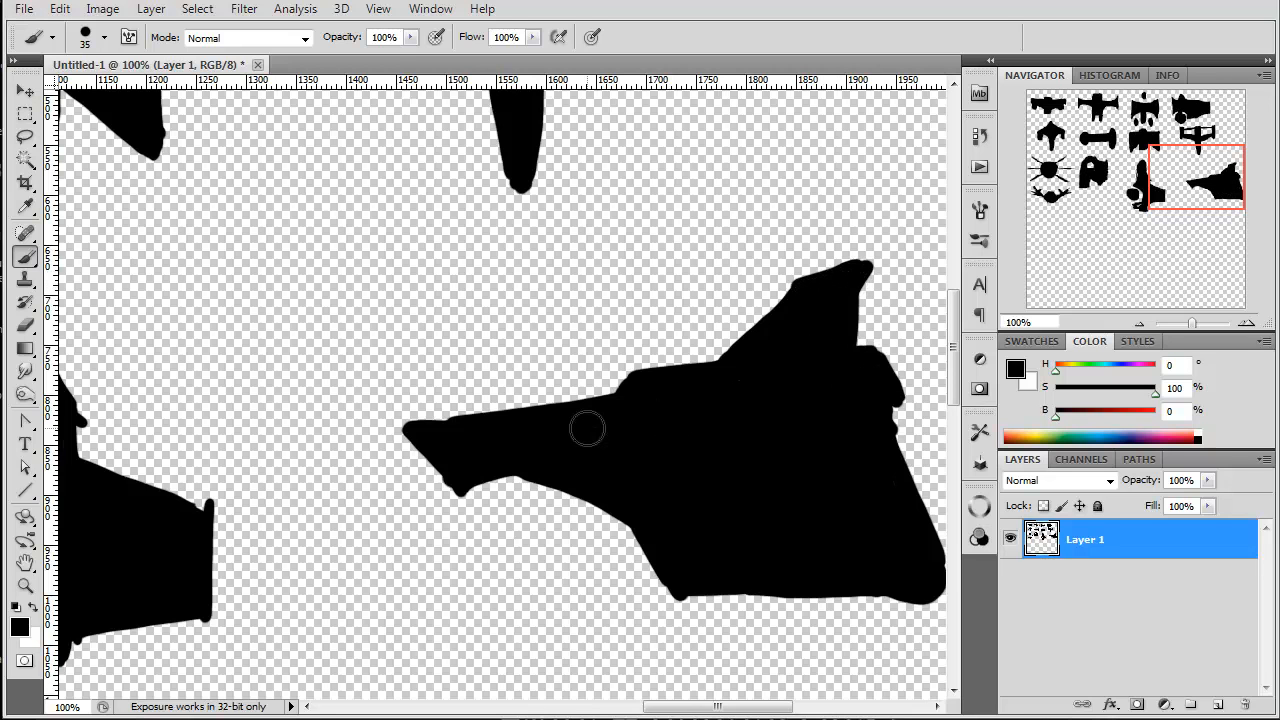
Step: Paint a thick horizontal hull about 280 px wide in the empty area below the claw-winged ship
{"action": "left_click_drag", "start_coordinate": [1183, 185], "coordinate": [1050, 245]}
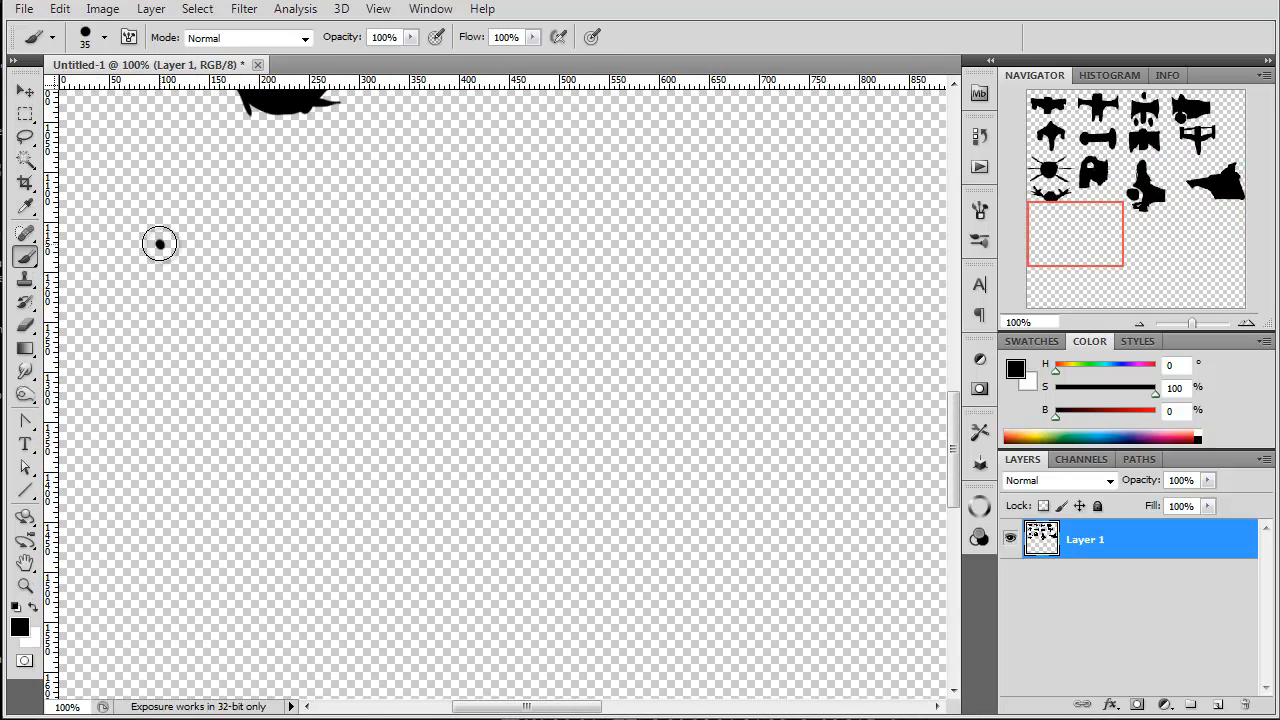
{"action": "mouse_move", "coordinate": [162, 238]}
{"action": "left_mouse_down"}
{"action": "mouse_move", "coordinate": [189, 217]}
{"action": "mouse_move", "coordinate": [505, 222]}
{"action": "left_mouse_up"}
{"action": "mouse_move", "coordinate": [160, 233]}
{"action": "left_mouse_down"}
{"action": "mouse_move", "coordinate": [157, 263]}
{"action": "mouse_move", "coordinate": [360, 278]}
{"action": "left_mouse_up"}
{"action": "left_click_drag", "start_coordinate": [156, 268], "coordinate": [492, 285]}
{"action": "mouse_move", "coordinate": [161, 262]}
{"action": "left_mouse_down"}
{"action": "mouse_move", "coordinate": [489, 274]}
{"action": "mouse_move", "coordinate": [219, 257]}
{"action": "mouse_move", "coordinate": [426, 252]}
{"action": "mouse_move", "coordinate": [371, 237]}
{"action": "mouse_move", "coordinate": [471, 233]}
{"action": "left_mouse_up"}
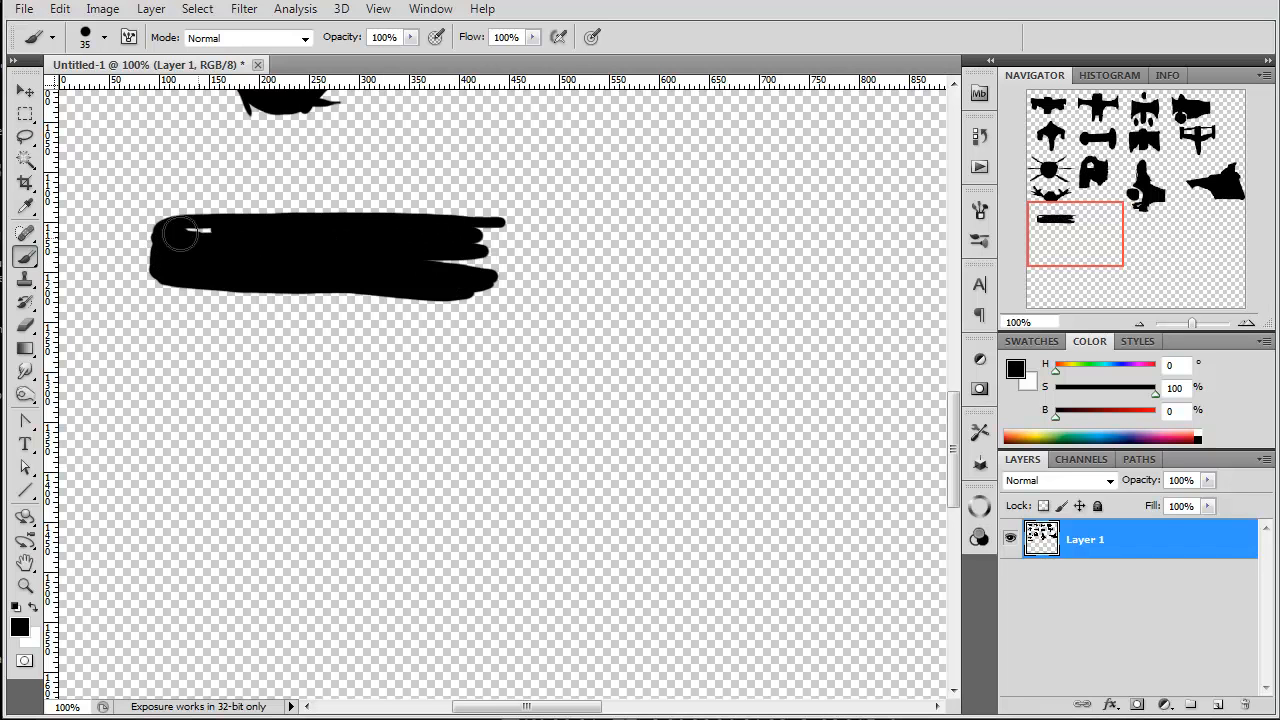
Step: Attach pods above and below the horizontal hull with angled struts and add a stubby exhaust at its rear
{"action": "mouse_move", "coordinate": [492, 247]}
{"action": "left_mouse_down"}
{"action": "mouse_move", "coordinate": [480, 277]}
{"action": "mouse_move", "coordinate": [503, 286]}
{"action": "mouse_move", "coordinate": [465, 261]}
{"action": "mouse_move", "coordinate": [357, 281]}
{"action": "mouse_move", "coordinate": [378, 316]}
{"action": "mouse_move", "coordinate": [372, 336]}
{"action": "left_mouse_up"}
{"action": "left_click_drag", "start_coordinate": [323, 289], "coordinate": [398, 366]}
{"action": "mouse_move", "coordinate": [452, 300]}
{"action": "left_mouse_down"}
{"action": "mouse_move", "coordinate": [476, 340]}
{"action": "mouse_move", "coordinate": [380, 289]}
{"action": "mouse_move", "coordinate": [371, 303]}
{"action": "mouse_move", "coordinate": [400, 354]}
{"action": "mouse_move", "coordinate": [517, 360]}
{"action": "mouse_move", "coordinate": [361, 355]}
{"action": "mouse_move", "coordinate": [318, 372]}
{"action": "mouse_move", "coordinate": [322, 392]}
{"action": "mouse_move", "coordinate": [491, 397]}
{"action": "mouse_move", "coordinate": [371, 392]}
{"action": "mouse_move", "coordinate": [520, 385]}
{"action": "mouse_move", "coordinate": [490, 372]}
{"action": "mouse_move", "coordinate": [343, 382]}
{"action": "left_mouse_up"}
{"action": "mouse_move", "coordinate": [188, 212]}
{"action": "left_mouse_down"}
{"action": "mouse_move", "coordinate": [171, 192]}
{"action": "mouse_move", "coordinate": [276, 208]}
{"action": "mouse_move", "coordinate": [165, 185]}
{"action": "mouse_move", "coordinate": [195, 208]}
{"action": "left_mouse_up"}
{"action": "mouse_move", "coordinate": [114, 146]}
{"action": "left_mouse_down"}
{"action": "mouse_move", "coordinate": [120, 171]}
{"action": "mouse_move", "coordinate": [180, 178]}
{"action": "mouse_move", "coordinate": [292, 155]}
{"action": "mouse_move", "coordinate": [130, 160]}
{"action": "mouse_move", "coordinate": [265, 160]}
{"action": "mouse_move", "coordinate": [242, 162]}
{"action": "left_mouse_up"}
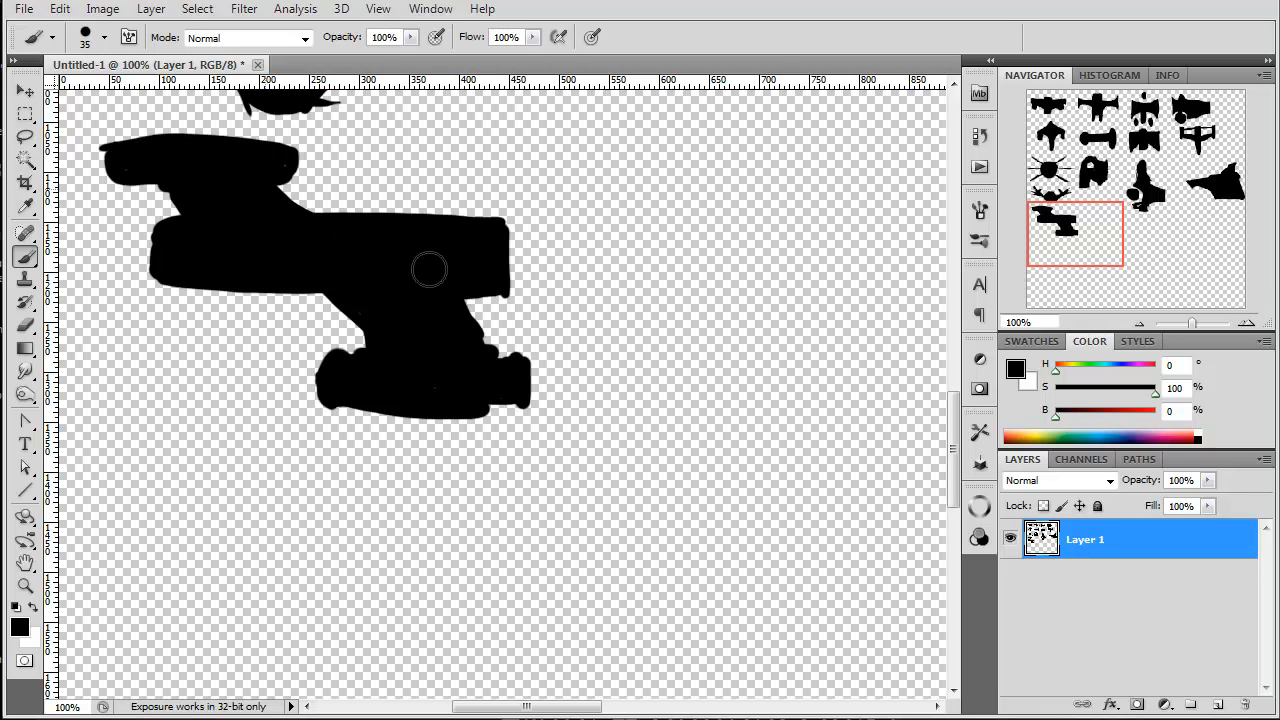
{"action": "mouse_move", "coordinate": [505, 240]}
{"action": "left_mouse_down"}
{"action": "mouse_move", "coordinate": [528, 271]}
{"action": "mouse_move", "coordinate": [493, 263]}
{"action": "left_mouse_up"}
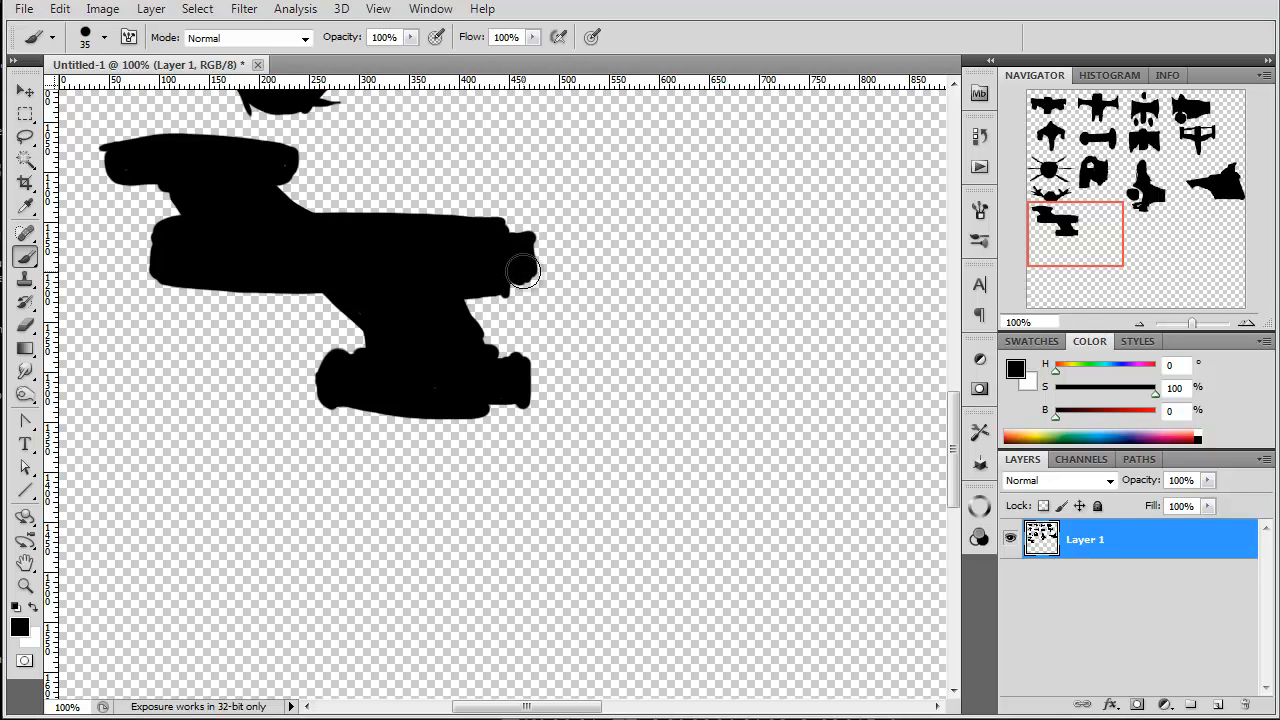
{"action": "mouse_move", "coordinate": [233, 300]}
{"action": "left_mouse_down"}
{"action": "mouse_move", "coordinate": [140, 328]}
{"action": "mouse_move", "coordinate": [175, 298]}
{"action": "mouse_move", "coordinate": [286, 294]}
{"action": "mouse_move", "coordinate": [226, 290]}
{"action": "mouse_move", "coordinate": [332, 300]}
{"action": "left_mouse_up"}
{"action": "right_click", "coordinate": [250, 283]}
{"action": "left_click", "coordinate": [227, 271]}
Step: Paint a vertical silhouette about 290 px tall right of the stacked ship, with a round head, three pairs of fins and a bulbous base
{"action": "left_click_drag", "start_coordinate": [1067, 243], "coordinate": [1104, 238]}
{"action": "mouse_move", "coordinate": [472, 264]}
{"action": "left_mouse_down"}
{"action": "mouse_move", "coordinate": [457, 206]}
{"action": "mouse_move", "coordinate": [484, 214]}
{"action": "left_mouse_up"}
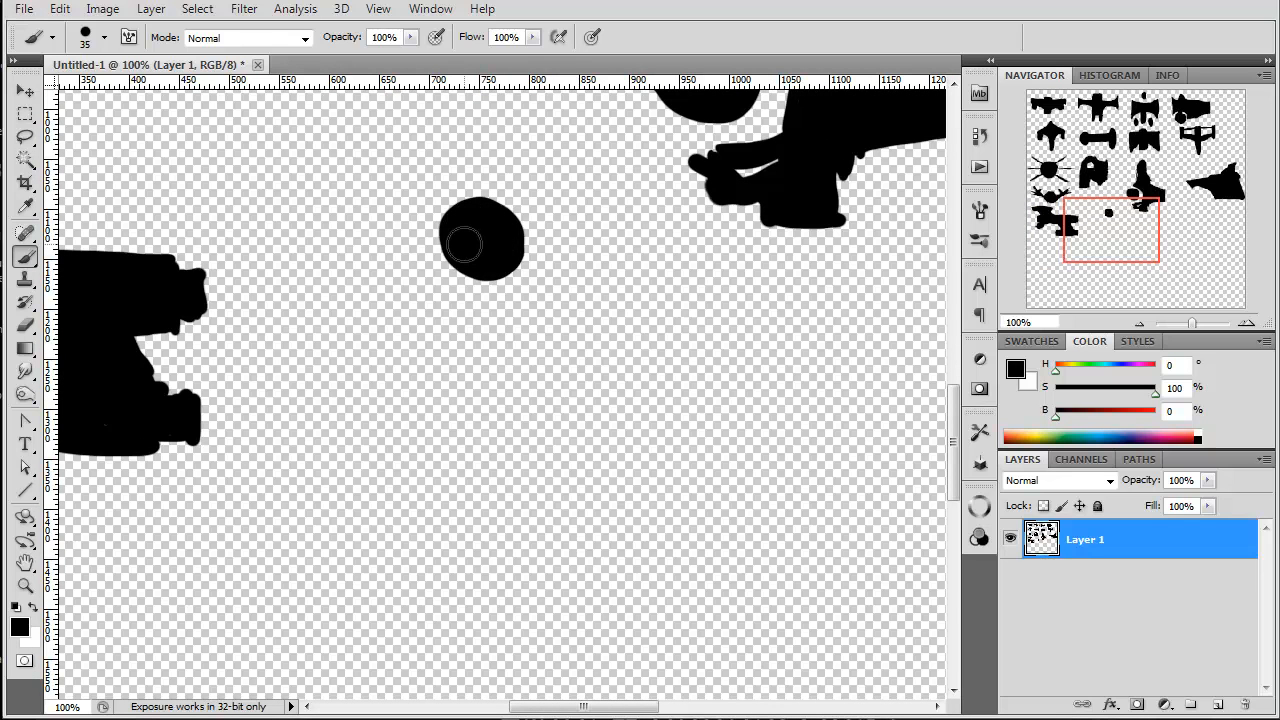
{"action": "mouse_move", "coordinate": [499, 326]}
{"action": "left_mouse_down"}
{"action": "mouse_move", "coordinate": [500, 375]}
{"action": "mouse_move", "coordinate": [475, 365]}
{"action": "mouse_move", "coordinate": [465, 385]}
{"action": "mouse_move", "coordinate": [491, 341]}
{"action": "mouse_move", "coordinate": [514, 366]}
{"action": "mouse_move", "coordinate": [449, 232]}
{"action": "mouse_move", "coordinate": [386, 291]}
{"action": "mouse_move", "coordinate": [420, 337]}
{"action": "mouse_move", "coordinate": [395, 342]}
{"action": "left_mouse_up"}
{"action": "left_click_drag", "start_coordinate": [518, 270], "coordinate": [564, 296]}
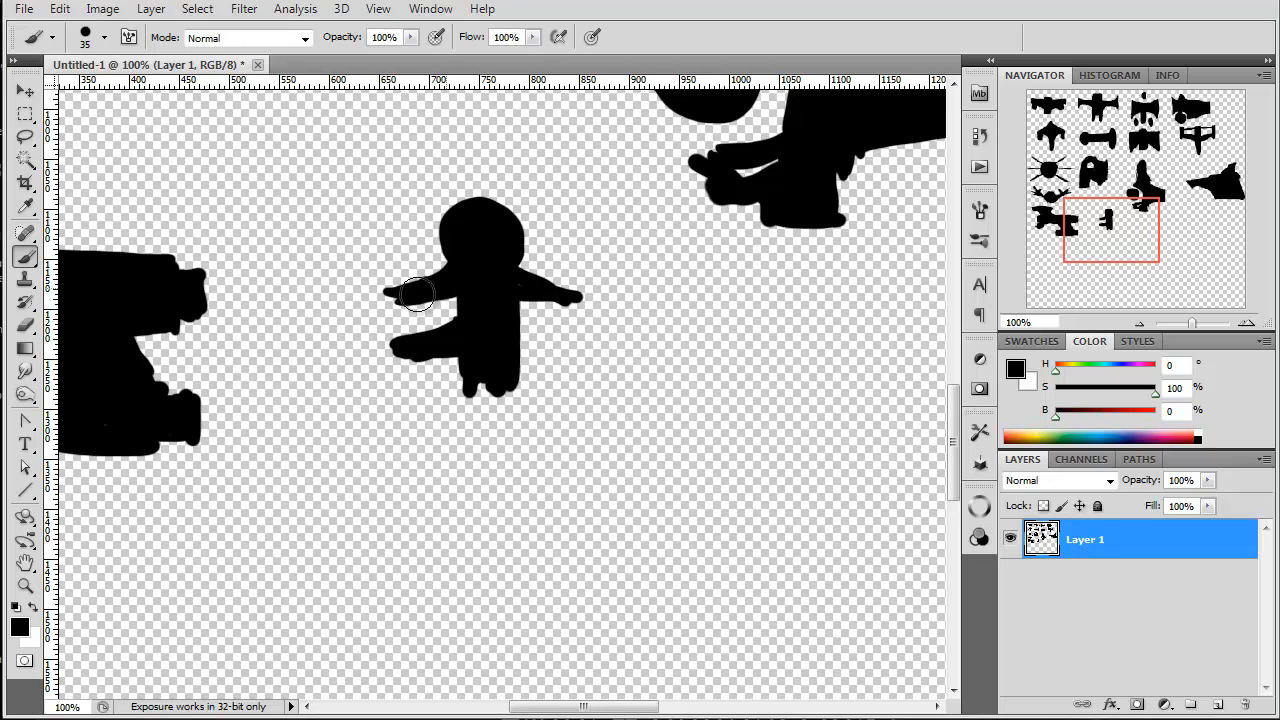
{"action": "mouse_move", "coordinate": [522, 340]}
{"action": "left_mouse_down"}
{"action": "mouse_move", "coordinate": [571, 340]}
{"action": "mouse_move", "coordinate": [541, 349]}
{"action": "left_mouse_up"}
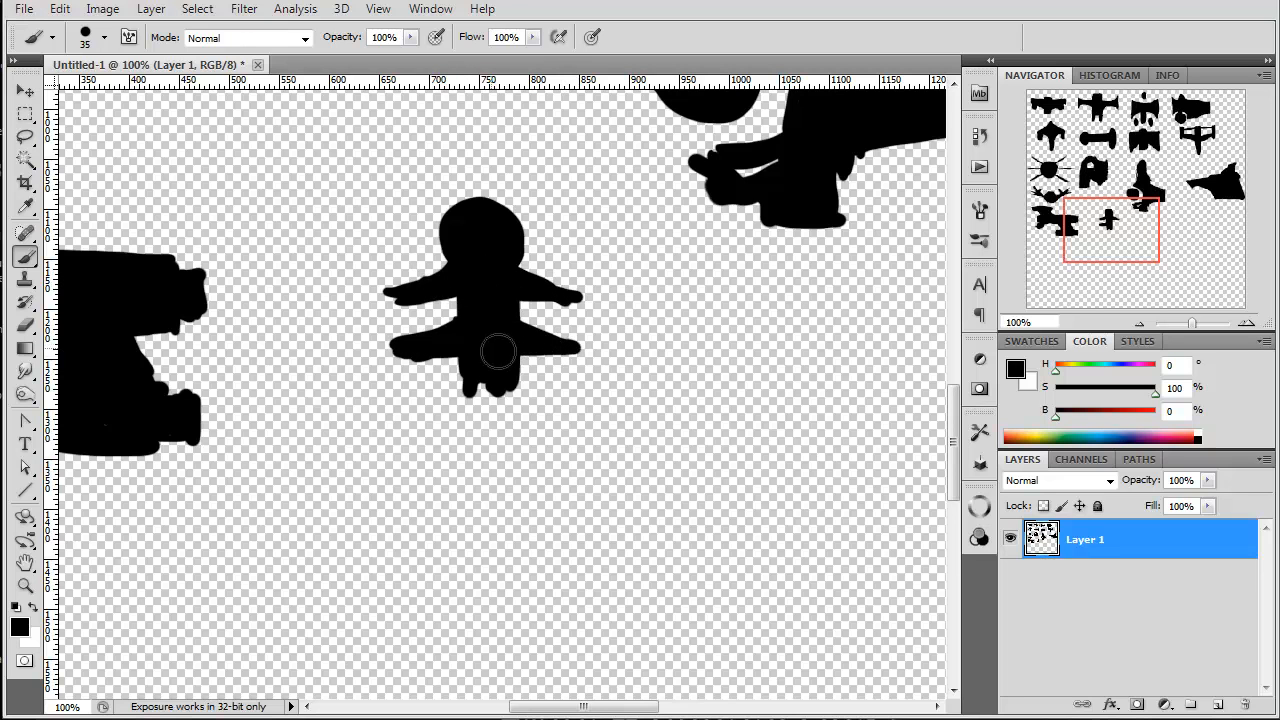
{"action": "mouse_move", "coordinate": [503, 396]}
{"action": "left_mouse_down"}
{"action": "mouse_move", "coordinate": [471, 400]}
{"action": "mouse_move", "coordinate": [509, 380]}
{"action": "mouse_move", "coordinate": [569, 426]}
{"action": "mouse_move", "coordinate": [588, 420]}
{"action": "mouse_move", "coordinate": [432, 422]}
{"action": "mouse_move", "coordinate": [531, 425]}
{"action": "left_mouse_up"}
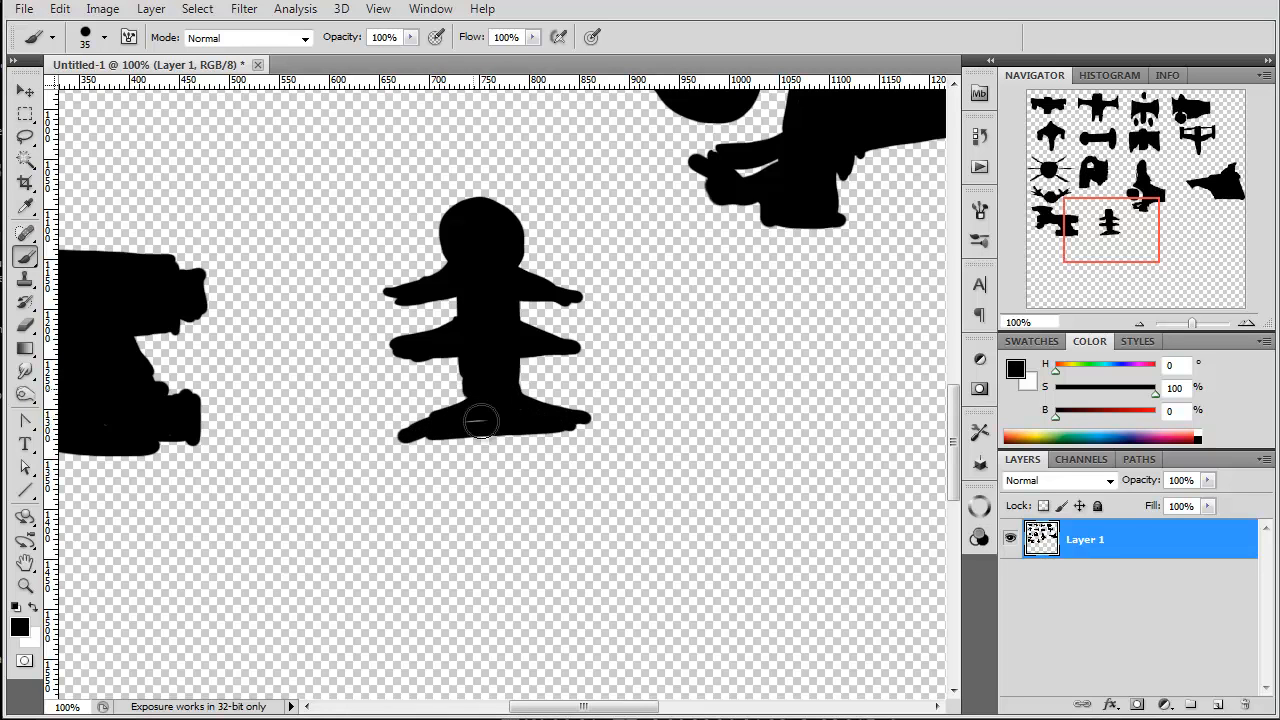
{"action": "mouse_move", "coordinate": [485, 442]}
{"action": "left_mouse_down"}
{"action": "mouse_move", "coordinate": [508, 505]}
{"action": "mouse_move", "coordinate": [514, 409]}
{"action": "mouse_move", "coordinate": [455, 515]}
{"action": "mouse_move", "coordinate": [520, 540]}
{"action": "mouse_move", "coordinate": [535, 515]}
{"action": "mouse_move", "coordinate": [505, 465]}
{"action": "mouse_move", "coordinate": [472, 450]}
{"action": "mouse_move", "coordinate": [520, 510]}
{"action": "left_mouse_up"}
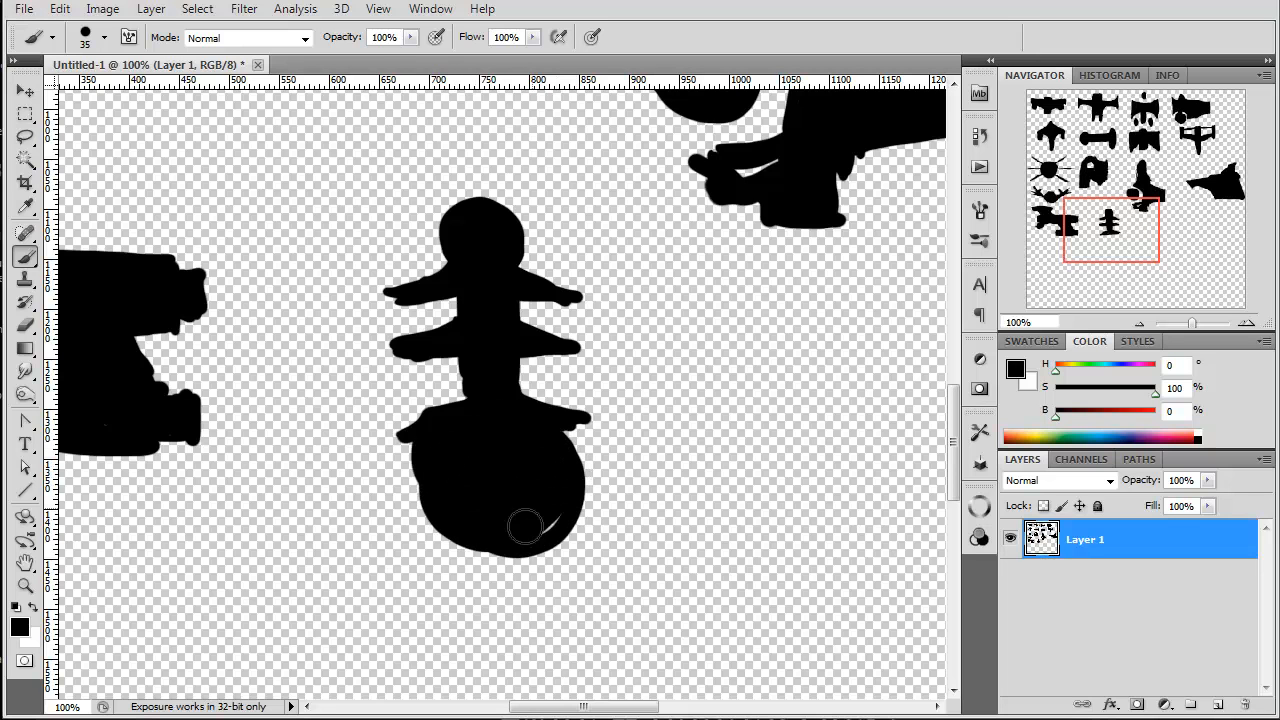
{"action": "left_click_drag", "start_coordinate": [563, 447], "coordinate": [547, 517]}
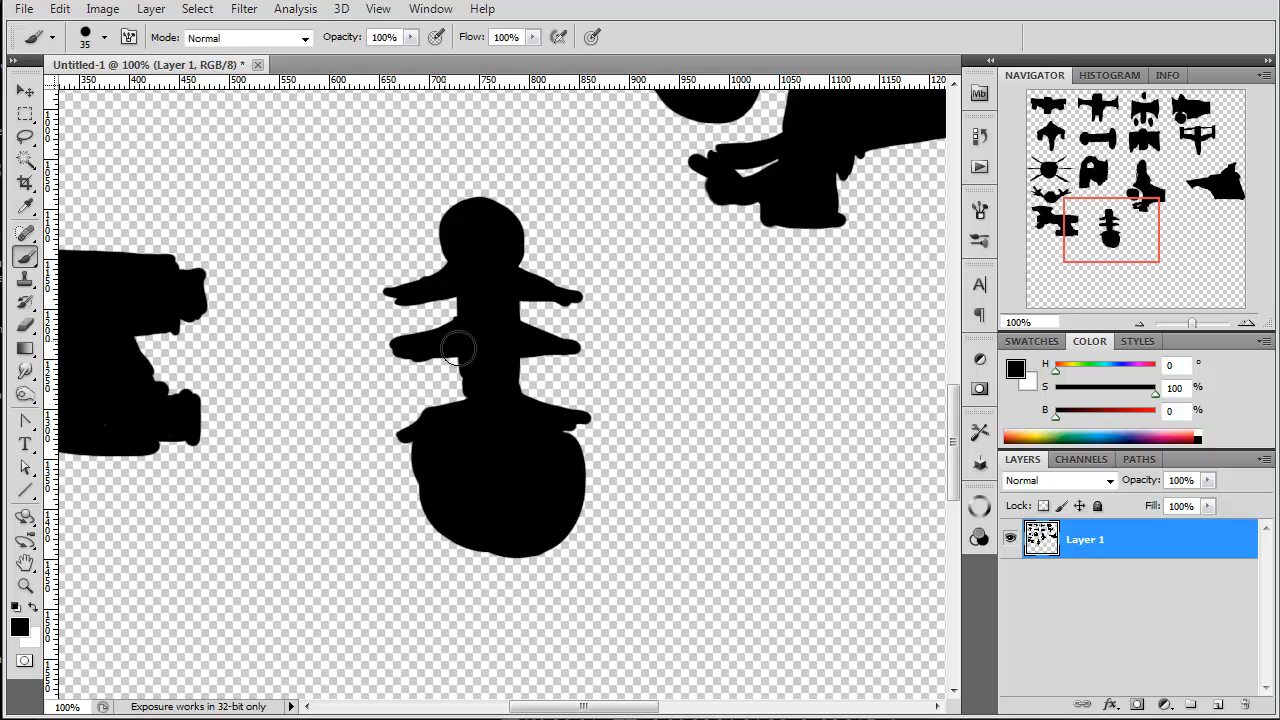
Step: Outline a side-view ship below the finned side-view ship, with a sloping raised back, stepped stern and flat bottom
{"action": "left_click_drag", "start_coordinate": [1099, 236], "coordinate": [1171, 225]}
{"action": "mouse_move", "coordinate": [658, 289]}
{"action": "left_mouse_down"}
{"action": "mouse_move", "coordinate": [543, 258]}
{"action": "mouse_move", "coordinate": [528, 287]}
{"action": "left_mouse_up"}
{"action": "mouse_move", "coordinate": [520, 244]}
{"action": "left_mouse_down"}
{"action": "mouse_move", "coordinate": [495, 361]}
{"action": "mouse_move", "coordinate": [506, 237]}
{"action": "mouse_move", "coordinate": [486, 330]}
{"action": "mouse_move", "coordinate": [463, 364]}
{"action": "mouse_move", "coordinate": [520, 241]}
{"action": "mouse_move", "coordinate": [722, 318]}
{"action": "mouse_move", "coordinate": [680, 320]}
{"action": "mouse_move", "coordinate": [712, 305]}
{"action": "mouse_move", "coordinate": [736, 358]}
{"action": "mouse_move", "coordinate": [551, 363]}
{"action": "left_mouse_up"}
{"action": "mouse_move", "coordinate": [736, 368]}
{"action": "left_mouse_down"}
{"action": "mouse_move", "coordinate": [509, 376]}
{"action": "mouse_move", "coordinate": [560, 379]}
{"action": "left_mouse_up"}
{"action": "mouse_move", "coordinate": [743, 384]}
{"action": "left_mouse_down"}
{"action": "mouse_move", "coordinate": [766, 410]}
{"action": "mouse_move", "coordinate": [781, 403]}
{"action": "mouse_move", "coordinate": [812, 480]}
{"action": "mouse_move", "coordinate": [783, 393]}
{"action": "mouse_move", "coordinate": [812, 416]}
{"action": "mouse_move", "coordinate": [822, 453]}
{"action": "mouse_move", "coordinate": [454, 452]}
{"action": "mouse_move", "coordinate": [502, 457]}
{"action": "mouse_move", "coordinate": [290, 401]}
{"action": "left_mouse_up"}
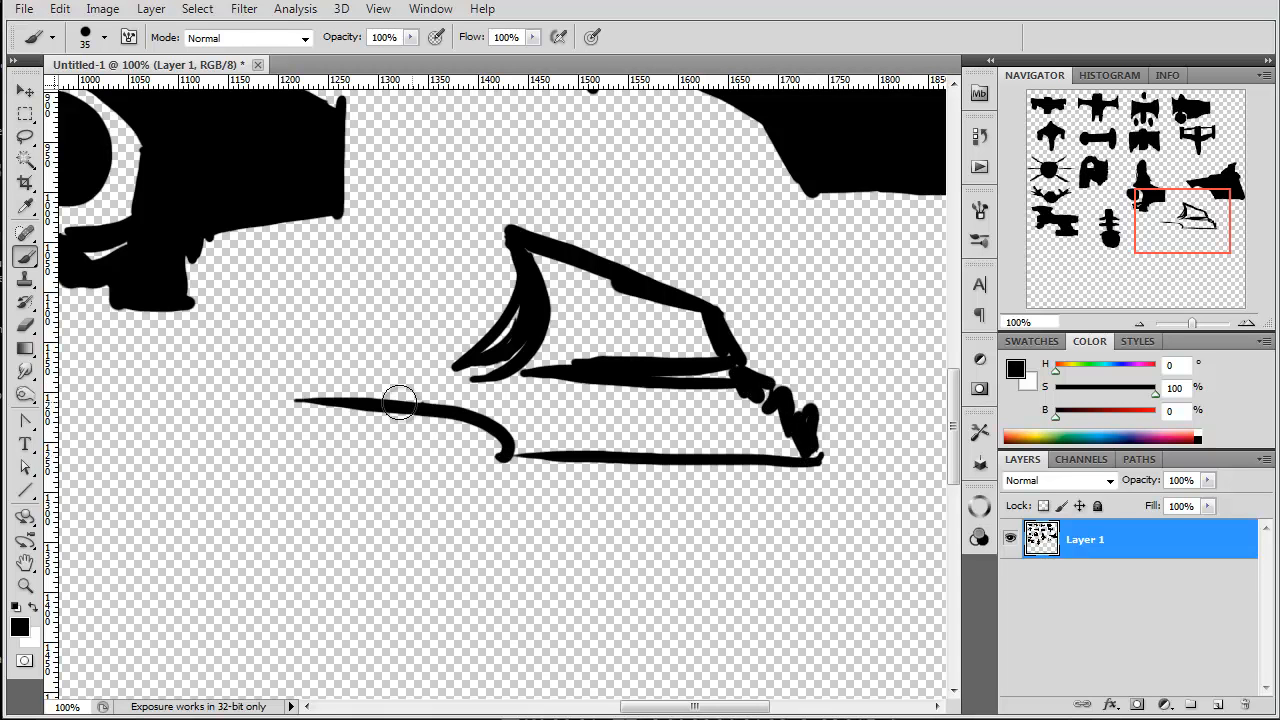
Step: Extend a long blunt nose from the sloping-back ship and fill it solid, about 490 px wide overall
{"action": "left_click_drag", "start_coordinate": [440, 407], "coordinate": [250, 401]}
{"action": "mouse_move", "coordinate": [461, 352]}
{"action": "left_mouse_down"}
{"action": "mouse_move", "coordinate": [269, 347]}
{"action": "mouse_move", "coordinate": [220, 395]}
{"action": "mouse_move", "coordinate": [412, 390]}
{"action": "left_mouse_up"}
{"action": "mouse_move", "coordinate": [700, 315]}
{"action": "left_mouse_down"}
{"action": "mouse_move", "coordinate": [542, 261]}
{"action": "mouse_move", "coordinate": [583, 346]}
{"action": "mouse_move", "coordinate": [542, 335]}
{"action": "mouse_move", "coordinate": [532, 306]}
{"action": "mouse_move", "coordinate": [516, 305]}
{"action": "mouse_move", "coordinate": [485, 360]}
{"action": "mouse_move", "coordinate": [281, 373]}
{"action": "mouse_move", "coordinate": [453, 366]}
{"action": "left_mouse_up"}
{"action": "mouse_move", "coordinate": [222, 381]}
{"action": "left_mouse_down"}
{"action": "mouse_move", "coordinate": [385, 398]}
{"action": "mouse_move", "coordinate": [252, 374]}
{"action": "mouse_move", "coordinate": [437, 388]}
{"action": "mouse_move", "coordinate": [520, 409]}
{"action": "mouse_move", "coordinate": [528, 454]}
{"action": "mouse_move", "coordinate": [509, 448]}
{"action": "mouse_move", "coordinate": [791, 456]}
{"action": "mouse_move", "coordinate": [530, 432]}
{"action": "mouse_move", "coordinate": [491, 388]}
{"action": "mouse_move", "coordinate": [675, 443]}
{"action": "mouse_move", "coordinate": [655, 415]}
{"action": "mouse_move", "coordinate": [743, 417]}
{"action": "mouse_move", "coordinate": [684, 348]}
{"action": "mouse_move", "coordinate": [707, 352]}
{"action": "mouse_move", "coordinate": [745, 421]}
{"action": "mouse_move", "coordinate": [788, 421]}
{"action": "mouse_move", "coordinate": [788, 444]}
{"action": "mouse_move", "coordinate": [725, 423]}
{"action": "mouse_move", "coordinate": [706, 449]}
{"action": "mouse_move", "coordinate": [776, 403]}
{"action": "mouse_move", "coordinate": [756, 397]}
{"action": "mouse_move", "coordinate": [806, 426]}
{"action": "left_mouse_up"}
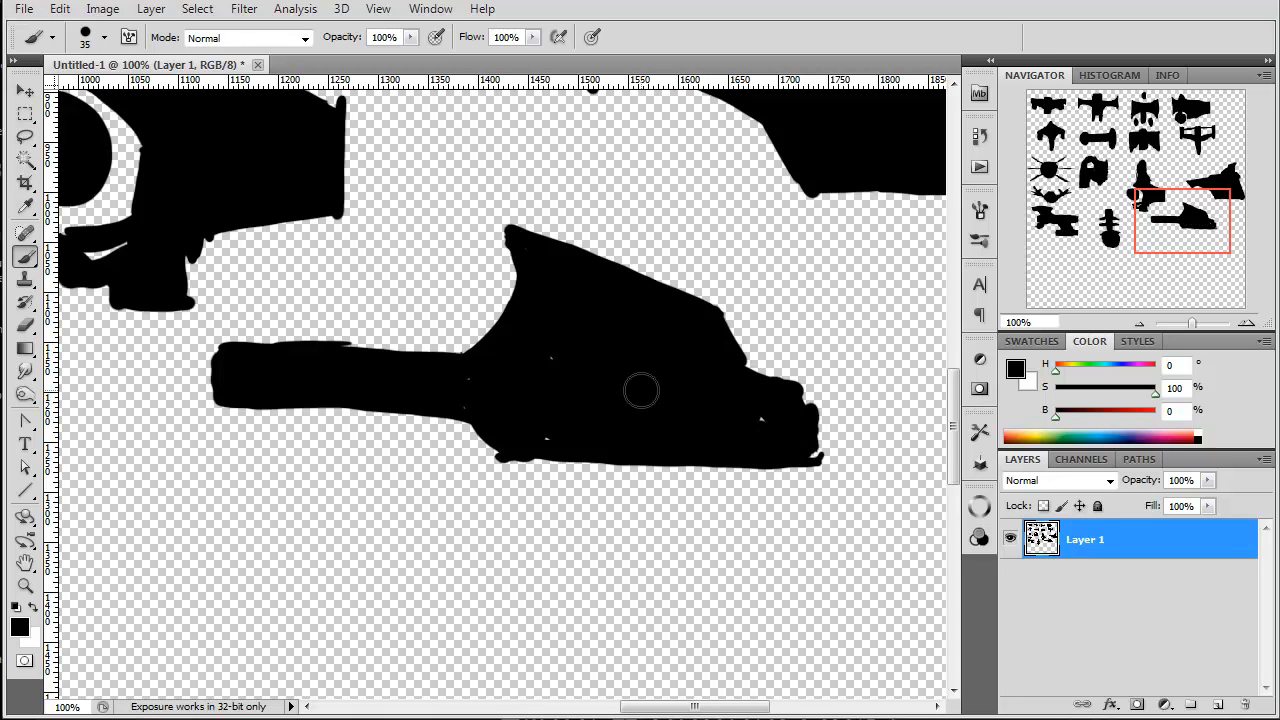
Step: Paint a block about 240 px wide with a rounded front below the long-nosed ship, standing on a pedestal with a thin base
{"action": "left_click_drag", "start_coordinate": [1160, 229], "coordinate": [1176, 257]}
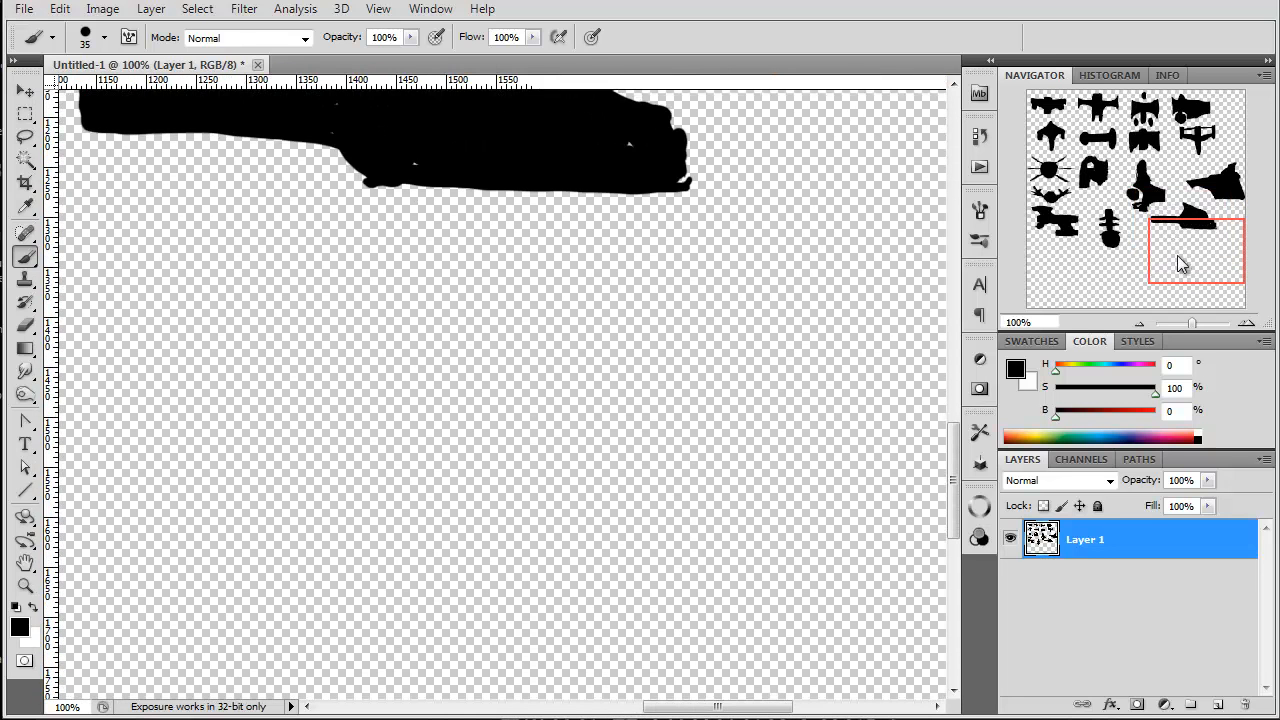
{"action": "mouse_move", "coordinate": [816, 347]}
{"action": "left_mouse_down"}
{"action": "mouse_move", "coordinate": [826, 320]}
{"action": "mouse_move", "coordinate": [826, 417]}
{"action": "mouse_move", "coordinate": [708, 410]}
{"action": "left_mouse_up"}
{"action": "mouse_move", "coordinate": [829, 318]}
{"action": "left_mouse_down"}
{"action": "mouse_move", "coordinate": [620, 305]}
{"action": "mouse_move", "coordinate": [637, 306]}
{"action": "mouse_move", "coordinate": [579, 325]}
{"action": "mouse_move", "coordinate": [601, 409]}
{"action": "mouse_move", "coordinate": [733, 414]}
{"action": "mouse_move", "coordinate": [610, 415]}
{"action": "mouse_move", "coordinate": [671, 422]}
{"action": "mouse_move", "coordinate": [559, 479]}
{"action": "mouse_move", "coordinate": [492, 481]}
{"action": "left_mouse_up"}
{"action": "left_click_drag", "start_coordinate": [689, 409], "coordinate": [684, 418]}
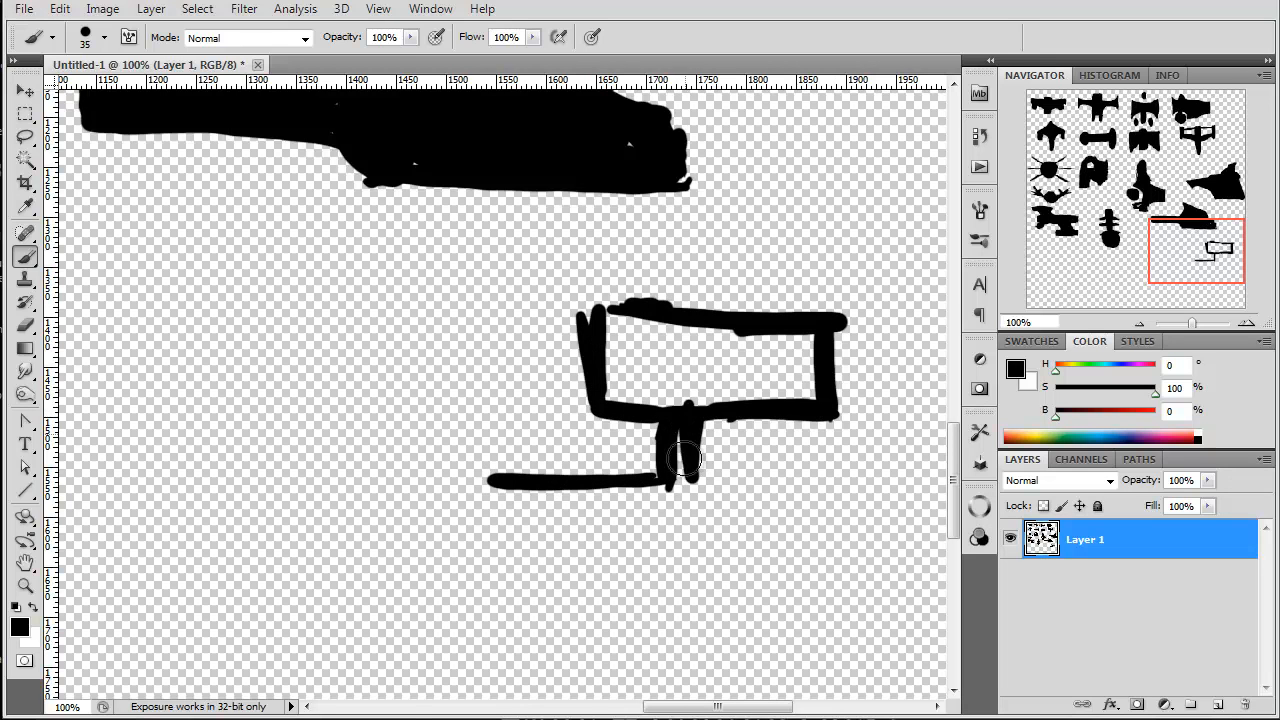
{"action": "mouse_move", "coordinate": [671, 487]}
{"action": "left_mouse_down"}
{"action": "mouse_move", "coordinate": [607, 380]}
{"action": "mouse_move", "coordinate": [674, 479]}
{"action": "mouse_move", "coordinate": [613, 403]}
{"action": "mouse_move", "coordinate": [826, 353]}
{"action": "mouse_move", "coordinate": [788, 327]}
{"action": "mouse_move", "coordinate": [823, 375]}
{"action": "mouse_move", "coordinate": [796, 382]}
{"action": "mouse_move", "coordinate": [818, 409]}
{"action": "mouse_move", "coordinate": [716, 370]}
{"action": "mouse_move", "coordinate": [753, 403]}
{"action": "mouse_move", "coordinate": [607, 352]}
{"action": "mouse_move", "coordinate": [593, 355]}
{"action": "mouse_move", "coordinate": [611, 402]}
{"action": "left_mouse_up"}
{"action": "mouse_move", "coordinate": [697, 461]}
{"action": "left_mouse_down"}
{"action": "mouse_move", "coordinate": [655, 490]}
{"action": "mouse_move", "coordinate": [730, 480]}
{"action": "mouse_move", "coordinate": [463, 479]}
{"action": "mouse_move", "coordinate": [637, 449]}
{"action": "left_mouse_up"}
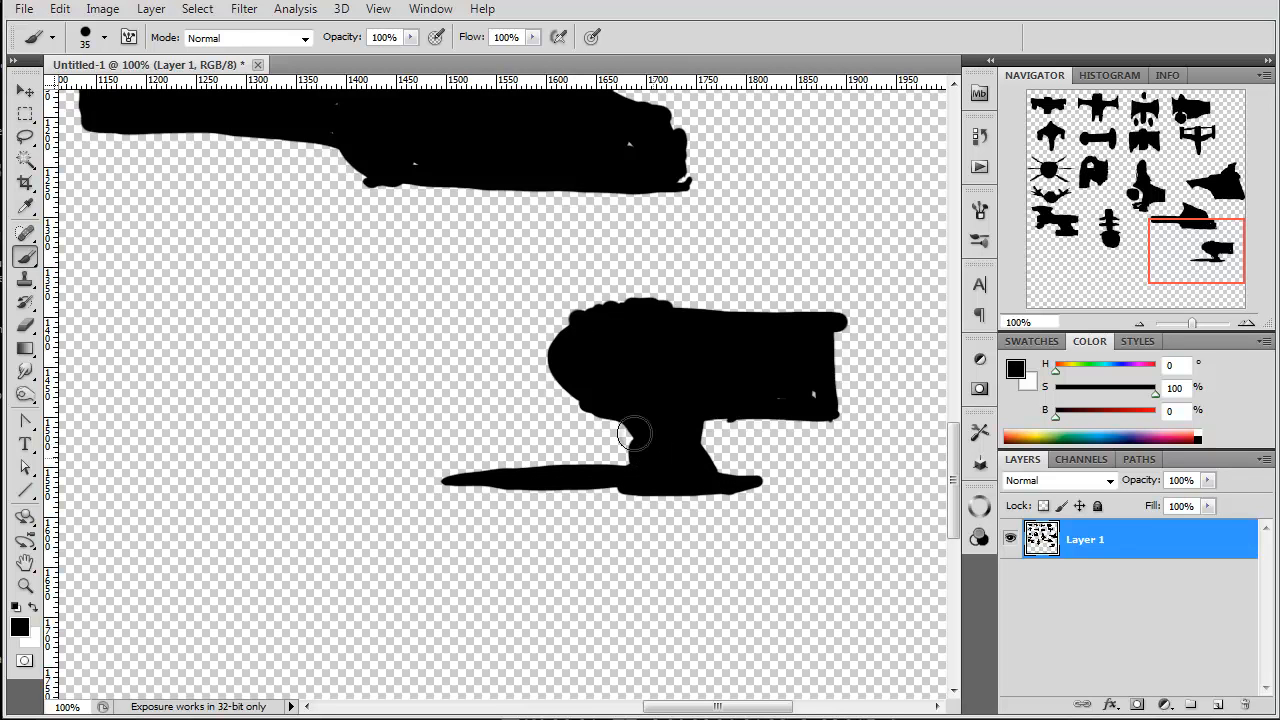
Step: Paint a solid pointed hull about 420 px wide under the pedestal with thin rear struts, and square off the long-nosed ship's stern
{"action": "mouse_move", "coordinate": [717, 410]}
{"action": "left_mouse_down"}
{"action": "mouse_move", "coordinate": [725, 485]}
{"action": "mouse_move", "coordinate": [806, 514]}
{"action": "mouse_move", "coordinate": [745, 485]}
{"action": "mouse_move", "coordinate": [820, 506]}
{"action": "mouse_move", "coordinate": [851, 537]}
{"action": "mouse_move", "coordinate": [830, 488]}
{"action": "mouse_move", "coordinate": [886, 508]}
{"action": "mouse_move", "coordinate": [882, 570]}
{"action": "mouse_move", "coordinate": [860, 590]}
{"action": "mouse_move", "coordinate": [846, 572]}
{"action": "mouse_move", "coordinate": [499, 575]}
{"action": "left_mouse_up"}
{"action": "left_click_drag", "start_coordinate": [818, 565], "coordinate": [494, 568]}
{"action": "left_click_drag", "start_coordinate": [434, 492], "coordinate": [482, 535]}
{"action": "mouse_move", "coordinate": [450, 520]}
{"action": "left_mouse_down"}
{"action": "mouse_move", "coordinate": [474, 563]}
{"action": "mouse_move", "coordinate": [480, 533]}
{"action": "mouse_move", "coordinate": [383, 477]}
{"action": "mouse_move", "coordinate": [616, 486]}
{"action": "mouse_move", "coordinate": [866, 551]}
{"action": "left_mouse_up"}
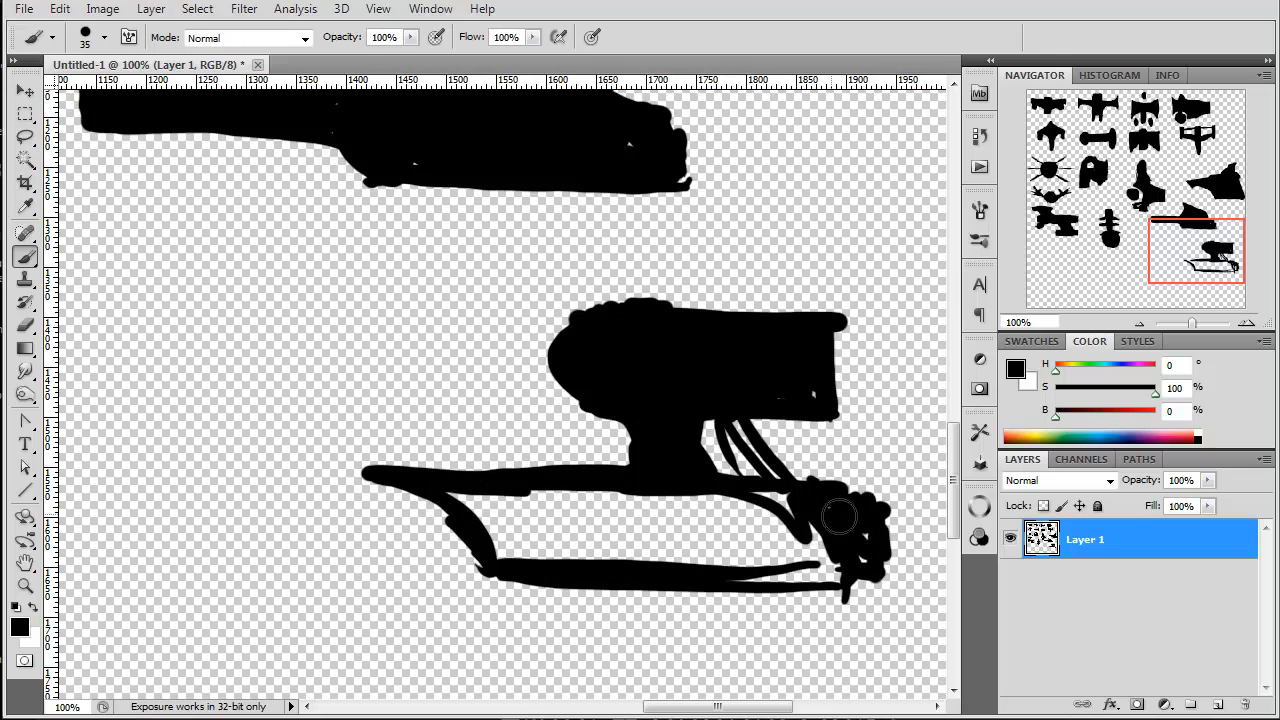
{"action": "mouse_move", "coordinate": [811, 503]}
{"action": "left_mouse_down"}
{"action": "mouse_move", "coordinate": [761, 496]}
{"action": "mouse_move", "coordinate": [805, 571]}
{"action": "mouse_move", "coordinate": [733, 524]}
{"action": "mouse_move", "coordinate": [764, 569]}
{"action": "mouse_move", "coordinate": [679, 571]}
{"action": "mouse_move", "coordinate": [507, 506]}
{"action": "mouse_move", "coordinate": [532, 541]}
{"action": "mouse_move", "coordinate": [453, 513]}
{"action": "mouse_move", "coordinate": [496, 579]}
{"action": "left_mouse_up"}
{"action": "right_click", "coordinate": [496, 579]}
{"action": "key", "text": "Escape"}
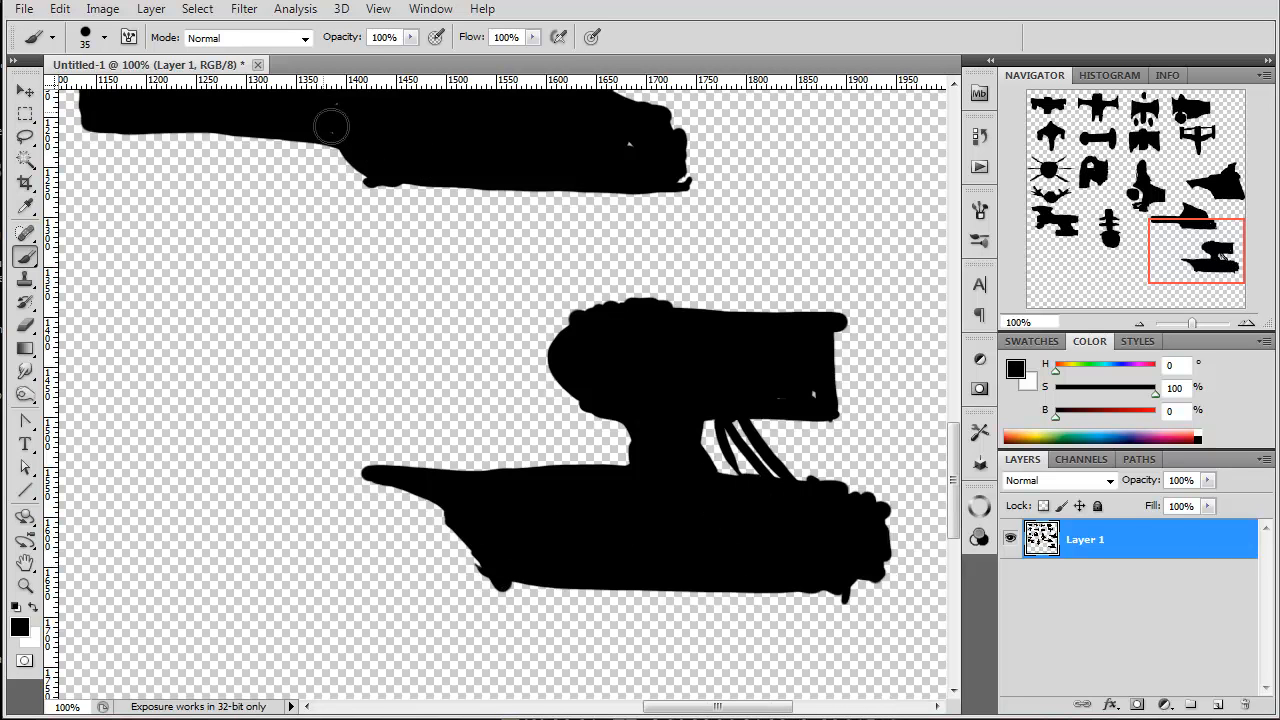
{"action": "left_click_drag", "start_coordinate": [683, 123], "coordinate": [640, 110]}
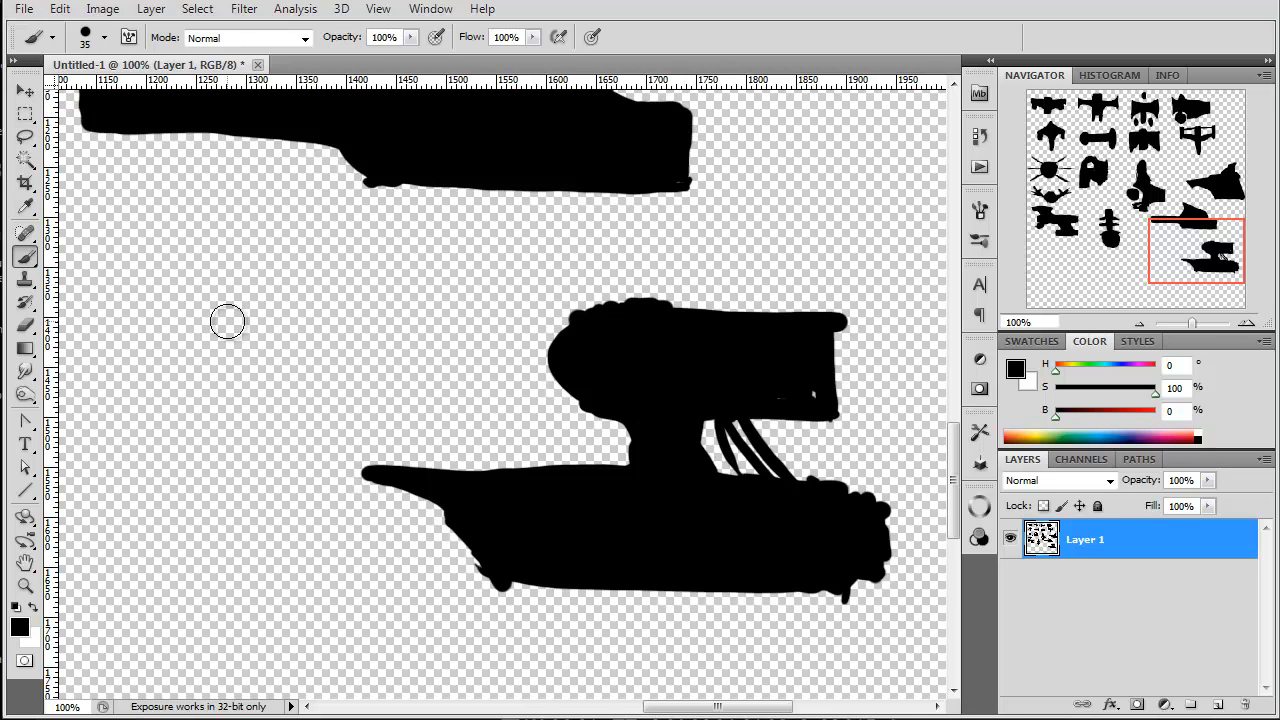
Step: Paint a solid arched ship about 565 px wide below the pedestal ship, with a long thin nose, flat stern foot and bump beneath the tip
{"action": "left_click_drag", "start_coordinate": [1190, 248], "coordinate": [1212, 288]}
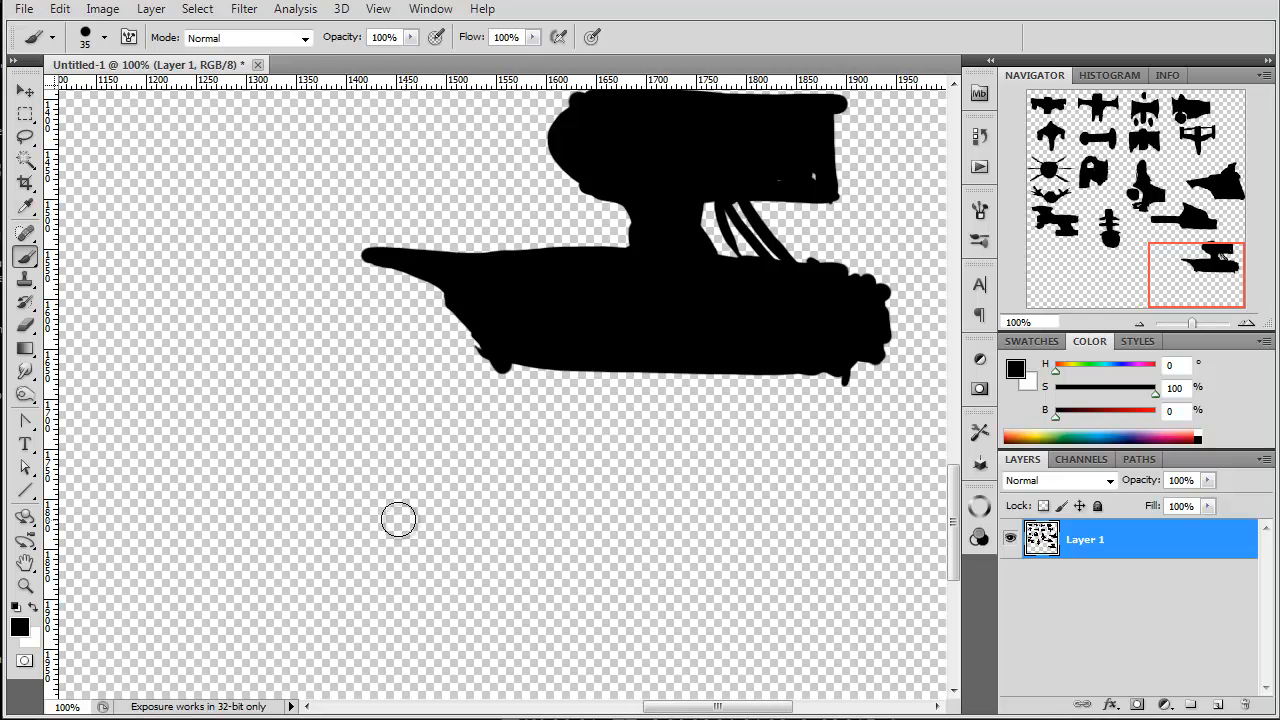
{"action": "mouse_move", "coordinate": [395, 521]}
{"action": "left_mouse_down"}
{"action": "mouse_move", "coordinate": [822, 532]}
{"action": "mouse_move", "coordinate": [906, 588]}
{"action": "left_mouse_up"}
{"action": "mouse_move", "coordinate": [384, 522]}
{"action": "left_mouse_down"}
{"action": "mouse_move", "coordinate": [509, 550]}
{"action": "mouse_move", "coordinate": [840, 665]}
{"action": "left_mouse_up"}
{"action": "left_click_drag", "start_coordinate": [730, 588], "coordinate": [792, 655]}
{"action": "mouse_move", "coordinate": [904, 585]}
{"action": "left_mouse_down"}
{"action": "mouse_move", "coordinate": [937, 667]}
{"action": "mouse_move", "coordinate": [738, 665]}
{"action": "mouse_move", "coordinate": [743, 683]}
{"action": "mouse_move", "coordinate": [936, 690]}
{"action": "mouse_move", "coordinate": [784, 676]}
{"action": "left_mouse_up"}
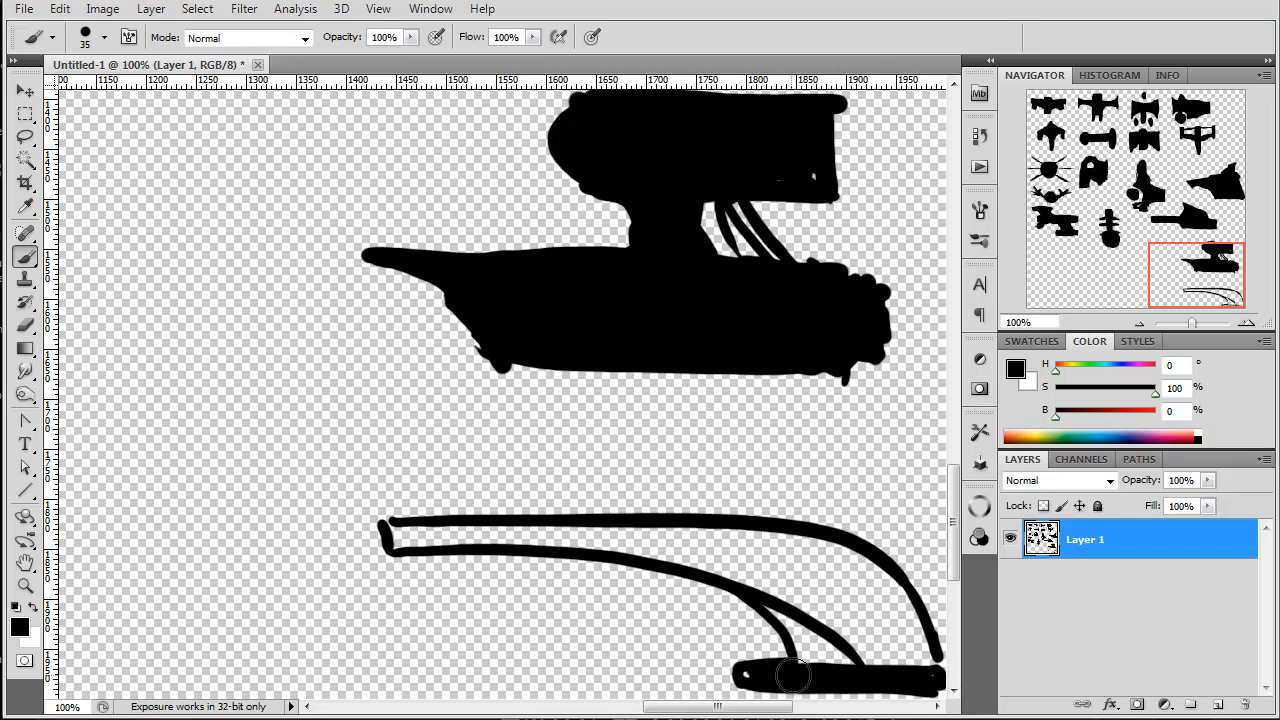
{"action": "mouse_move", "coordinate": [926, 658]}
{"action": "left_mouse_down"}
{"action": "mouse_move", "coordinate": [858, 555]}
{"action": "mouse_move", "coordinate": [877, 576]}
{"action": "mouse_move", "coordinate": [388, 535]}
{"action": "mouse_move", "coordinate": [797, 537]}
{"action": "left_mouse_up"}
{"action": "mouse_move", "coordinate": [915, 650]}
{"action": "left_mouse_down"}
{"action": "mouse_move", "coordinate": [903, 634]}
{"action": "mouse_move", "coordinate": [920, 586]}
{"action": "mouse_move", "coordinate": [928, 600]}
{"action": "mouse_move", "coordinate": [860, 660]}
{"action": "mouse_move", "coordinate": [815, 640]}
{"action": "mouse_move", "coordinate": [803, 654]}
{"action": "mouse_move", "coordinate": [685, 565]}
{"action": "mouse_move", "coordinate": [557, 549]}
{"action": "mouse_move", "coordinate": [772, 548]}
{"action": "left_mouse_up"}
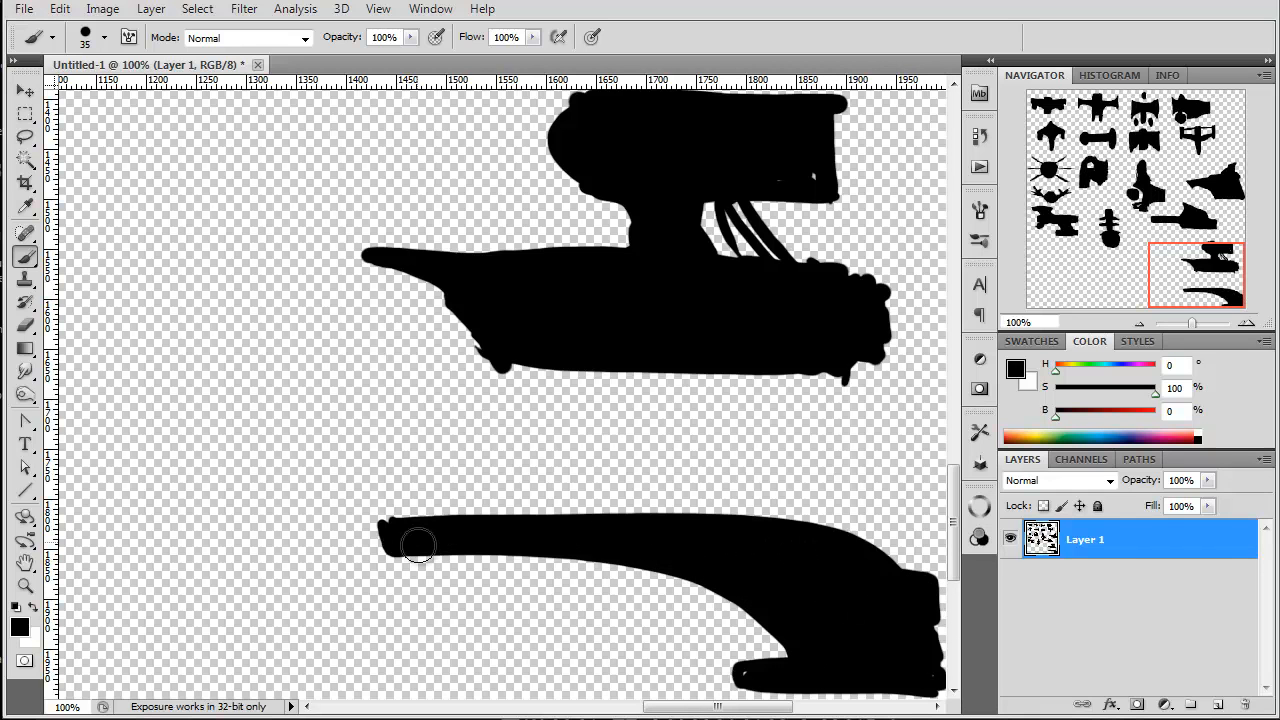
{"action": "left_click_drag", "start_coordinate": [407, 566], "coordinate": [450, 555]}
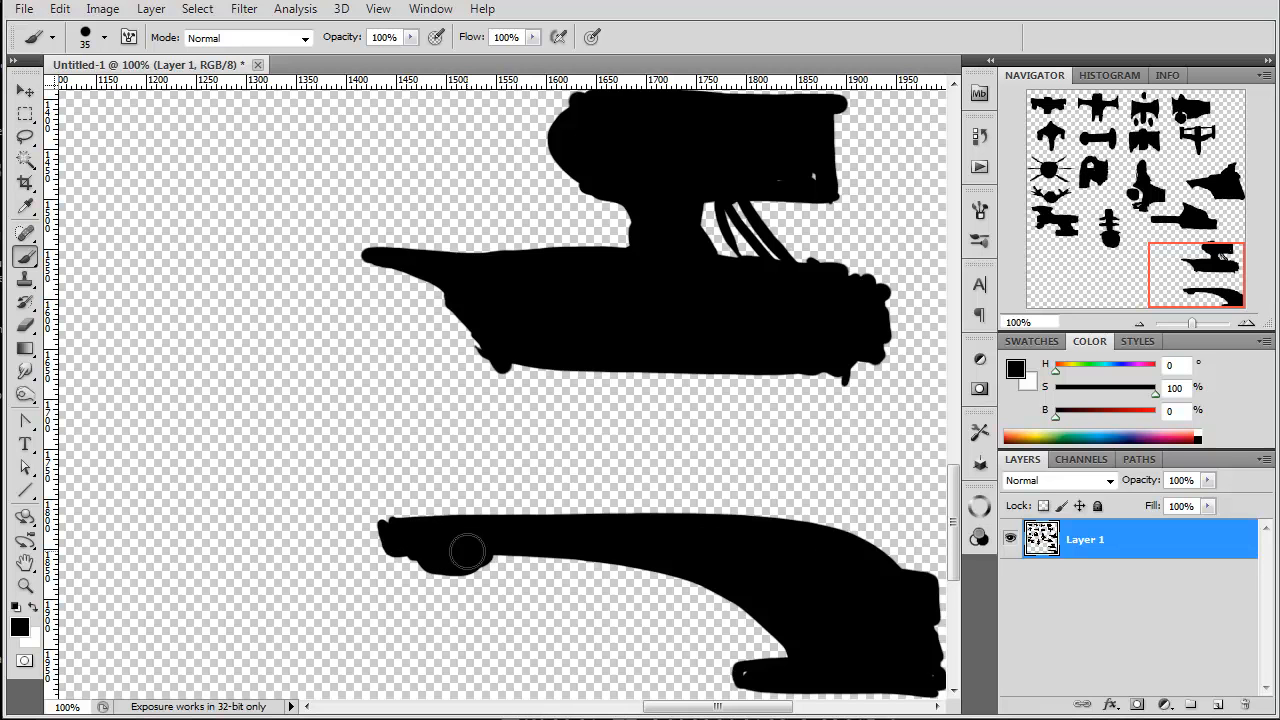
Step: Paint a squid-like ship about 530 px wide below the long-nosed ship, with a rounded head and thin branching tentacles trailing behind it
{"action": "left_click_drag", "start_coordinate": [1208, 275], "coordinate": [1171, 249]}
{"action": "mouse_move", "coordinate": [272, 265]}
{"action": "left_mouse_down"}
{"action": "mouse_move", "coordinate": [271, 309]}
{"action": "mouse_move", "coordinate": [275, 289]}
{"action": "mouse_move", "coordinate": [655, 353]}
{"action": "left_mouse_up"}
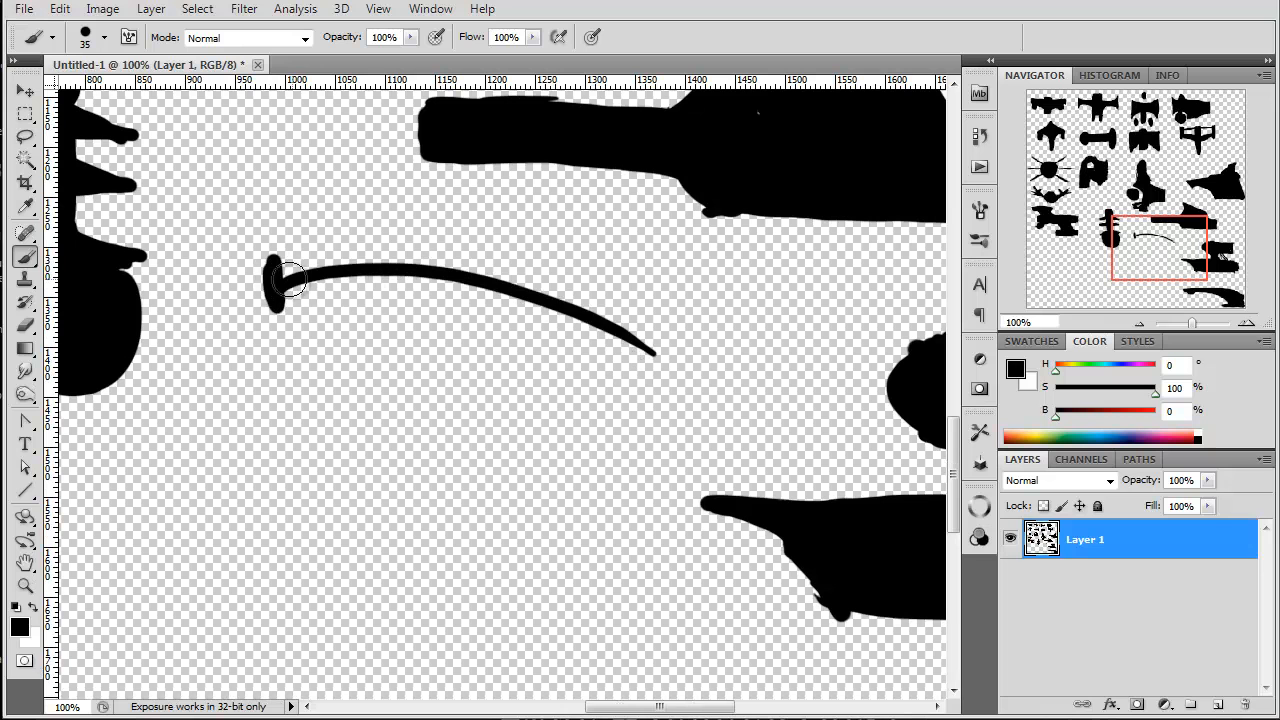
{"action": "left_click_drag", "start_coordinate": [282, 280], "coordinate": [625, 372]}
{"action": "mouse_move", "coordinate": [290, 292]}
{"action": "left_mouse_down"}
{"action": "mouse_move", "coordinate": [366, 290]}
{"action": "mouse_move", "coordinate": [668, 389]}
{"action": "mouse_move", "coordinate": [666, 297]}
{"action": "mouse_move", "coordinate": [735, 262]}
{"action": "mouse_move", "coordinate": [598, 234]}
{"action": "left_mouse_up"}
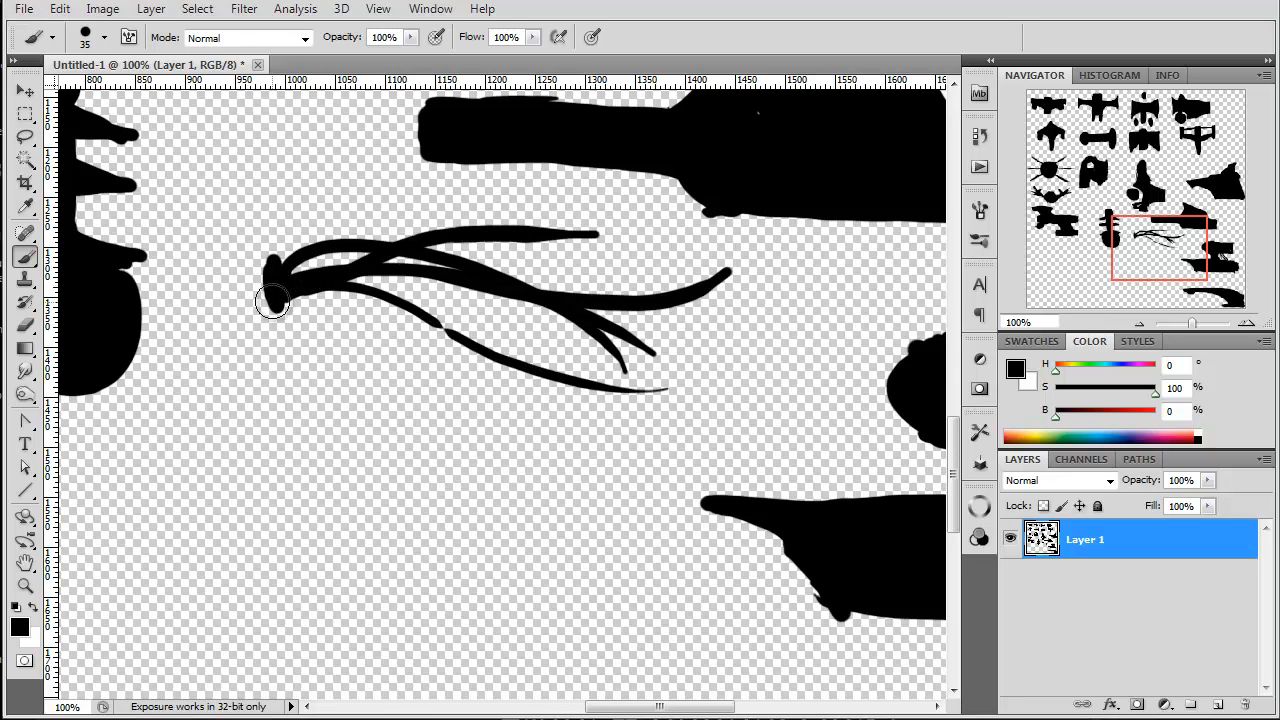
{"action": "left_click_drag", "start_coordinate": [262, 307], "coordinate": [436, 224]}
{"action": "left_click_drag", "start_coordinate": [290, 275], "coordinate": [420, 197]}
{"action": "left_click_drag", "start_coordinate": [280, 305], "coordinate": [590, 418]}
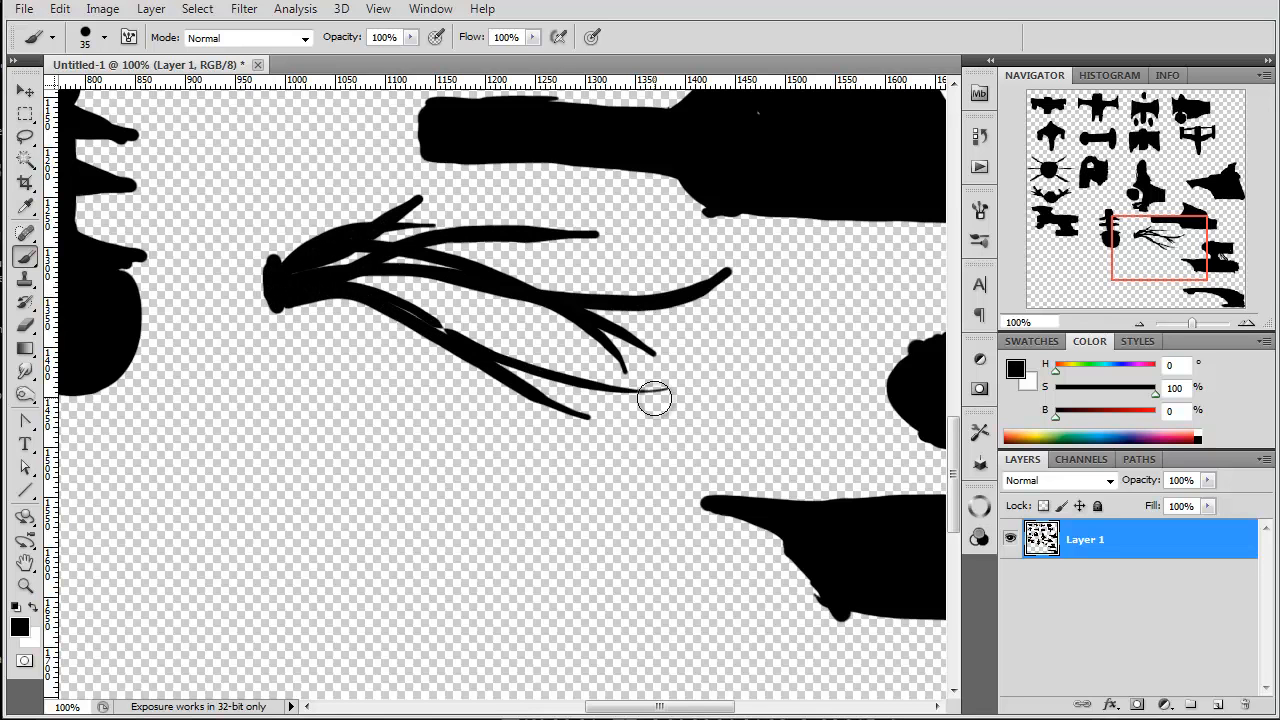
{"action": "mouse_move", "coordinate": [255, 255]}
{"action": "left_mouse_down"}
{"action": "mouse_move", "coordinate": [255, 300]}
{"action": "mouse_move", "coordinate": [230, 270]}
{"action": "mouse_move", "coordinate": [237, 279]}
{"action": "left_mouse_up"}
Step: Paint a solid side-view ship about 525 px wide below the tentacled ship, with a pointed nose, raised back and spiked stern
{"action": "left_click_drag", "start_coordinate": [1190, 256], "coordinate": [1175, 290]}
{"action": "left_click_drag", "start_coordinate": [690, 305], "coordinate": [752, 370]}
{"action": "left_click_drag", "start_coordinate": [698, 328], "coordinate": [553, 380]}
{"action": "left_click_drag", "start_coordinate": [748, 366], "coordinate": [693, 443]}
{"action": "mouse_move", "coordinate": [757, 390]}
{"action": "left_mouse_down"}
{"action": "mouse_move", "coordinate": [698, 448]}
{"action": "mouse_move", "coordinate": [757, 366]}
{"action": "mouse_move", "coordinate": [737, 371]}
{"action": "mouse_move", "coordinate": [715, 345]}
{"action": "mouse_move", "coordinate": [638, 421]}
{"action": "mouse_move", "coordinate": [712, 468]}
{"action": "mouse_move", "coordinate": [714, 491]}
{"action": "mouse_move", "coordinate": [497, 498]}
{"action": "left_mouse_up"}
{"action": "left_click_drag", "start_coordinate": [755, 484], "coordinate": [711, 422]}
{"action": "mouse_move", "coordinate": [620, 384]}
{"action": "left_mouse_down"}
{"action": "mouse_move", "coordinate": [531, 366]}
{"action": "mouse_move", "coordinate": [517, 394]}
{"action": "mouse_move", "coordinate": [525, 425]}
{"action": "mouse_move", "coordinate": [408, 429]}
{"action": "mouse_move", "coordinate": [251, 494]}
{"action": "mouse_move", "coordinate": [360, 530]}
{"action": "mouse_move", "coordinate": [517, 547]}
{"action": "mouse_move", "coordinate": [308, 500]}
{"action": "mouse_move", "coordinate": [425, 440]}
{"action": "mouse_move", "coordinate": [550, 400]}
{"action": "mouse_move", "coordinate": [685, 395]}
{"action": "mouse_move", "coordinate": [697, 355]}
{"action": "left_mouse_up"}
{"action": "mouse_move", "coordinate": [667, 402]}
{"action": "left_mouse_down"}
{"action": "mouse_move", "coordinate": [570, 415]}
{"action": "mouse_move", "coordinate": [663, 429]}
{"action": "mouse_move", "coordinate": [700, 465]}
{"action": "mouse_move", "coordinate": [358, 464]}
{"action": "mouse_move", "coordinate": [380, 500]}
{"action": "mouse_move", "coordinate": [586, 472]}
{"action": "mouse_move", "coordinate": [507, 449]}
{"action": "left_mouse_up"}
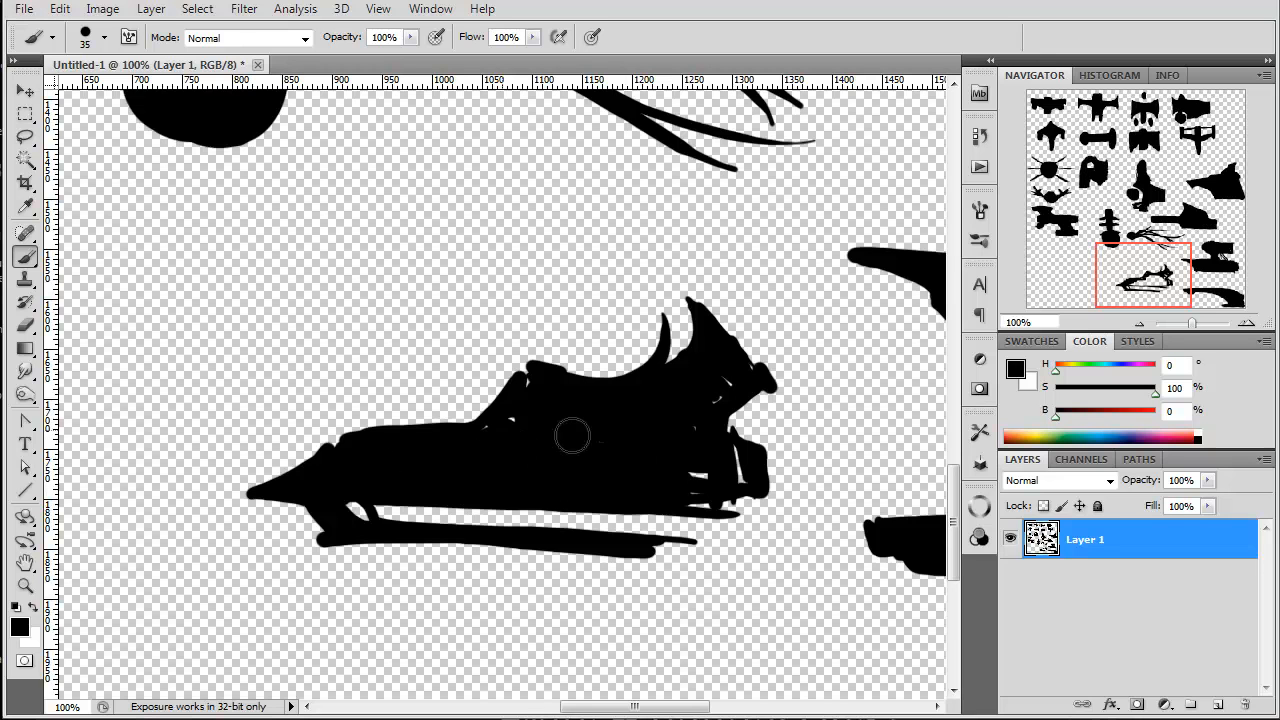
{"action": "mouse_move", "coordinate": [679, 477]}
{"action": "left_mouse_down"}
{"action": "mouse_move", "coordinate": [614, 506]}
{"action": "mouse_move", "coordinate": [655, 540]}
{"action": "mouse_move", "coordinate": [429, 509]}
{"action": "mouse_move", "coordinate": [434, 523]}
{"action": "left_mouse_up"}
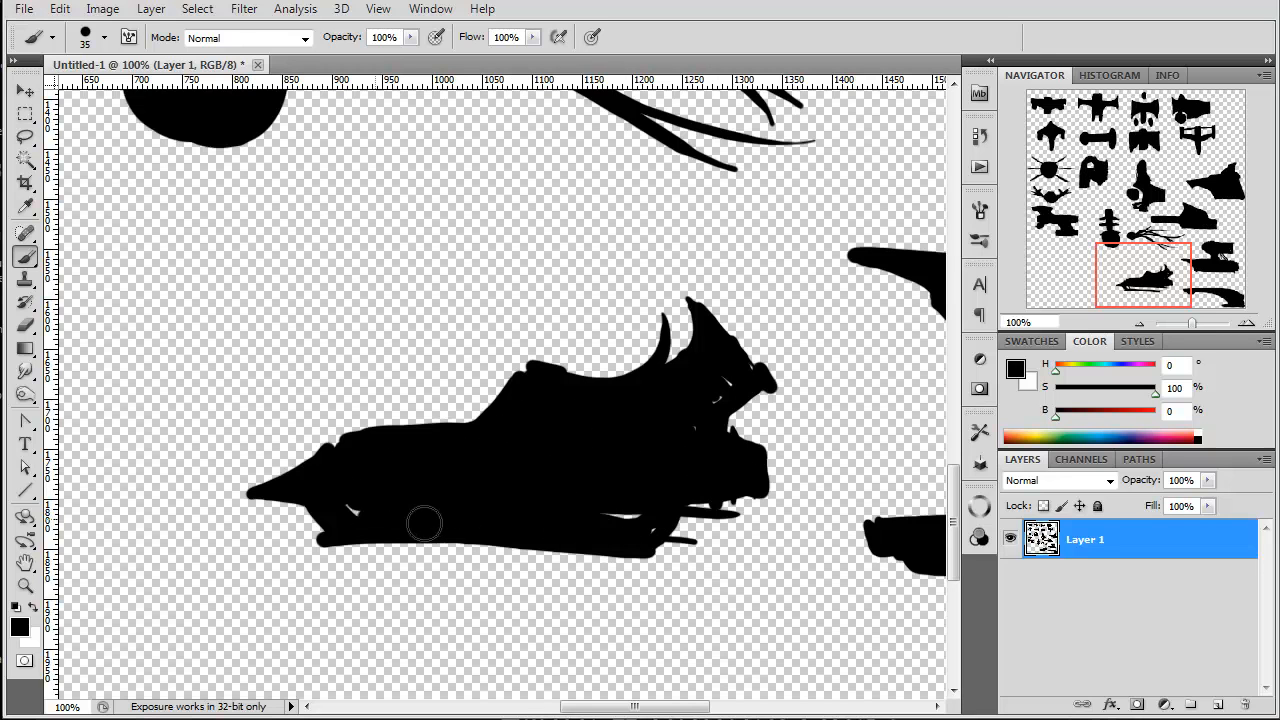
Step: Paint a vertical ship about 410 px tall in the canvas's lower-left corner, with a wide flat top, hooked foot and comb-like spines
{"action": "left_click_drag", "start_coordinate": [1148, 282], "coordinate": [1043, 295]}
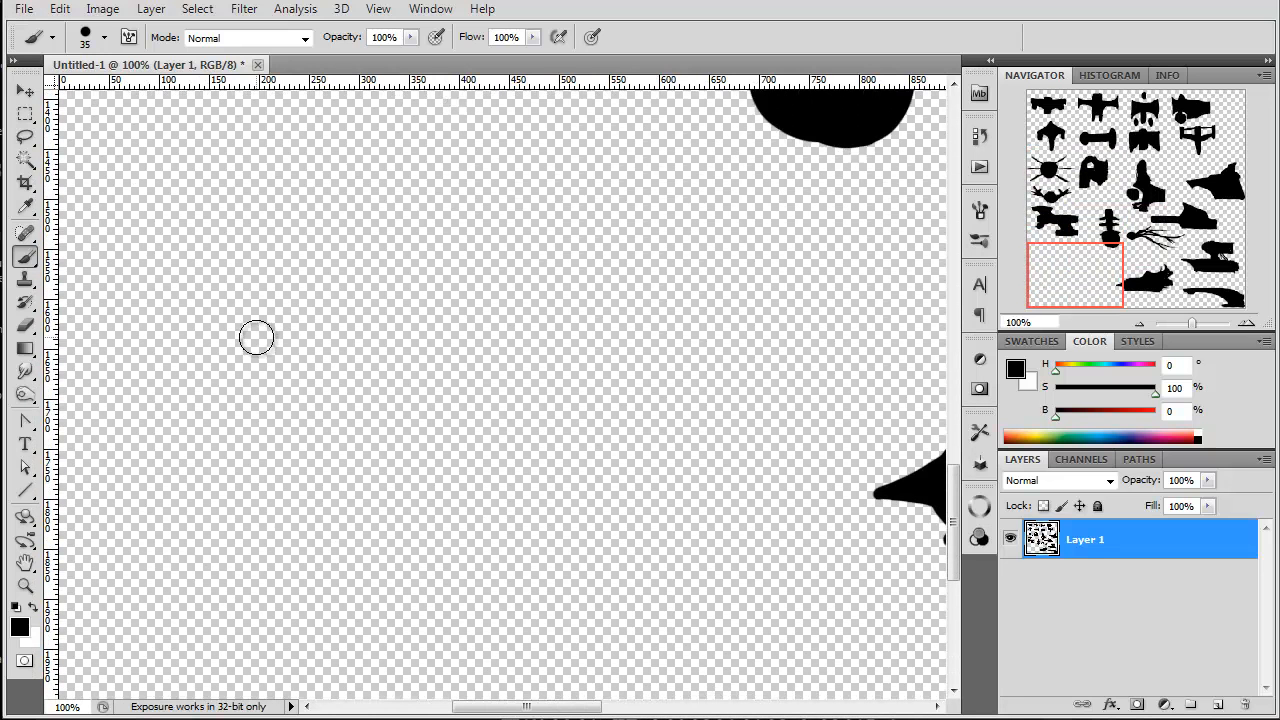
{"action": "mouse_move", "coordinate": [237, 287]}
{"action": "left_mouse_down"}
{"action": "mouse_move", "coordinate": [242, 505]}
{"action": "mouse_move", "coordinate": [277, 294]}
{"action": "mouse_move", "coordinate": [268, 548]}
{"action": "mouse_move", "coordinate": [249, 279]}
{"action": "mouse_move", "coordinate": [229, 300]}
{"action": "mouse_move", "coordinate": [237, 343]}
{"action": "mouse_move", "coordinate": [206, 263]}
{"action": "mouse_move", "coordinate": [295, 268]}
{"action": "mouse_move", "coordinate": [374, 240]}
{"action": "mouse_move", "coordinate": [391, 249]}
{"action": "mouse_move", "coordinate": [209, 234]}
{"action": "mouse_move", "coordinate": [157, 243]}
{"action": "mouse_move", "coordinate": [202, 266]}
{"action": "mouse_move", "coordinate": [234, 574]}
{"action": "mouse_move", "coordinate": [249, 503]}
{"action": "mouse_move", "coordinate": [277, 571]}
{"action": "mouse_move", "coordinate": [234, 594]}
{"action": "mouse_move", "coordinate": [131, 520]}
{"action": "mouse_move", "coordinate": [134, 609]}
{"action": "mouse_move", "coordinate": [137, 577]}
{"action": "mouse_move", "coordinate": [186, 594]}
{"action": "mouse_move", "coordinate": [155, 612]}
{"action": "mouse_move", "coordinate": [200, 598]}
{"action": "mouse_move", "coordinate": [283, 605]}
{"action": "mouse_move", "coordinate": [270, 636]}
{"action": "mouse_move", "coordinate": [140, 636]}
{"action": "mouse_move", "coordinate": [255, 603]}
{"action": "left_mouse_up"}
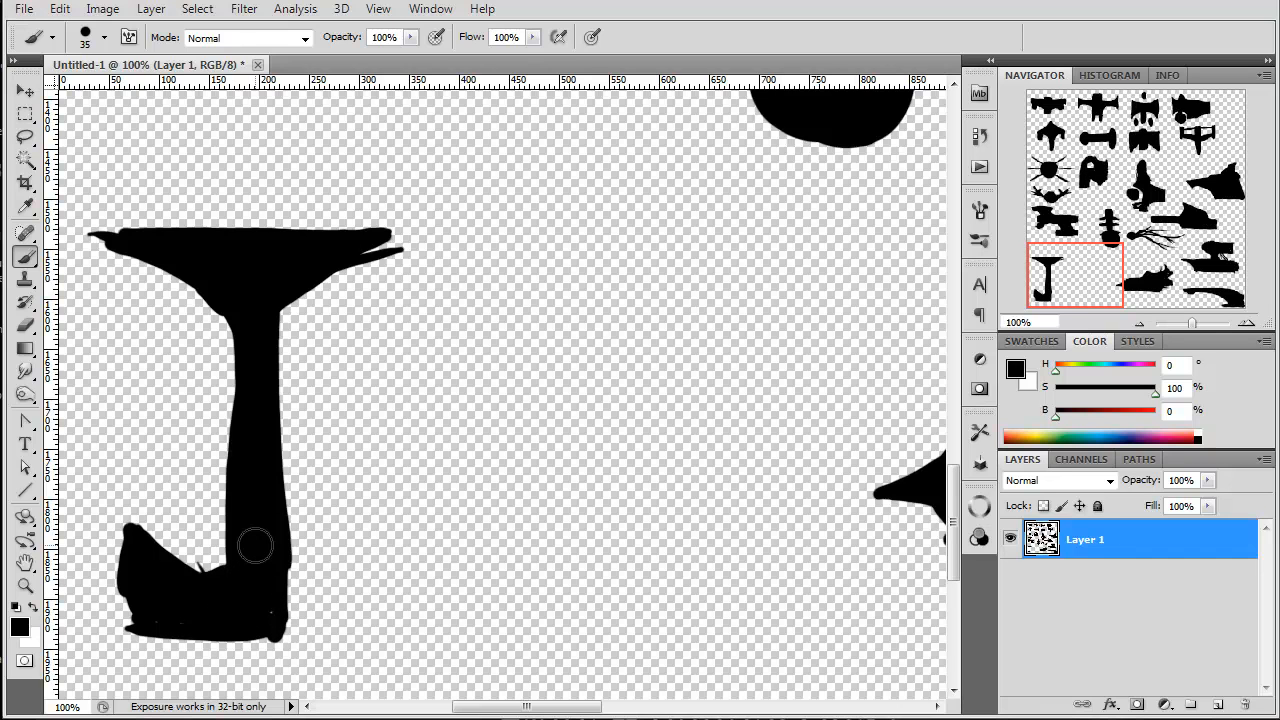
{"action": "mouse_move", "coordinate": [226, 536]}
{"action": "left_mouse_down"}
{"action": "mouse_move", "coordinate": [163, 531]}
{"action": "mouse_move", "coordinate": [207, 455]}
{"action": "mouse_move", "coordinate": [149, 437]}
{"action": "mouse_move", "coordinate": [234, 417]}
{"action": "mouse_move", "coordinate": [137, 400]}
{"action": "mouse_move", "coordinate": [198, 383]}
{"action": "mouse_move", "coordinate": [157, 363]}
{"action": "mouse_move", "coordinate": [234, 343]}
{"action": "mouse_move", "coordinate": [200, 294]}
{"action": "mouse_move", "coordinate": [150, 263]}
{"action": "left_mouse_up"}
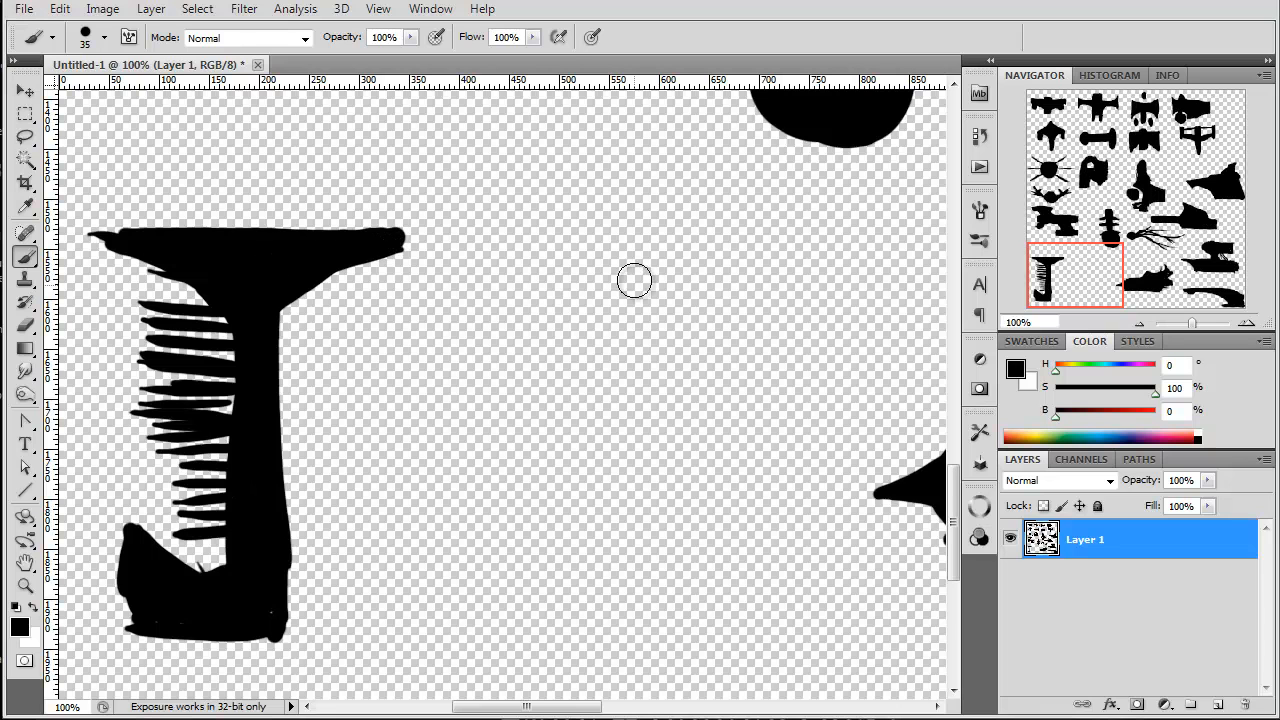
Step: Paint a solid diagonal claw-shaped ship beside the comb-spined ship, with spiky upper prongs narrowing to a rounded lower end
{"action": "left_click_drag", "start_coordinate": [560, 243], "coordinate": [672, 600]}
{"action": "left_click_drag", "start_coordinate": [528, 268], "coordinate": [670, 600]}
{"action": "left_click_drag", "start_coordinate": [486, 352], "coordinate": [676, 602]}
{"action": "left_click_drag", "start_coordinate": [529, 331], "coordinate": [509, 412]}
{"action": "left_click_drag", "start_coordinate": [552, 286], "coordinate": [542, 330]}
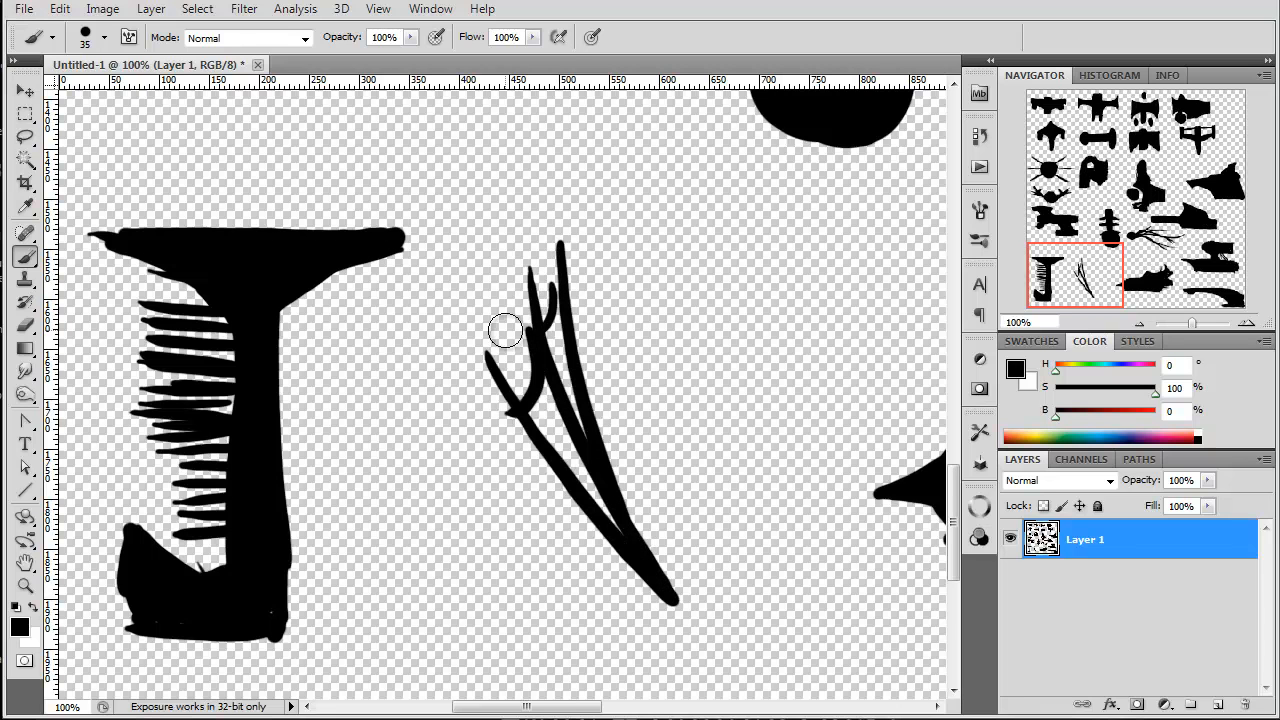
{"action": "mouse_move", "coordinate": [512, 392]}
{"action": "left_mouse_down"}
{"action": "mouse_move", "coordinate": [500, 470]}
{"action": "mouse_move", "coordinate": [456, 442]}
{"action": "mouse_move", "coordinate": [640, 600]}
{"action": "left_mouse_up"}
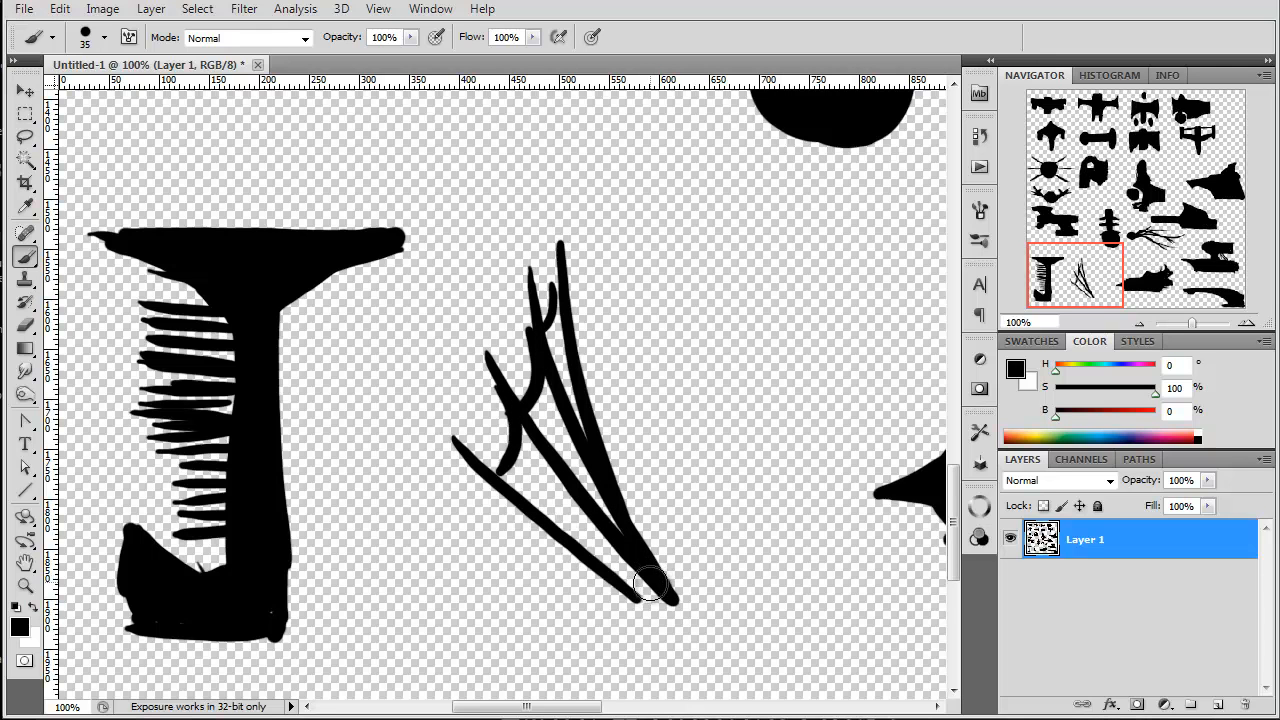
{"action": "mouse_move", "coordinate": [684, 604]}
{"action": "left_mouse_down"}
{"action": "mouse_move", "coordinate": [705, 697]}
{"action": "mouse_move", "coordinate": [603, 577]}
{"action": "mouse_move", "coordinate": [646, 617]}
{"action": "mouse_move", "coordinate": [645, 600]}
{"action": "mouse_move", "coordinate": [690, 630]}
{"action": "mouse_move", "coordinate": [680, 615]}
{"action": "mouse_move", "coordinate": [660, 622]}
{"action": "mouse_move", "coordinate": [663, 657]}
{"action": "mouse_move", "coordinate": [567, 484]}
{"action": "mouse_move", "coordinate": [560, 318]}
{"action": "mouse_move", "coordinate": [547, 330]}
{"action": "mouse_move", "coordinate": [582, 411]}
{"action": "mouse_move", "coordinate": [568, 462]}
{"action": "mouse_move", "coordinate": [532, 424]}
{"action": "mouse_move", "coordinate": [534, 400]}
{"action": "mouse_move", "coordinate": [524, 494]}
{"action": "mouse_move", "coordinate": [505, 478]}
{"action": "mouse_move", "coordinate": [645, 592]}
{"action": "mouse_move", "coordinate": [589, 519]}
{"action": "mouse_move", "coordinate": [533, 477]}
{"action": "mouse_move", "coordinate": [537, 459]}
{"action": "mouse_move", "coordinate": [572, 461]}
{"action": "mouse_move", "coordinate": [685, 653]}
{"action": "mouse_move", "coordinate": [683, 621]}
{"action": "mouse_move", "coordinate": [631, 543]}
{"action": "left_mouse_up"}
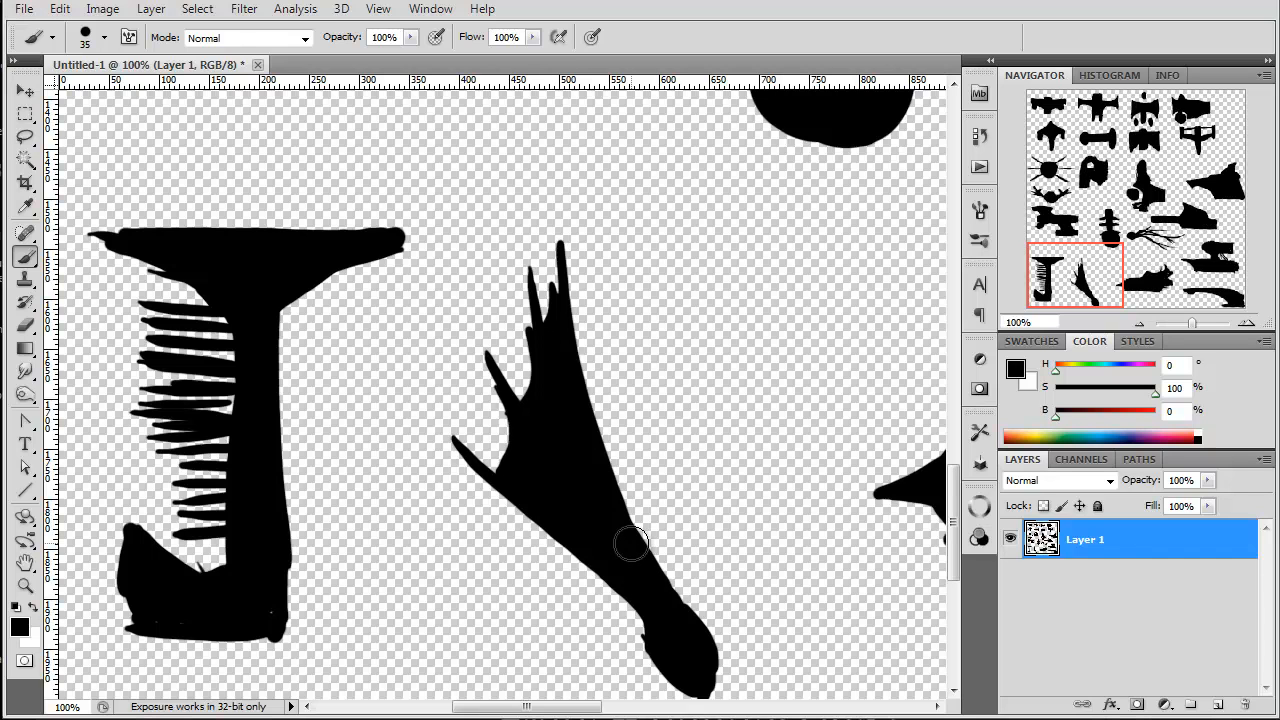
Step: Lasso the claw-shaped ship, rotate it by -50.81° and move it toward the canvas's lower edge beside the comb-spined ship, finishing without a selection
{"action": "left_click", "coordinate": [25, 136]}
{"action": "mouse_move", "coordinate": [555, 200]}
{"action": "left_mouse_down"}
{"action": "mouse_move", "coordinate": [421, 388]}
{"action": "mouse_move", "coordinate": [572, 666]}
{"action": "left_mouse_up"}
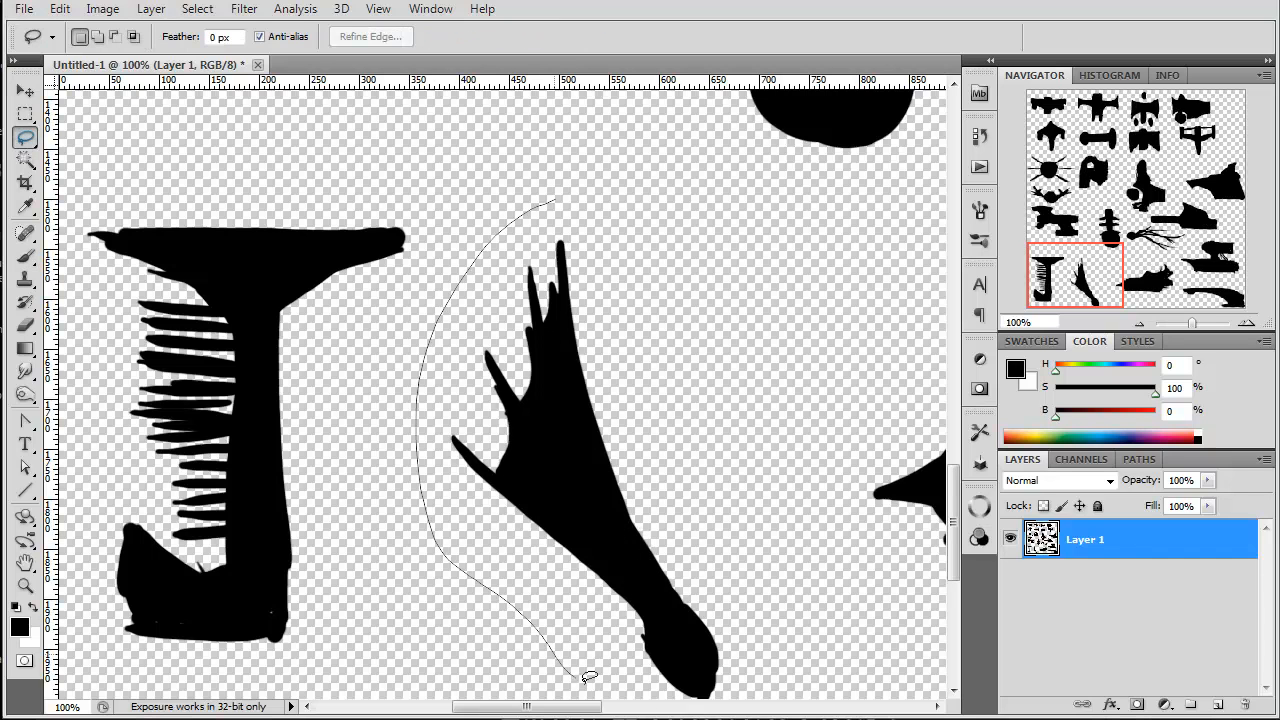
{"action": "mouse_move", "coordinate": [768, 630]}
{"action": "left_mouse_down"}
{"action": "mouse_move", "coordinate": [625, 228]}
{"action": "mouse_move", "coordinate": [558, 204]}
{"action": "left_mouse_up"}
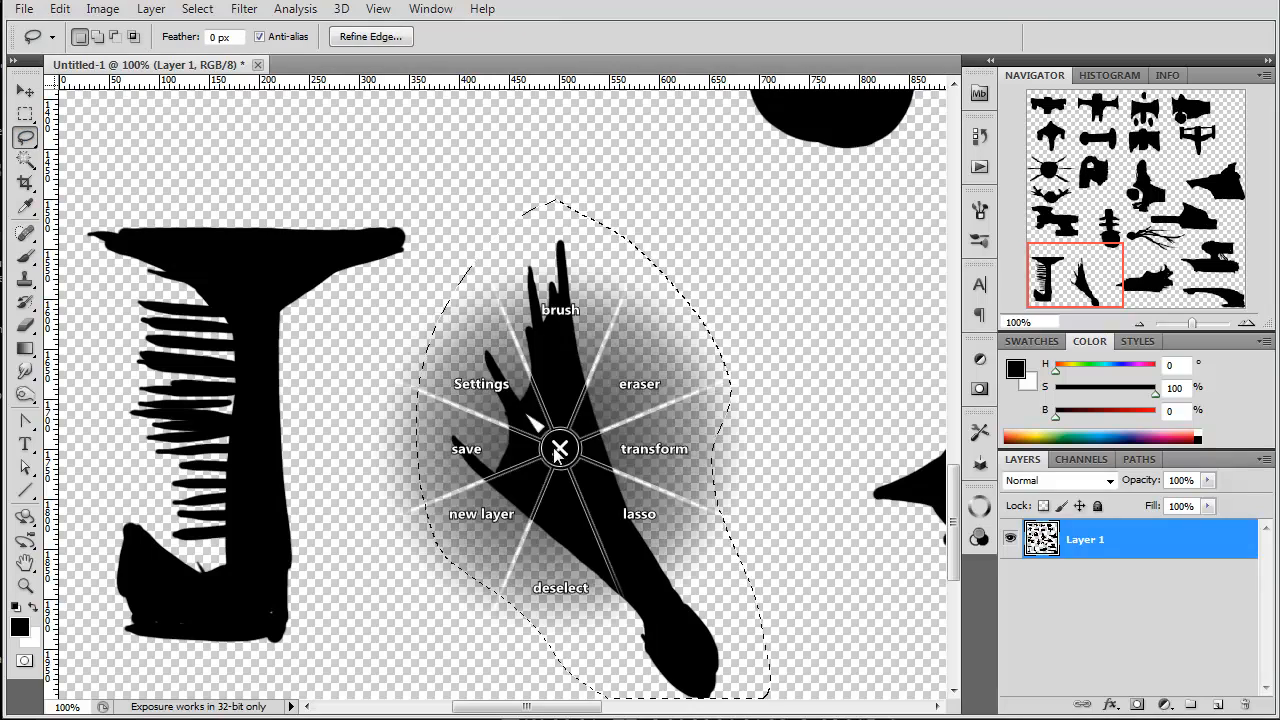
{"action": "key", "text": "ctrl+t"}
{"action": "mouse_move", "coordinate": [362, 342]}
{"action": "left_mouse_down"}
{"action": "mouse_move", "coordinate": [340, 427]}
{"action": "mouse_move", "coordinate": [354, 536]}
{"action": "mouse_move", "coordinate": [373, 577]}
{"action": "mouse_move", "coordinate": [376, 567]}
{"action": "left_mouse_up"}
{"action": "left_click_drag", "start_coordinate": [606, 490], "coordinate": [523, 592]}
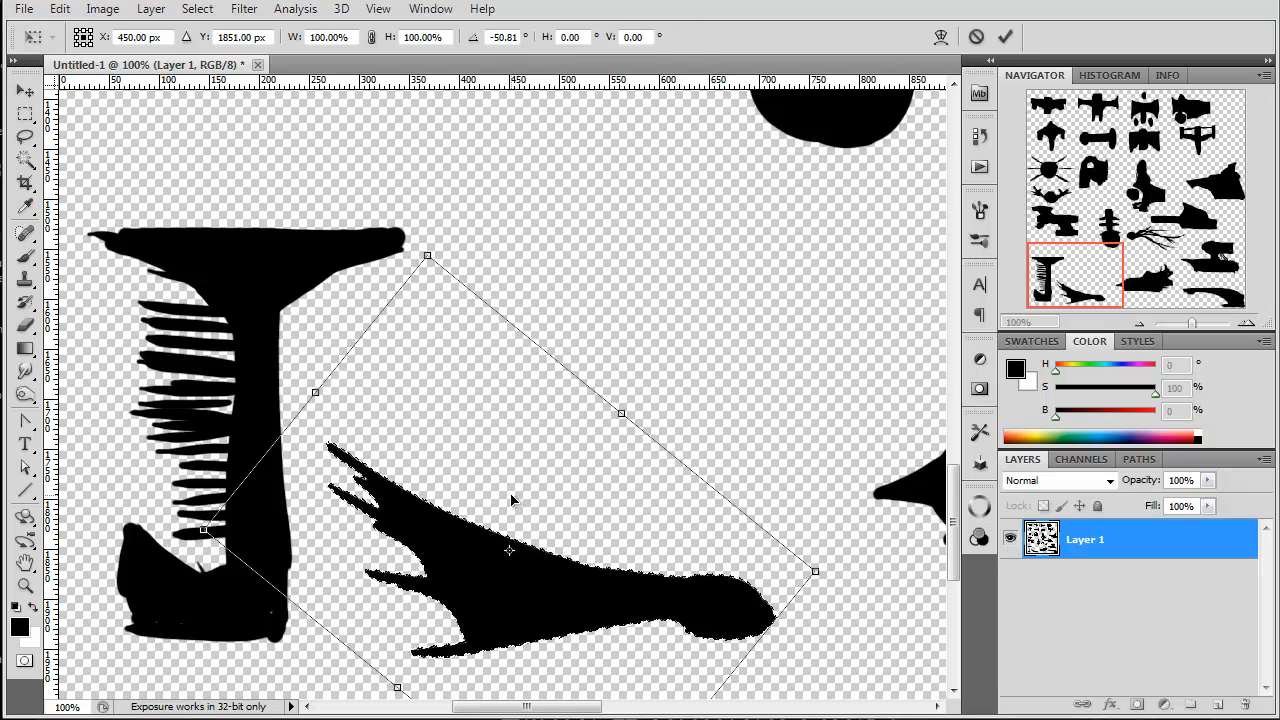
{"action": "key", "text": "Return"}
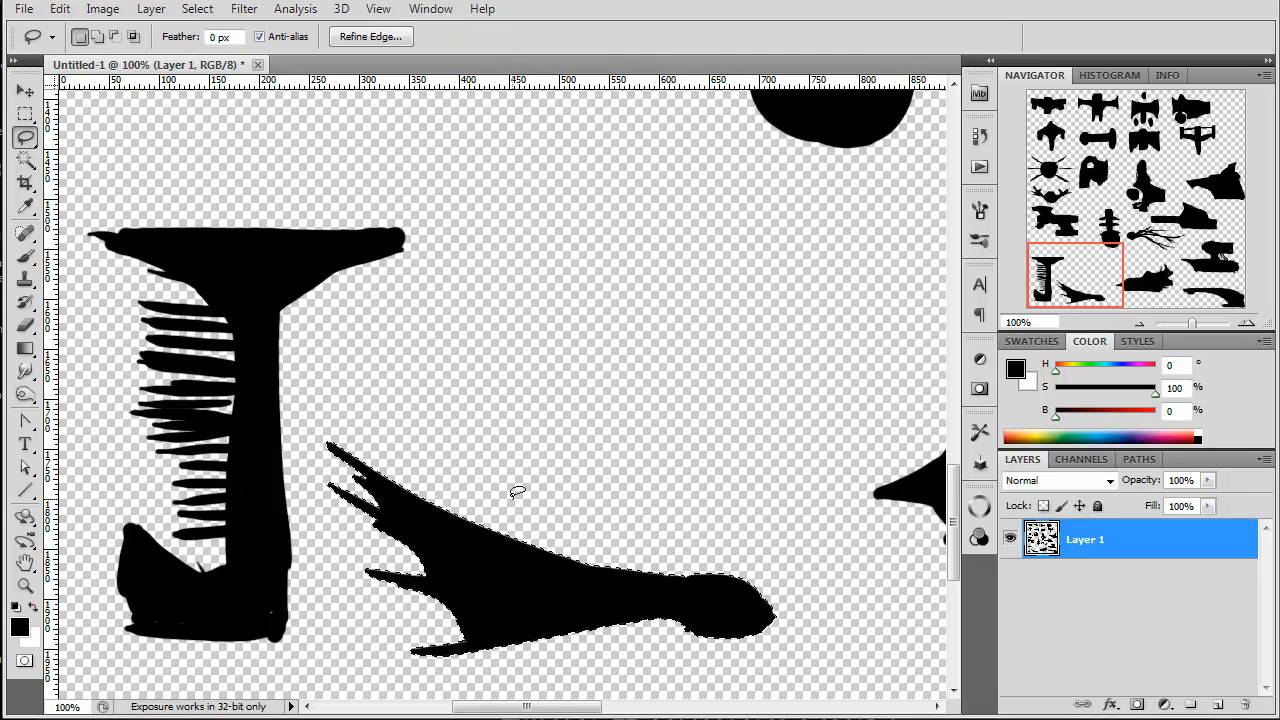
{"action": "left_click", "coordinate": [27, 258]}
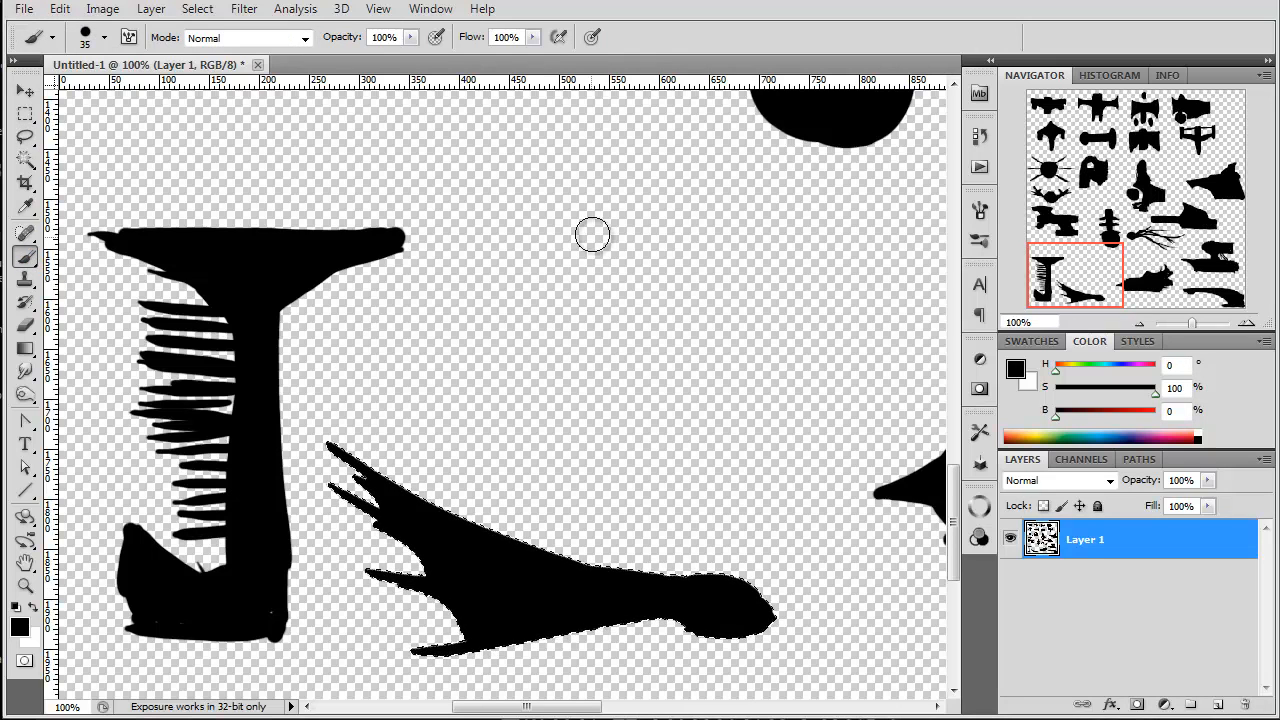
{"action": "key", "text": "ctrl+d"}
Step: Start a ship above the rotated claw ship with a rounded rear hull, a squared underside block and curved lines toward the nose
{"action": "mouse_move", "coordinate": [808, 260]}
{"action": "left_mouse_down"}
{"action": "mouse_move", "coordinate": [764, 229]}
{"action": "mouse_move", "coordinate": [728, 239]}
{"action": "mouse_move", "coordinate": [761, 229]}
{"action": "mouse_move", "coordinate": [721, 250]}
{"action": "mouse_move", "coordinate": [580, 263]}
{"action": "left_mouse_up"}
{"action": "mouse_move", "coordinate": [760, 235]}
{"action": "left_mouse_down"}
{"action": "mouse_move", "coordinate": [874, 277]}
{"action": "mouse_move", "coordinate": [871, 343]}
{"action": "mouse_move", "coordinate": [893, 350]}
{"action": "mouse_move", "coordinate": [735, 394]}
{"action": "mouse_move", "coordinate": [771, 380]}
{"action": "mouse_move", "coordinate": [753, 428]}
{"action": "mouse_move", "coordinate": [777, 273]}
{"action": "left_mouse_up"}
{"action": "mouse_move", "coordinate": [885, 296]}
{"action": "left_mouse_down"}
{"action": "mouse_move", "coordinate": [789, 263]}
{"action": "mouse_move", "coordinate": [773, 280]}
{"action": "mouse_move", "coordinate": [806, 311]}
{"action": "mouse_move", "coordinate": [727, 289]}
{"action": "mouse_move", "coordinate": [781, 337]}
{"action": "mouse_move", "coordinate": [781, 356]}
{"action": "mouse_move", "coordinate": [710, 347]}
{"action": "mouse_move", "coordinate": [732, 405]}
{"action": "mouse_move", "coordinate": [725, 434]}
{"action": "mouse_move", "coordinate": [638, 440]}
{"action": "mouse_move", "coordinate": [749, 443]}
{"action": "left_mouse_up"}
{"action": "mouse_move", "coordinate": [622, 415]}
{"action": "left_mouse_down"}
{"action": "mouse_move", "coordinate": [509, 329]}
{"action": "mouse_move", "coordinate": [462, 330]}
{"action": "left_mouse_up"}
{"action": "mouse_move", "coordinate": [615, 441]}
{"action": "left_mouse_down"}
{"action": "mouse_move", "coordinate": [539, 345]}
{"action": "mouse_move", "coordinate": [582, 383]}
{"action": "mouse_move", "coordinate": [390, 372]}
{"action": "left_mouse_up"}
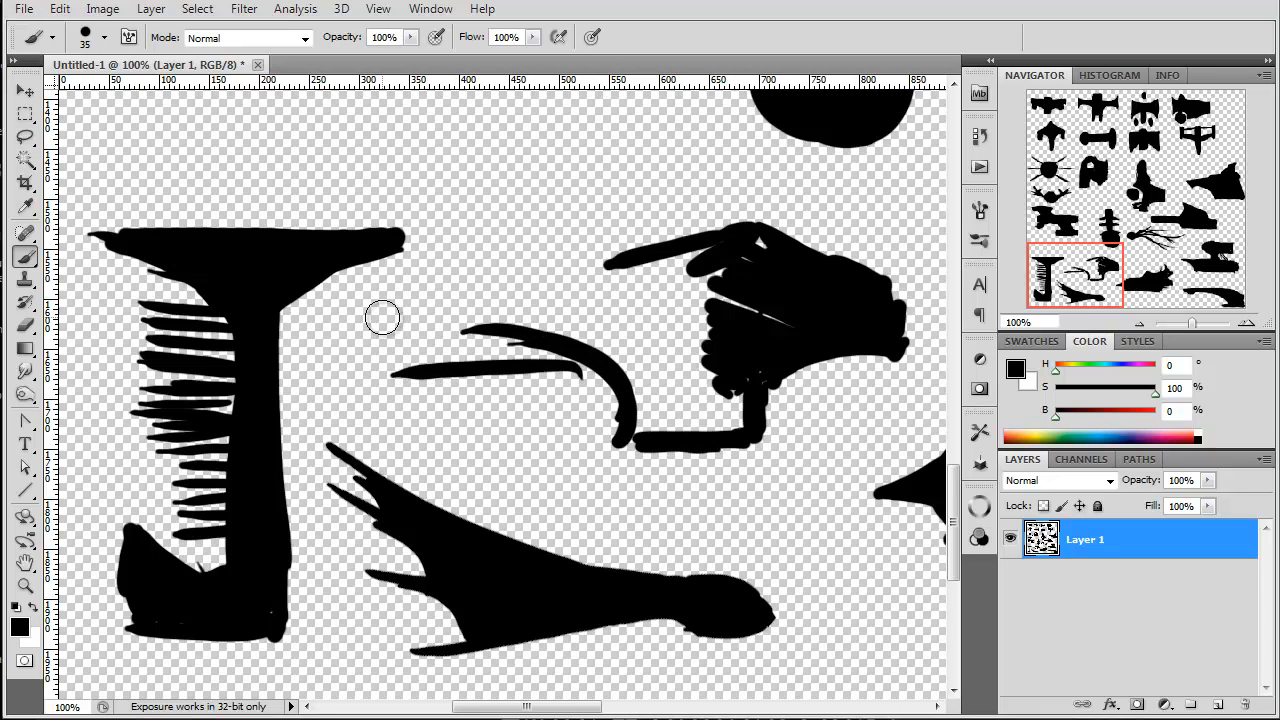
Step: Outline a long tapering nose on the rounded-hull ship and fill the whole silhouette solid, about 620 px wide
{"action": "left_click_drag", "start_coordinate": [629, 246], "coordinate": [530, 258]}
{"action": "mouse_move", "coordinate": [465, 325]}
{"action": "left_mouse_down"}
{"action": "mouse_move", "coordinate": [522, 274]}
{"action": "mouse_move", "coordinate": [372, 336]}
{"action": "left_mouse_up"}
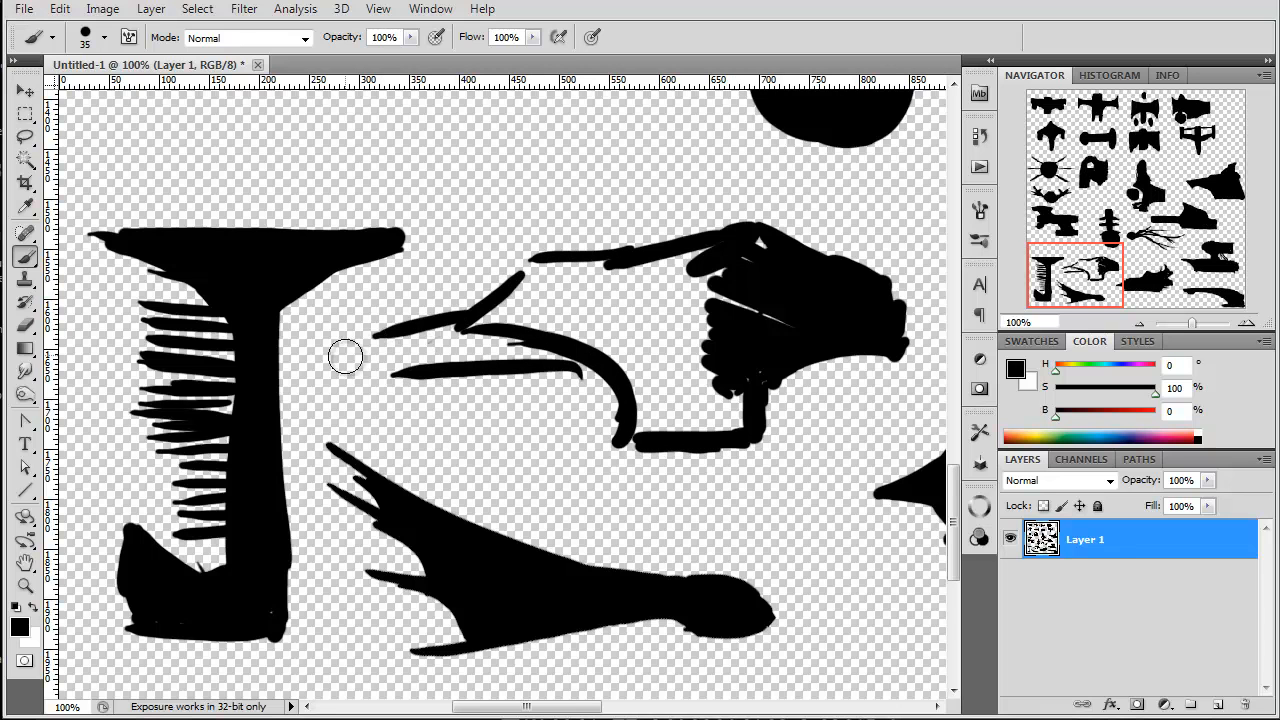
{"action": "mouse_move", "coordinate": [625, 418]}
{"action": "left_mouse_down"}
{"action": "mouse_move", "coordinate": [400, 400]}
{"action": "mouse_move", "coordinate": [349, 414]}
{"action": "left_mouse_up"}
{"action": "mouse_move", "coordinate": [363, 342]}
{"action": "left_mouse_down"}
{"action": "mouse_move", "coordinate": [297, 385]}
{"action": "mouse_move", "coordinate": [340, 418]}
{"action": "left_mouse_up"}
{"action": "left_click_drag", "start_coordinate": [731, 261], "coordinate": [770, 245]}
{"action": "mouse_move", "coordinate": [790, 304]}
{"action": "left_mouse_down"}
{"action": "mouse_move", "coordinate": [765, 331]}
{"action": "mouse_move", "coordinate": [623, 294]}
{"action": "mouse_move", "coordinate": [642, 321]}
{"action": "mouse_move", "coordinate": [598, 316]}
{"action": "mouse_move", "coordinate": [727, 425]}
{"action": "mouse_move", "coordinate": [635, 399]}
{"action": "mouse_move", "coordinate": [653, 428]}
{"action": "mouse_move", "coordinate": [631, 421]}
{"action": "mouse_move", "coordinate": [731, 375]}
{"action": "mouse_move", "coordinate": [744, 384]}
{"action": "mouse_move", "coordinate": [622, 300]}
{"action": "mouse_move", "coordinate": [626, 264]}
{"action": "mouse_move", "coordinate": [662, 272]}
{"action": "mouse_move", "coordinate": [546, 265]}
{"action": "mouse_move", "coordinate": [631, 330]}
{"action": "mouse_move", "coordinate": [566, 321]}
{"action": "mouse_move", "coordinate": [571, 339]}
{"action": "mouse_move", "coordinate": [528, 351]}
{"action": "mouse_move", "coordinate": [539, 366]}
{"action": "mouse_move", "coordinate": [615, 296]}
{"action": "mouse_move", "coordinate": [720, 308]}
{"action": "mouse_move", "coordinate": [682, 257]}
{"action": "mouse_move", "coordinate": [462, 348]}
{"action": "mouse_move", "coordinate": [490, 294]}
{"action": "mouse_move", "coordinate": [505, 284]}
{"action": "mouse_move", "coordinate": [503, 329]}
{"action": "mouse_move", "coordinate": [534, 374]}
{"action": "mouse_move", "coordinate": [380, 336]}
{"action": "mouse_move", "coordinate": [405, 363]}
{"action": "mouse_move", "coordinate": [383, 369]}
{"action": "mouse_move", "coordinate": [403, 394]}
{"action": "mouse_move", "coordinate": [315, 387]}
{"action": "mouse_move", "coordinate": [352, 408]}
{"action": "mouse_move", "coordinate": [303, 396]}
{"action": "mouse_move", "coordinate": [376, 350]}
{"action": "mouse_move", "coordinate": [354, 348]}
{"action": "mouse_move", "coordinate": [364, 343]}
{"action": "mouse_move", "coordinate": [526, 304]}
{"action": "mouse_move", "coordinate": [375, 391]}
{"action": "mouse_move", "coordinate": [551, 375]}
{"action": "mouse_move", "coordinate": [380, 393]}
{"action": "mouse_move", "coordinate": [617, 374]}
{"action": "mouse_move", "coordinate": [748, 398]}
{"action": "left_mouse_up"}
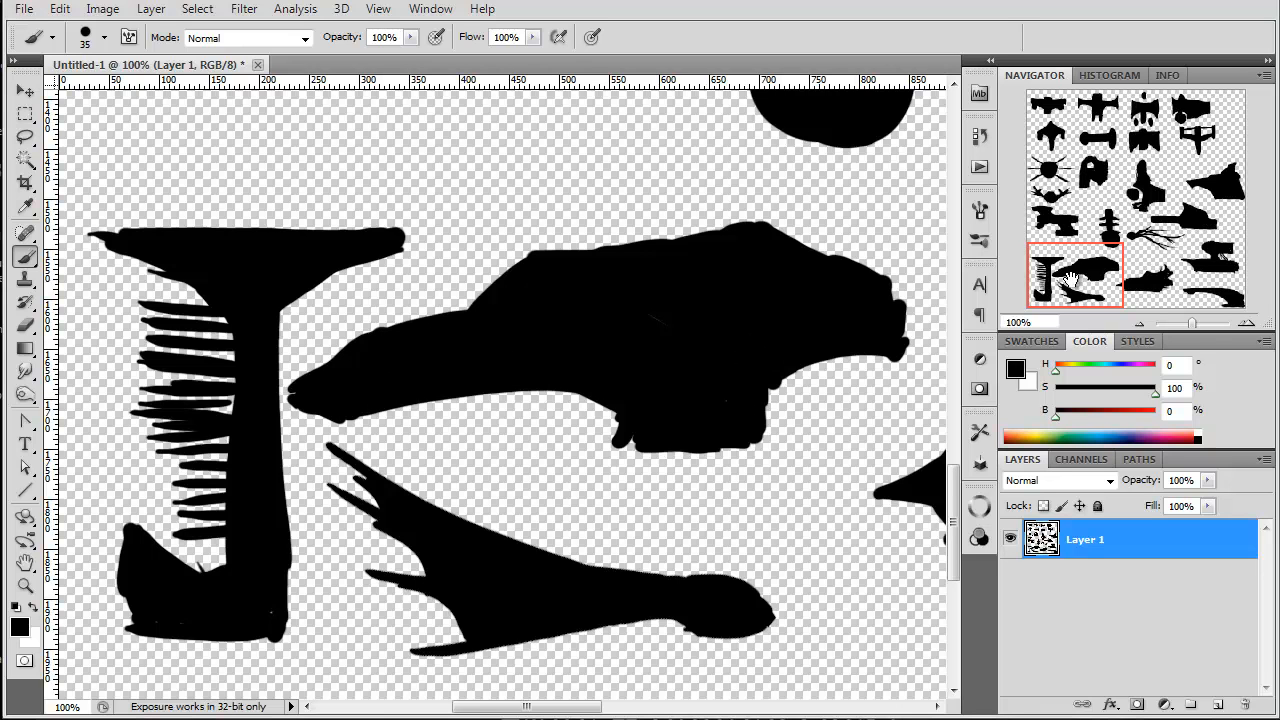
Step: Paint a crab-like ship about 330 px wide below the open-framed winged ship, with a square body, two raised arms and curved legs
{"action": "key", "text": "ctrl+0"}
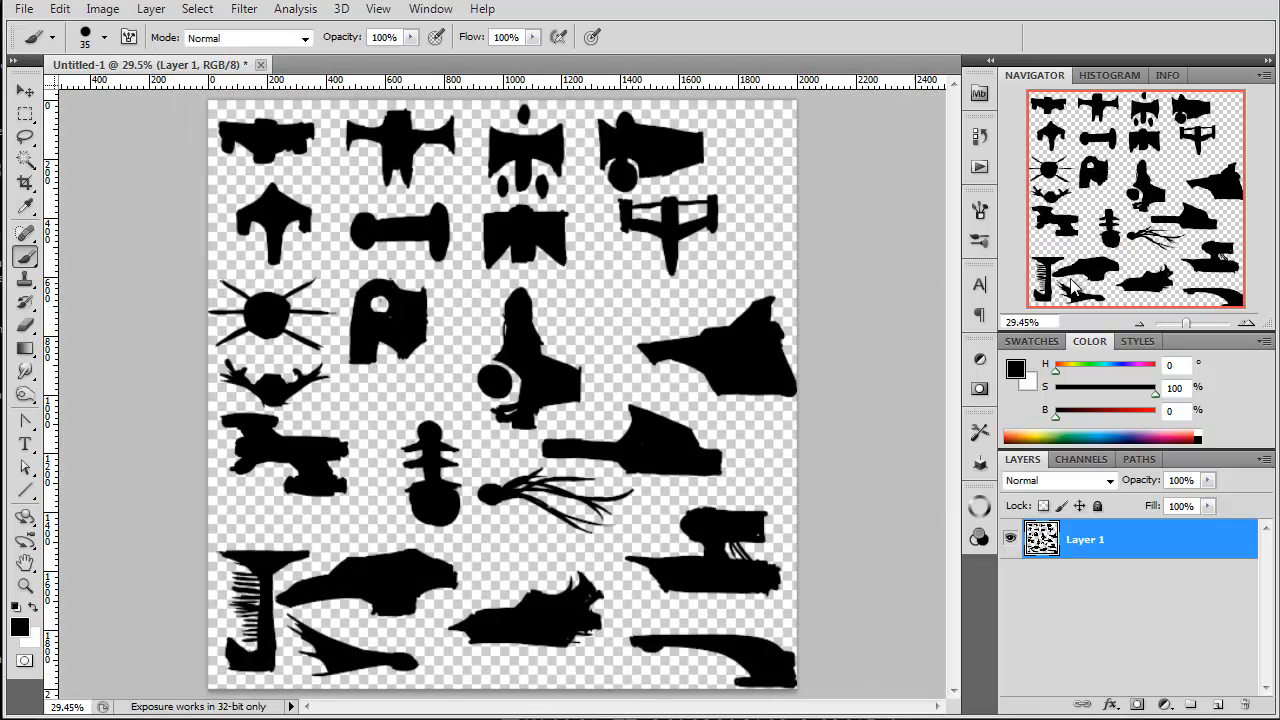
{"action": "mouse_move", "coordinate": [626, 293]}
{"action": "left_mouse_down"}
{"action": "mouse_move", "coordinate": [562, 295]}
{"action": "mouse_move", "coordinate": [591, 297]}
{"action": "mouse_move", "coordinate": [595, 319]}
{"action": "mouse_move", "coordinate": [600, 286]}
{"action": "mouse_move", "coordinate": [577, 282]}
{"action": "mouse_move", "coordinate": [570, 319]}
{"action": "mouse_move", "coordinate": [590, 282]}
{"action": "left_mouse_up"}
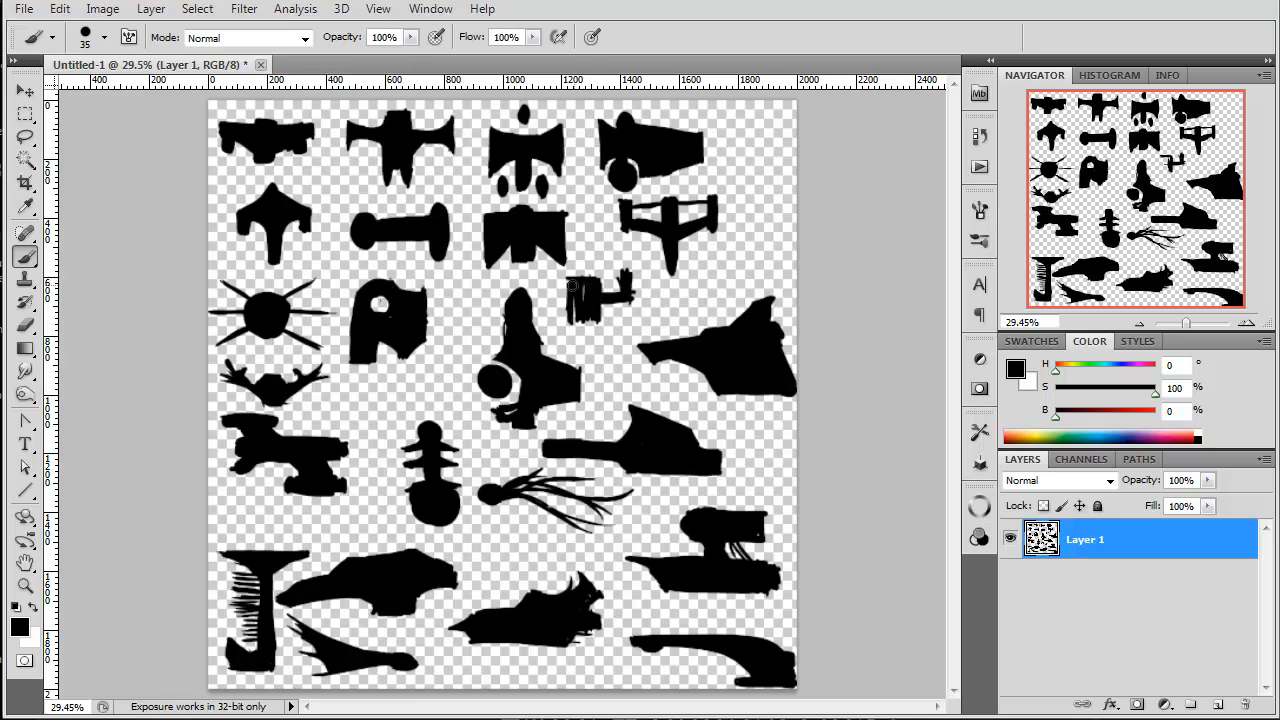
{"action": "left_click_drag", "start_coordinate": [577, 328], "coordinate": [602, 311]}
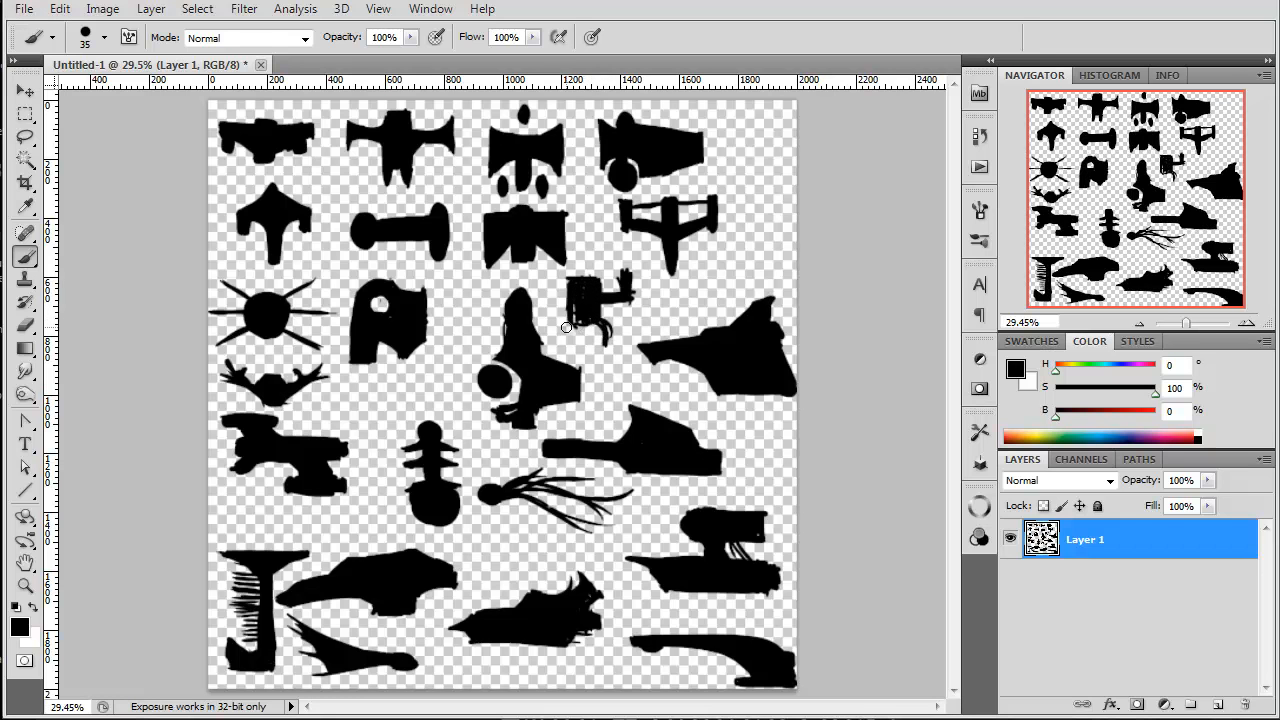
{"action": "left_click_drag", "start_coordinate": [575, 318], "coordinate": [560, 348]}
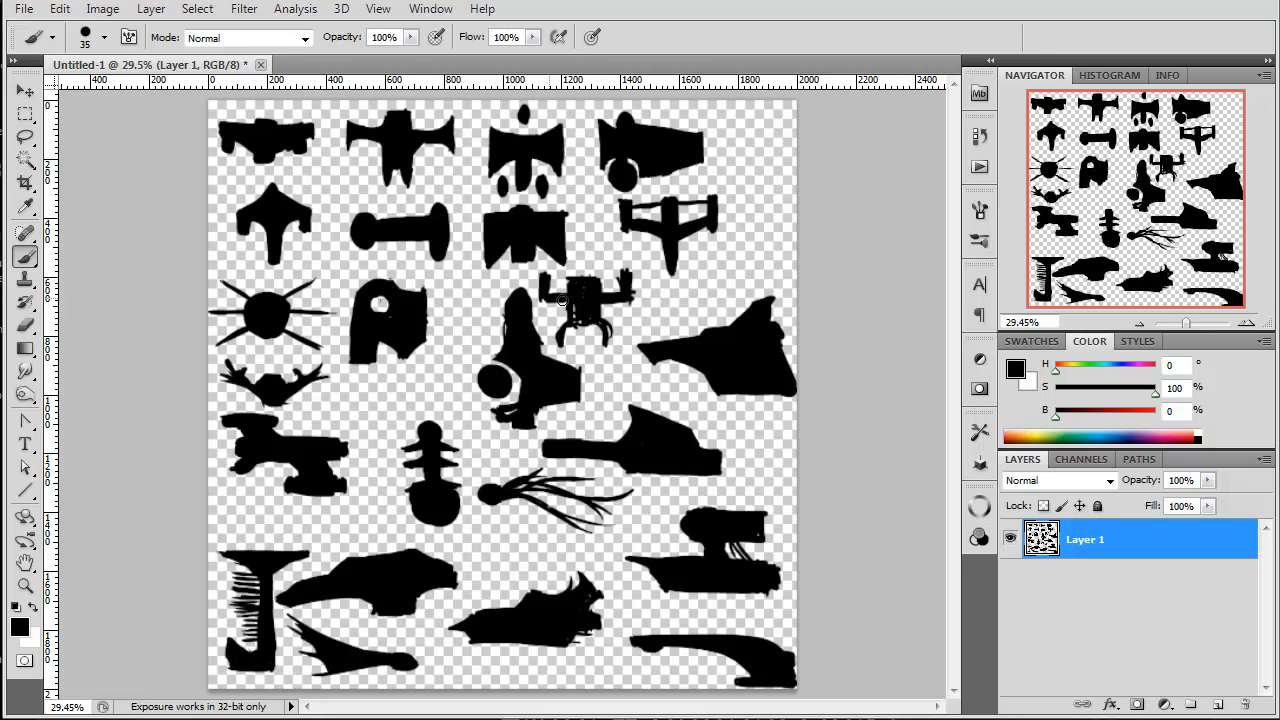
{"action": "left_click_drag", "start_coordinate": [601, 330], "coordinate": [603, 346]}
Step: Paint a slender tower-shaped ship about 540 px tall along the canvas's upper right edge, with thin spines radiating around its base
{"action": "mouse_move", "coordinate": [761, 139]}
{"action": "left_mouse_down"}
{"action": "mouse_move", "coordinate": [770, 261]}
{"action": "mouse_move", "coordinate": [761, 141]}
{"action": "mouse_move", "coordinate": [753, 234]}
{"action": "mouse_move", "coordinate": [761, 143]}
{"action": "mouse_move", "coordinate": [765, 205]}
{"action": "mouse_move", "coordinate": [752, 221]}
{"action": "mouse_move", "coordinate": [733, 188]}
{"action": "left_mouse_up"}
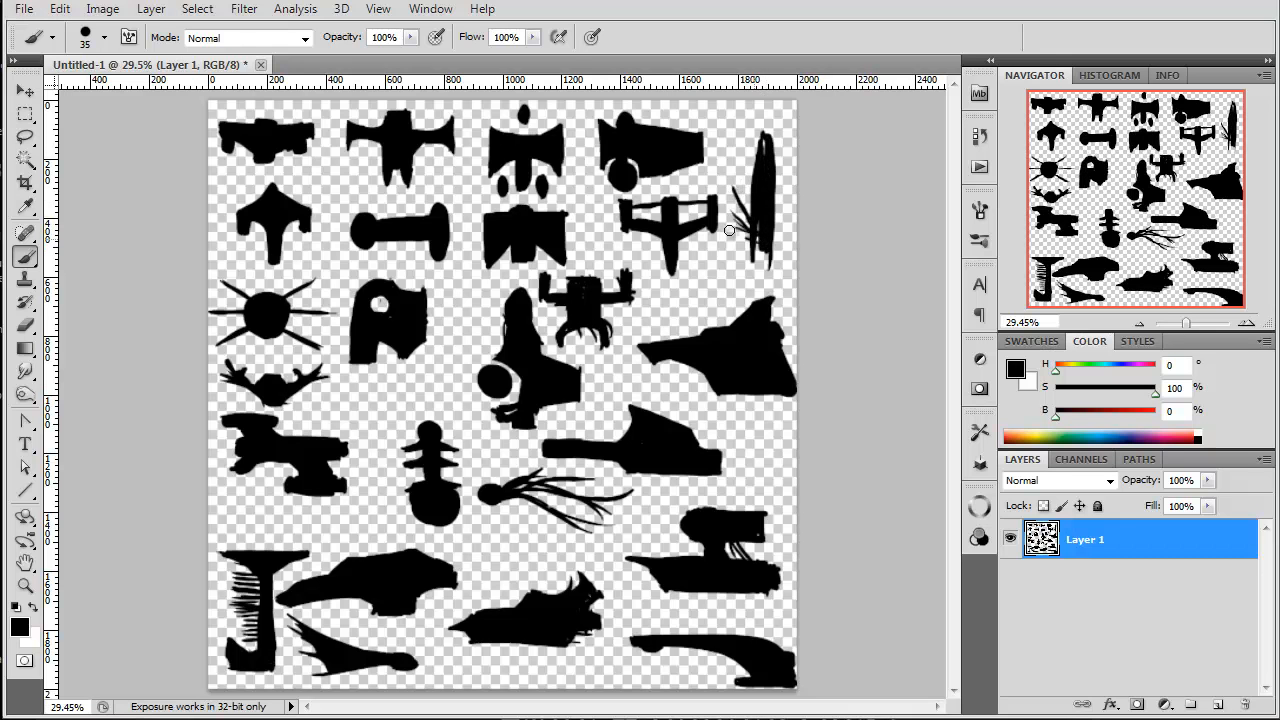
{"action": "mouse_move", "coordinate": [757, 248]}
{"action": "left_mouse_down"}
{"action": "mouse_move", "coordinate": [724, 284]}
{"action": "mouse_move", "coordinate": [735, 288]}
{"action": "left_mouse_up"}
{"action": "mouse_move", "coordinate": [757, 260]}
{"action": "left_mouse_down"}
{"action": "mouse_move", "coordinate": [747, 290]}
{"action": "mouse_move", "coordinate": [774, 288]}
{"action": "left_mouse_up"}
{"action": "left_click_drag", "start_coordinate": [765, 255], "coordinate": [795, 287]}
{"action": "mouse_move", "coordinate": [770, 256]}
{"action": "left_mouse_down"}
{"action": "mouse_move", "coordinate": [787, 222]}
{"action": "mouse_move", "coordinate": [770, 242]}
{"action": "mouse_move", "coordinate": [793, 241]}
{"action": "mouse_move", "coordinate": [796, 215]}
{"action": "mouse_move", "coordinate": [773, 237]}
{"action": "mouse_move", "coordinate": [781, 207]}
{"action": "mouse_move", "coordinate": [734, 206]}
{"action": "mouse_move", "coordinate": [724, 266]}
{"action": "left_mouse_up"}
{"action": "left_click_drag", "start_coordinate": [728, 278], "coordinate": [753, 254]}
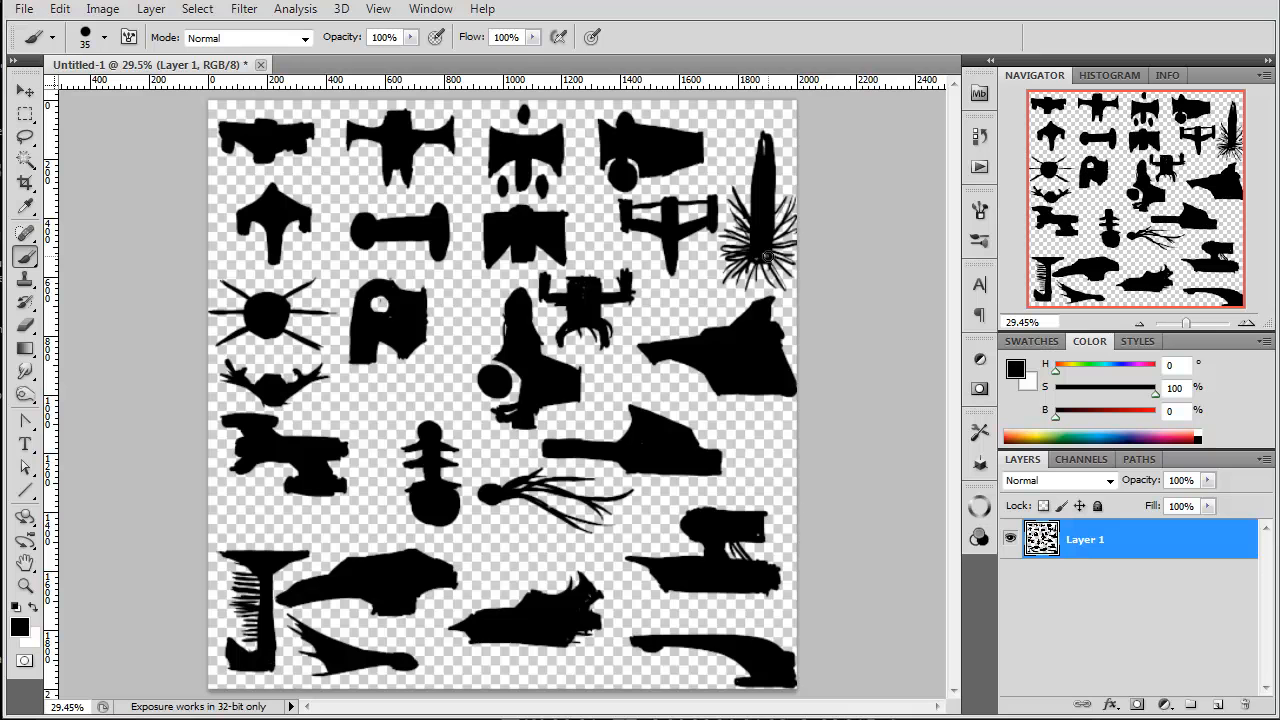
Step: Paint a ringed ship about 290 px wide under the ship with the round hole, and a small domed saucer below the tentacled ship
{"action": "mouse_move", "coordinate": [366, 402]}
{"action": "left_mouse_down"}
{"action": "mouse_move", "coordinate": [388, 412]}
{"action": "mouse_move", "coordinate": [340, 386]}
{"action": "mouse_move", "coordinate": [420, 398]}
{"action": "mouse_move", "coordinate": [340, 390]}
{"action": "mouse_move", "coordinate": [376, 410]}
{"action": "mouse_move", "coordinate": [383, 372]}
{"action": "left_mouse_up"}
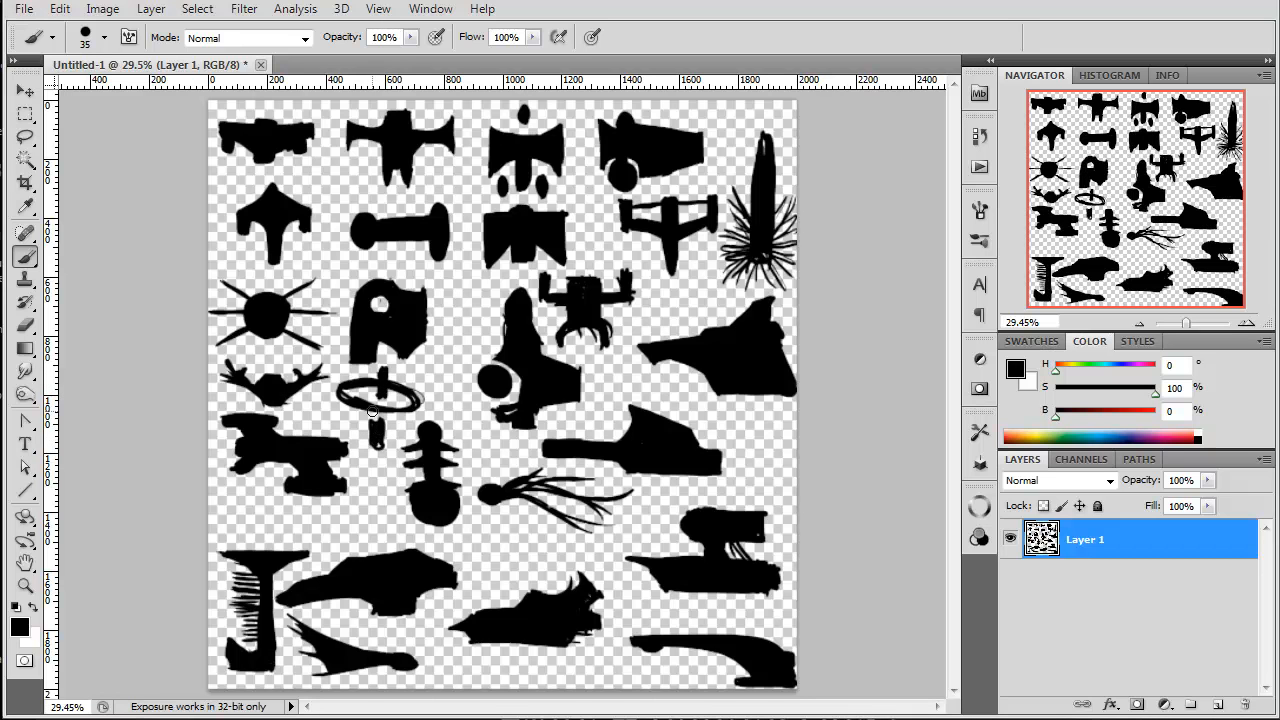
{"action": "mouse_move", "coordinate": [486, 547]}
{"action": "left_mouse_down"}
{"action": "mouse_move", "coordinate": [536, 544]}
{"action": "mouse_move", "coordinate": [498, 556]}
{"action": "mouse_move", "coordinate": [529, 553]}
{"action": "left_mouse_up"}
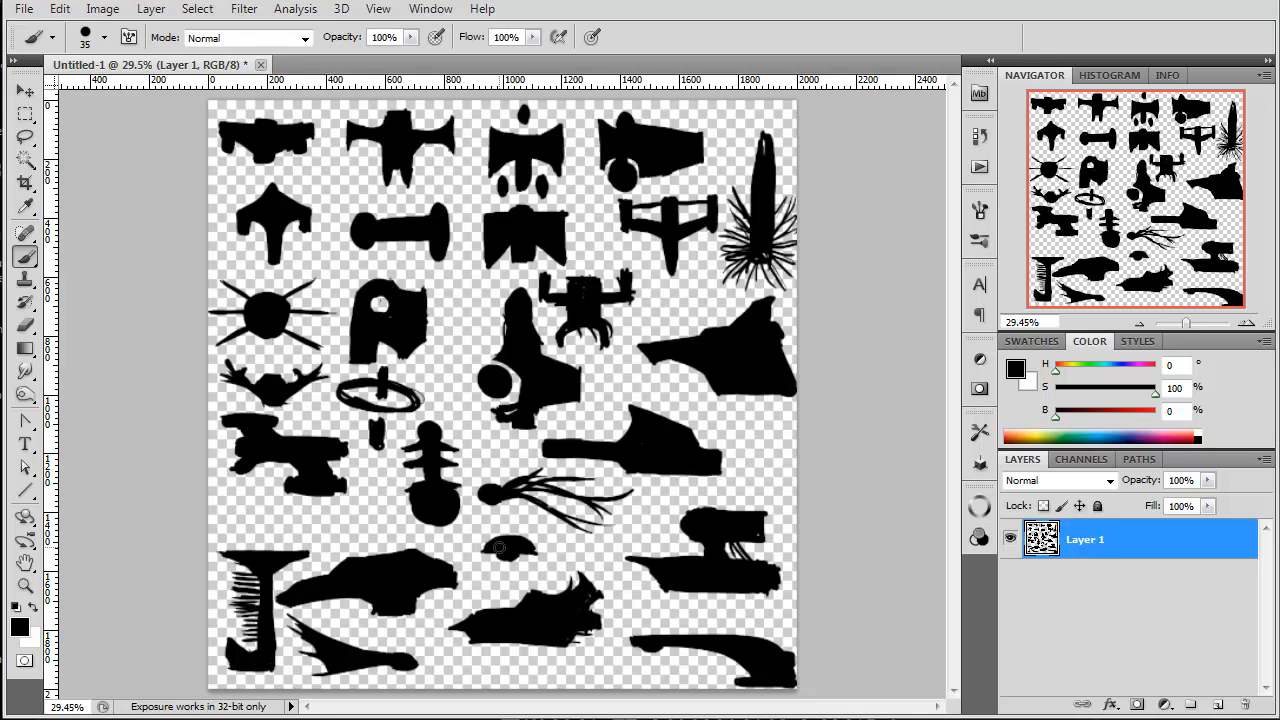
Step: Paint a thin, slightly arched ship about 330 px wide above the comb-spined ship, with a narrow stroke beneath its left end
{"action": "mouse_move", "coordinate": [250, 519]}
{"action": "left_mouse_down"}
{"action": "mouse_move", "coordinate": [338, 524]}
{"action": "mouse_move", "coordinate": [240, 523]}
{"action": "mouse_move", "coordinate": [316, 519]}
{"action": "left_mouse_up"}
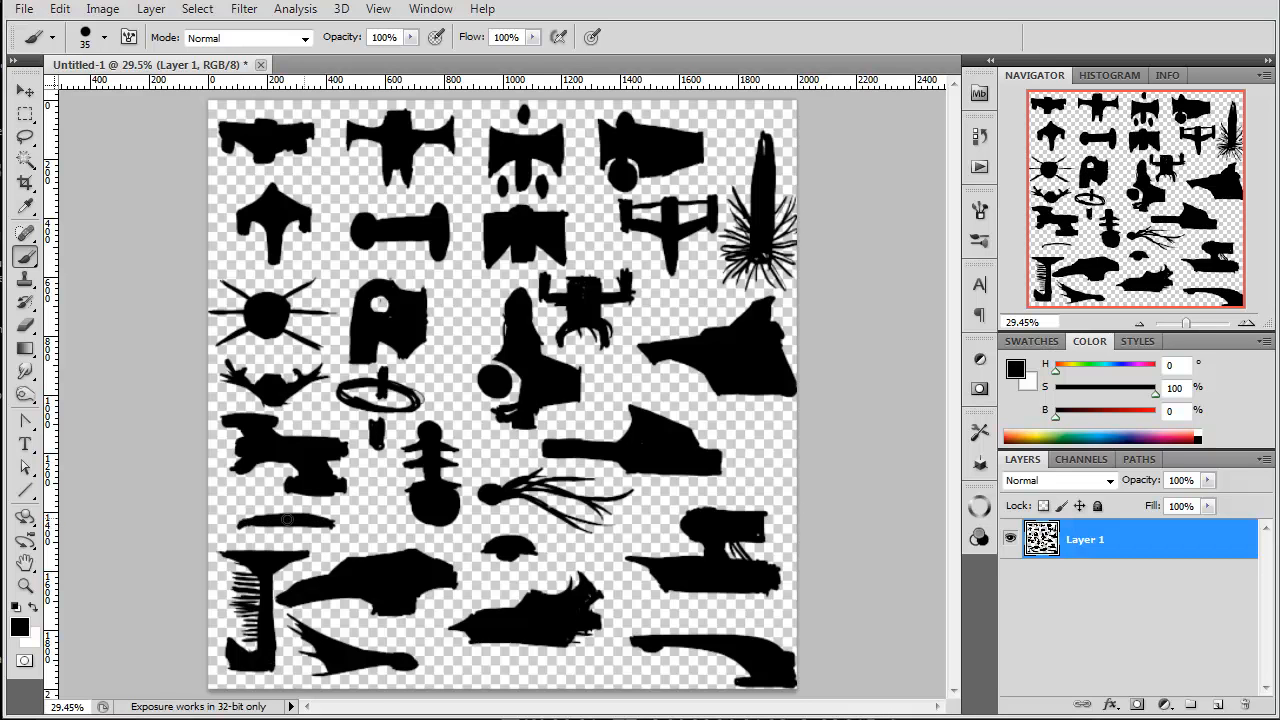
{"action": "left_click_drag", "start_coordinate": [238, 527], "coordinate": [242, 528]}
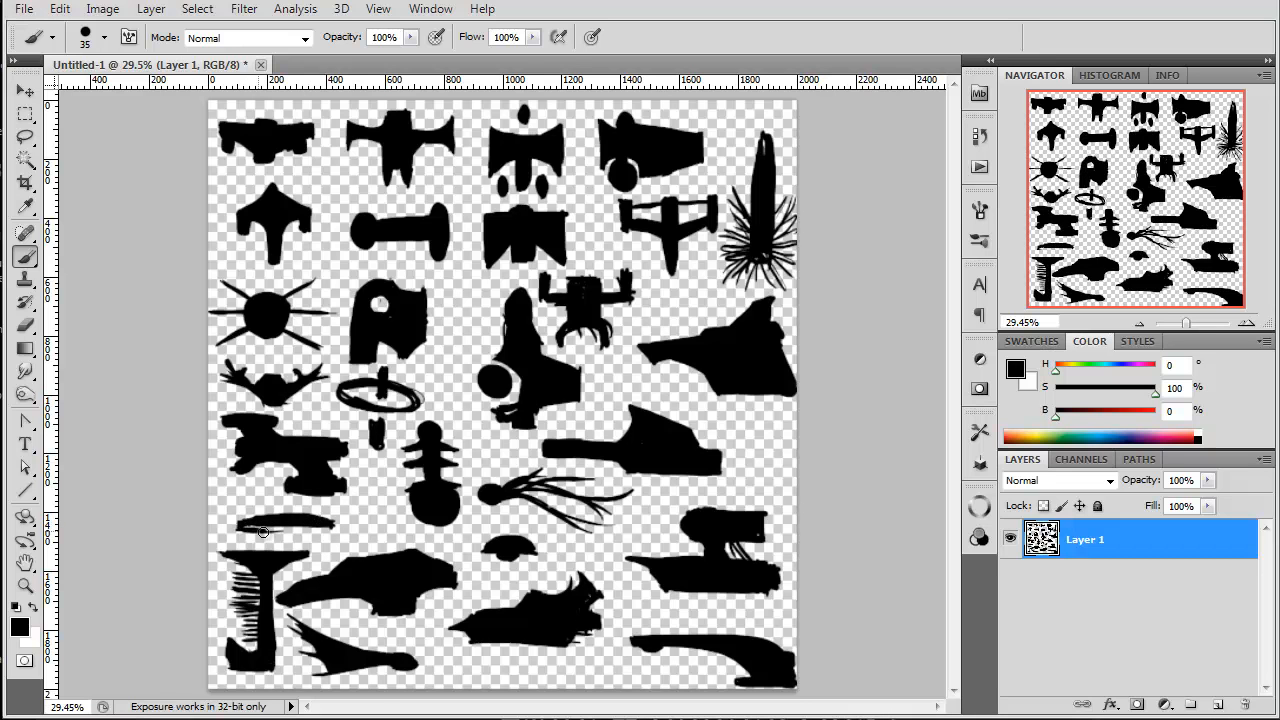